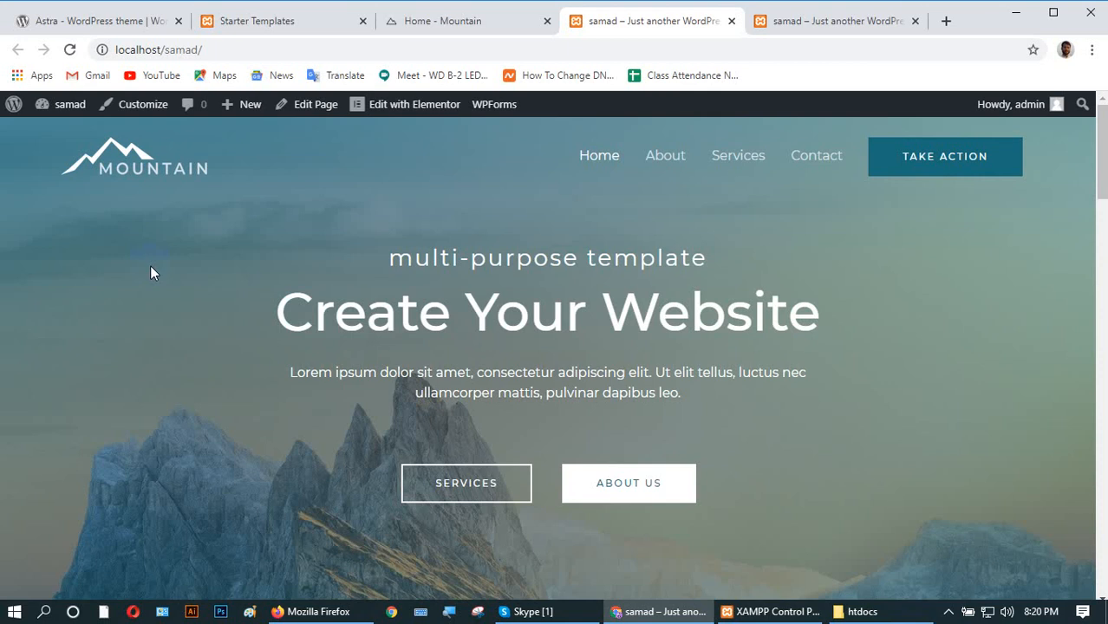
# - Open the home page in Elementor and change the large hero heading's text to "Welcome My Website"
pyautogui.moveTo(393, 113)
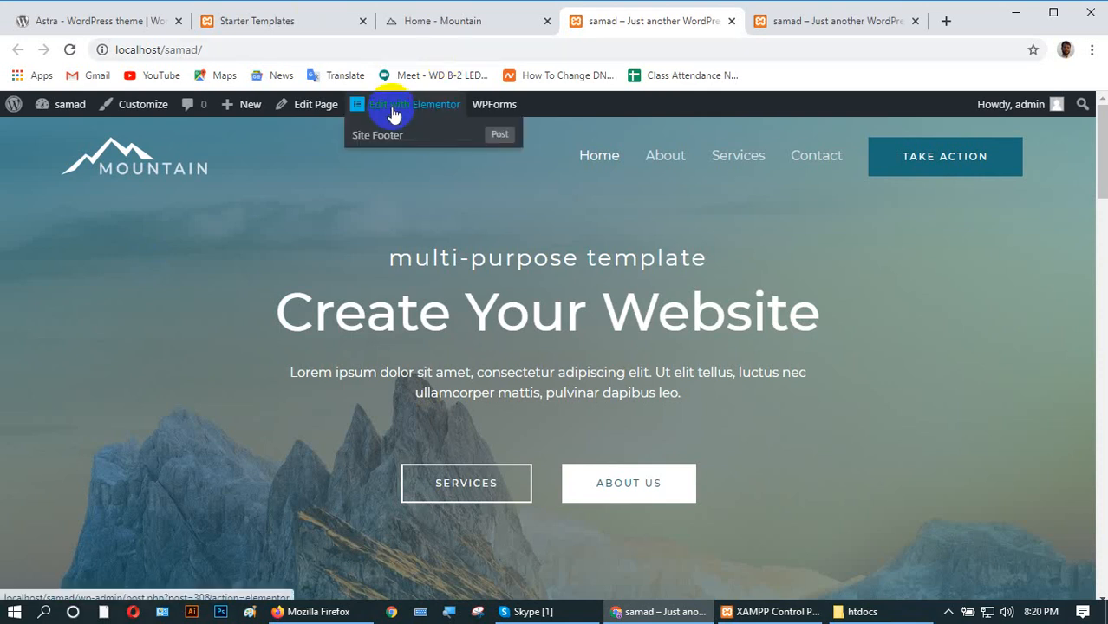
pyautogui.click(386, 111)
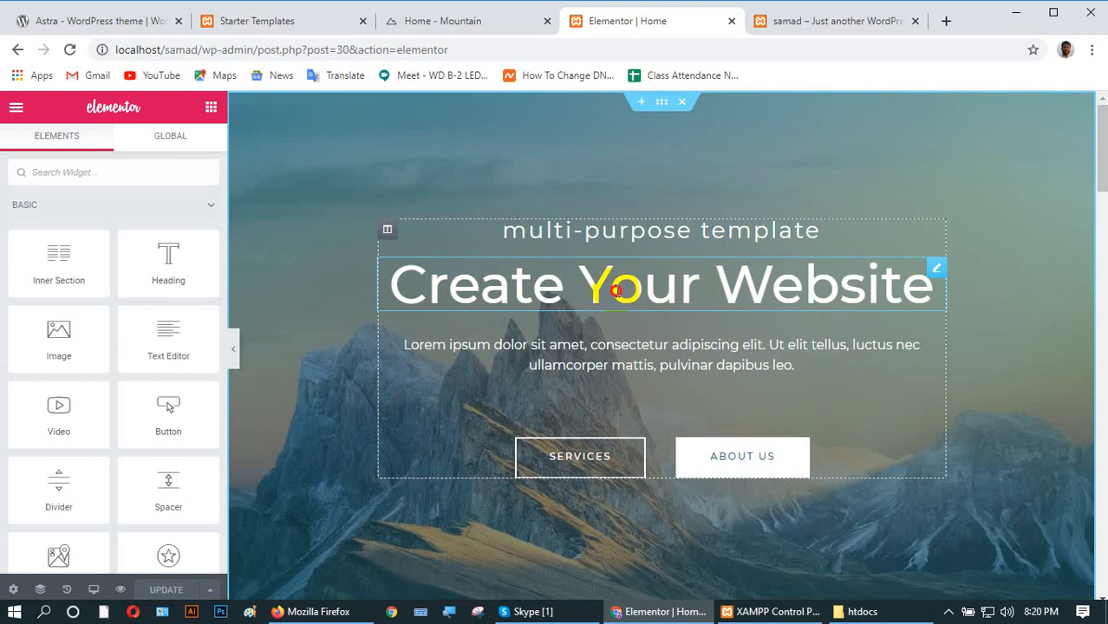
pyautogui.click(617, 292)
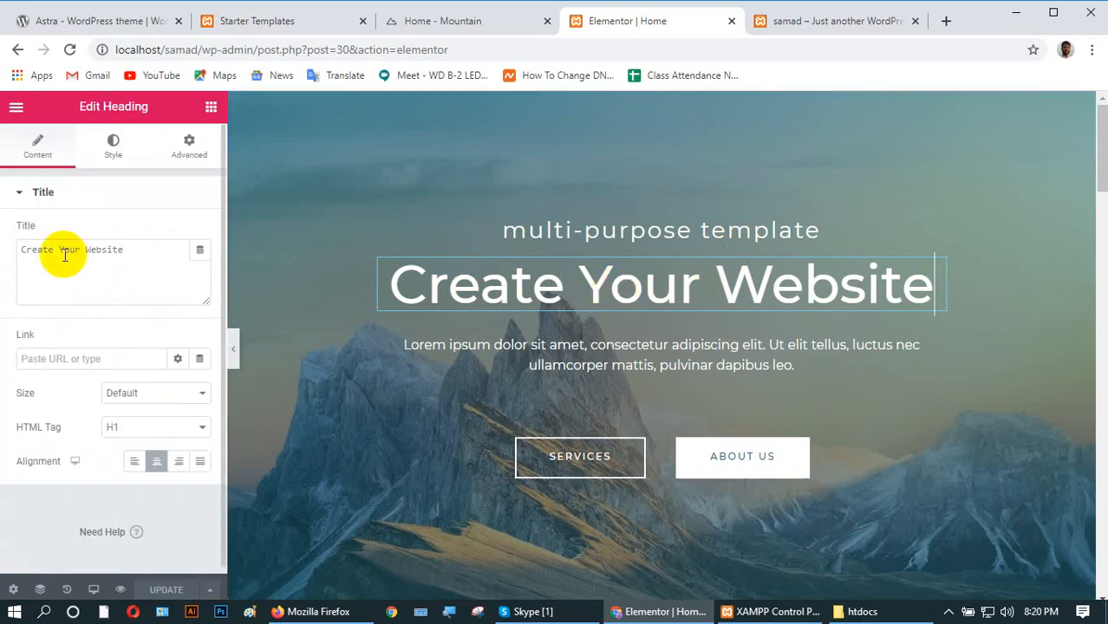
pyautogui.click(82, 251)
pyautogui.moveTo(82, 251); pyautogui.dragTo(18, 257)
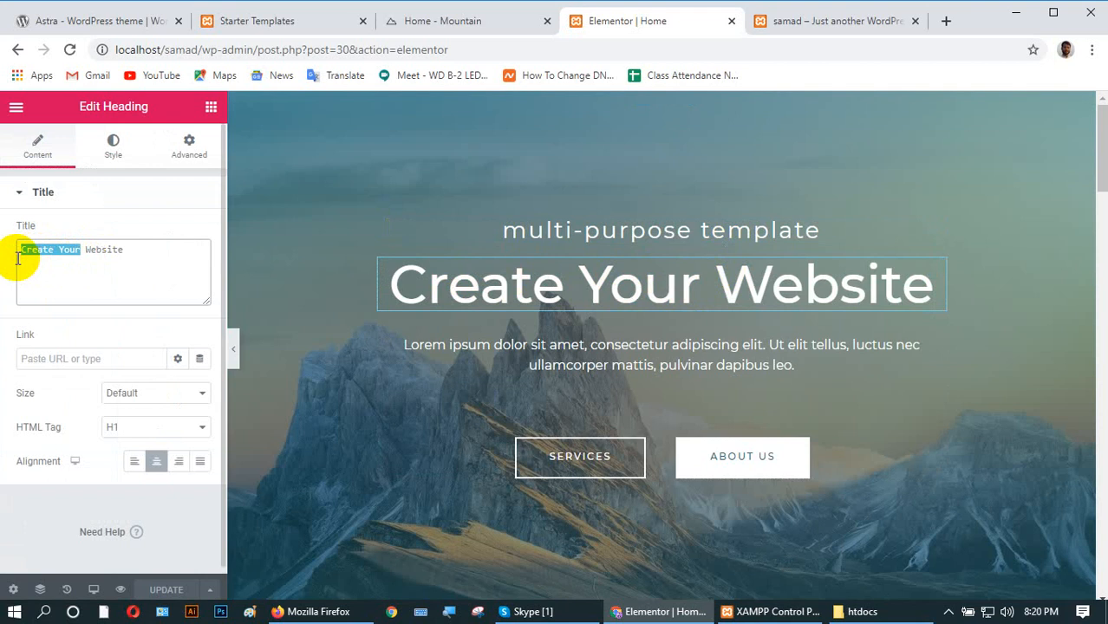
pyautogui.write('We')
pyautogui.write('lcome M')
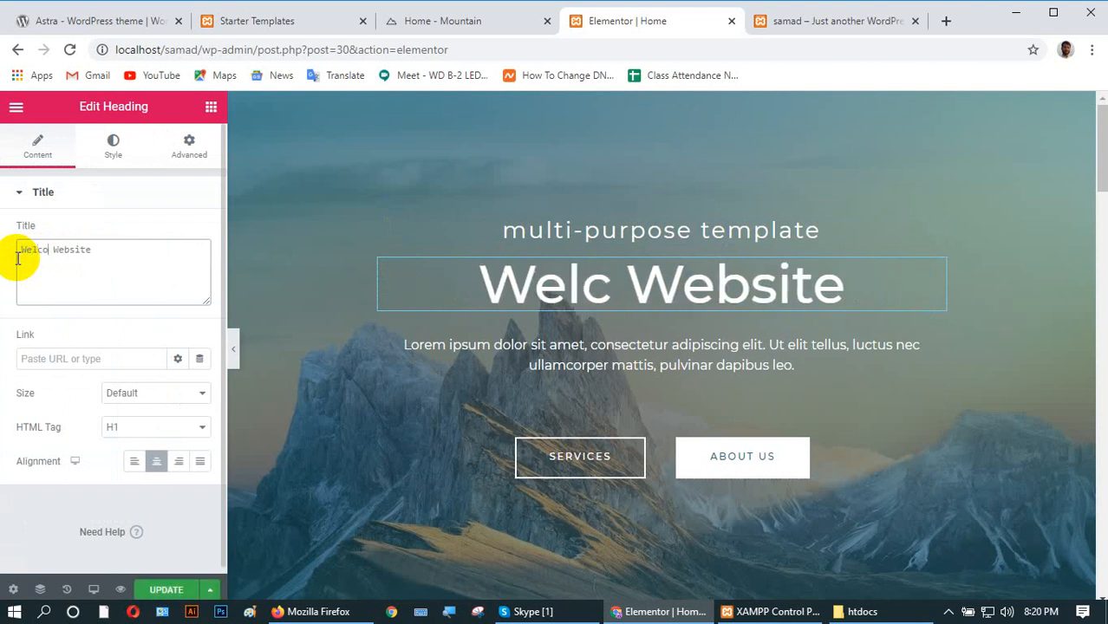
pyautogui.write('y')
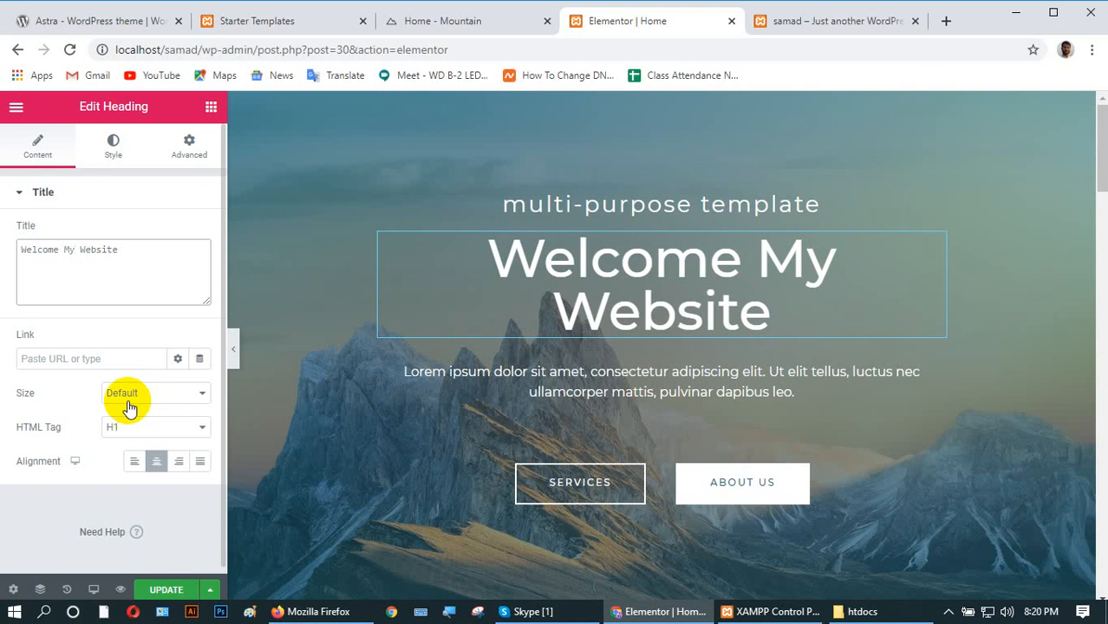
# - Try the H2 HTML tag on the large hero heading and restore H1
pyautogui.scroll(-1, 129, 396)
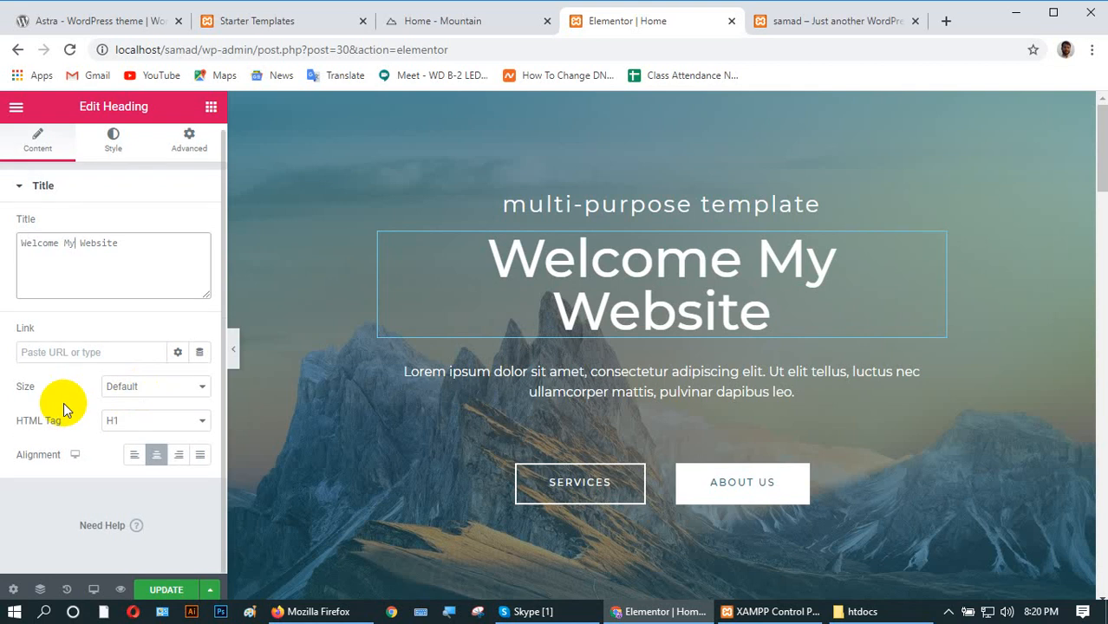
pyautogui.click(185, 421)
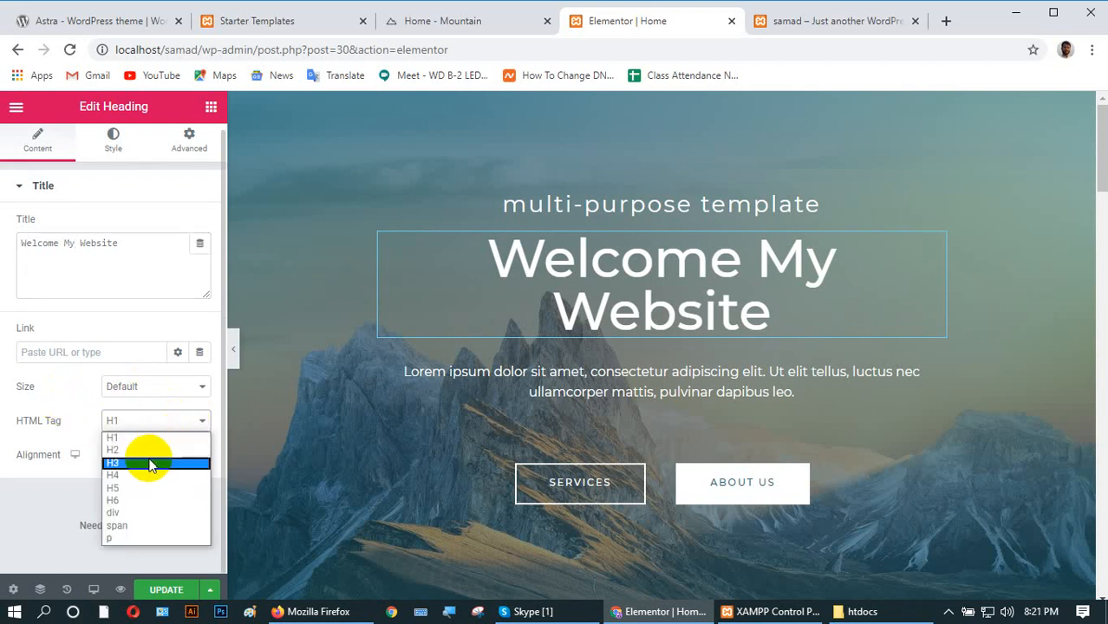
pyautogui.click(153, 450)
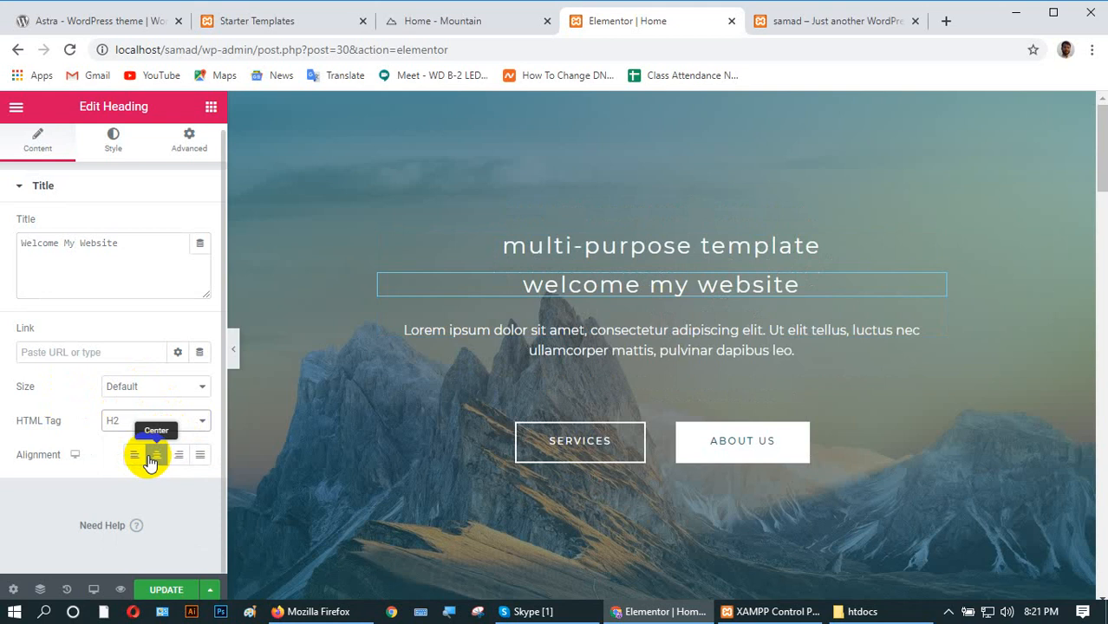
pyautogui.click(143, 423)
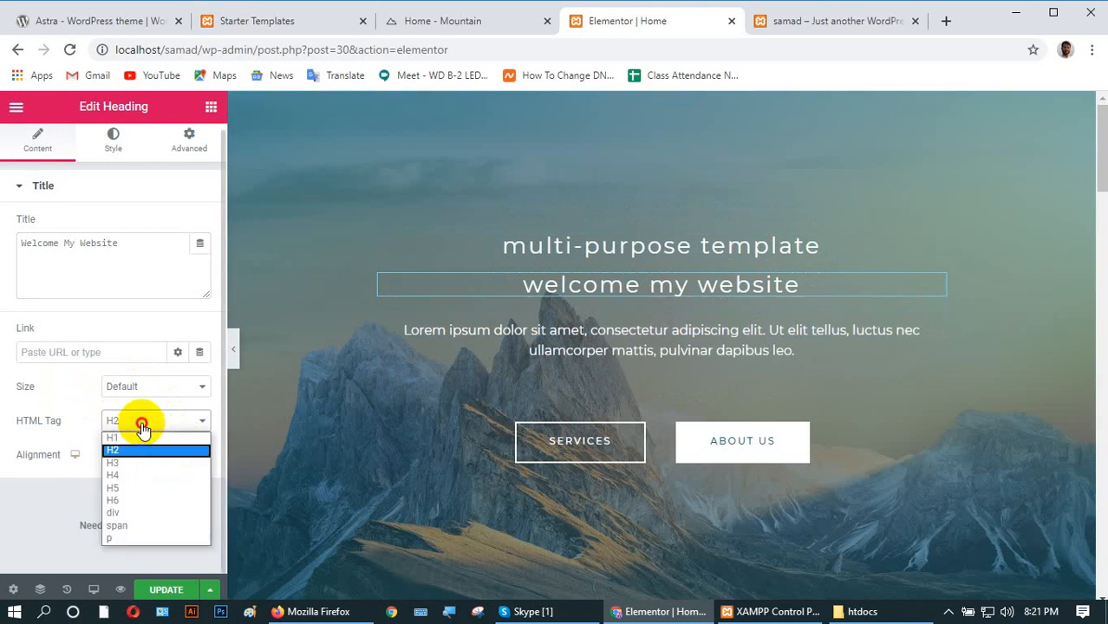
pyautogui.click(139, 438)
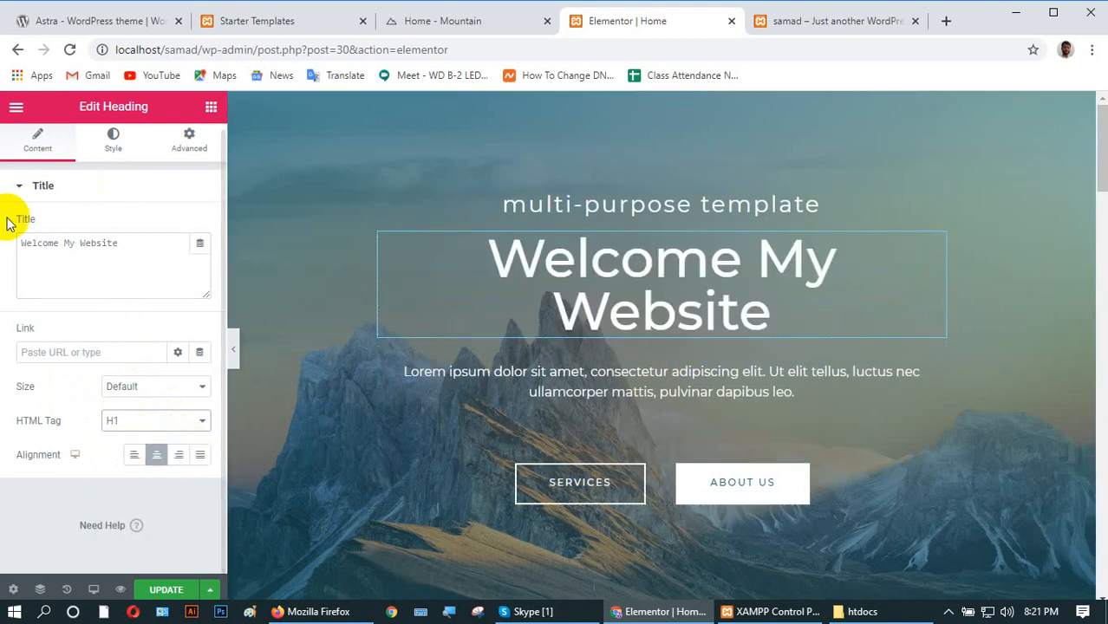
# - Set the typography size of the "Welcome My Website" heading to 63 px
pyautogui.click(114, 139)
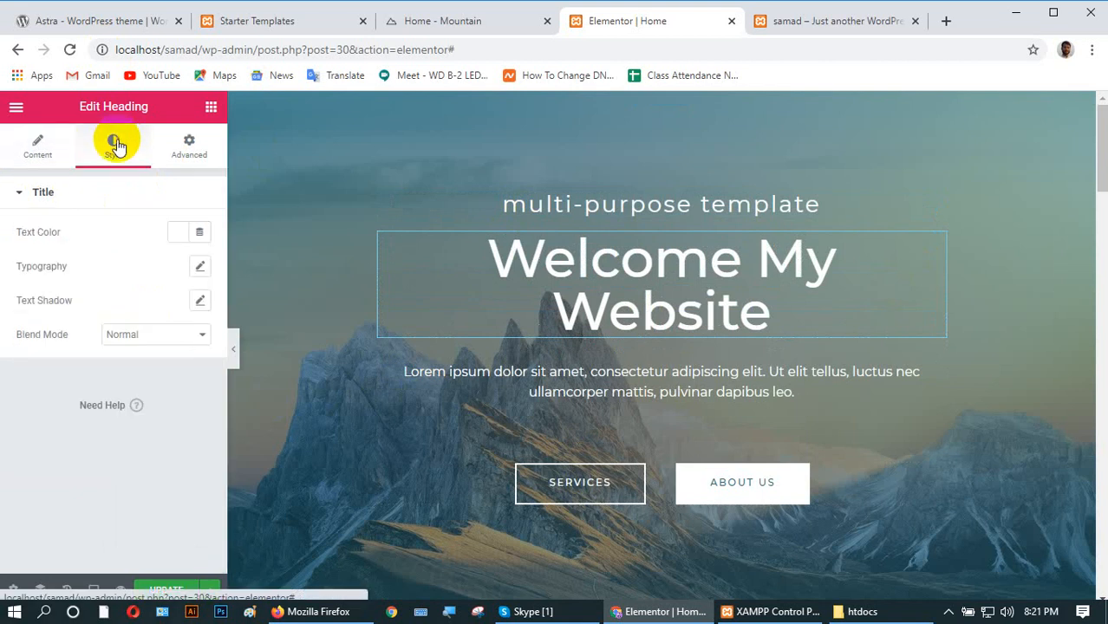
pyautogui.click(198, 267)
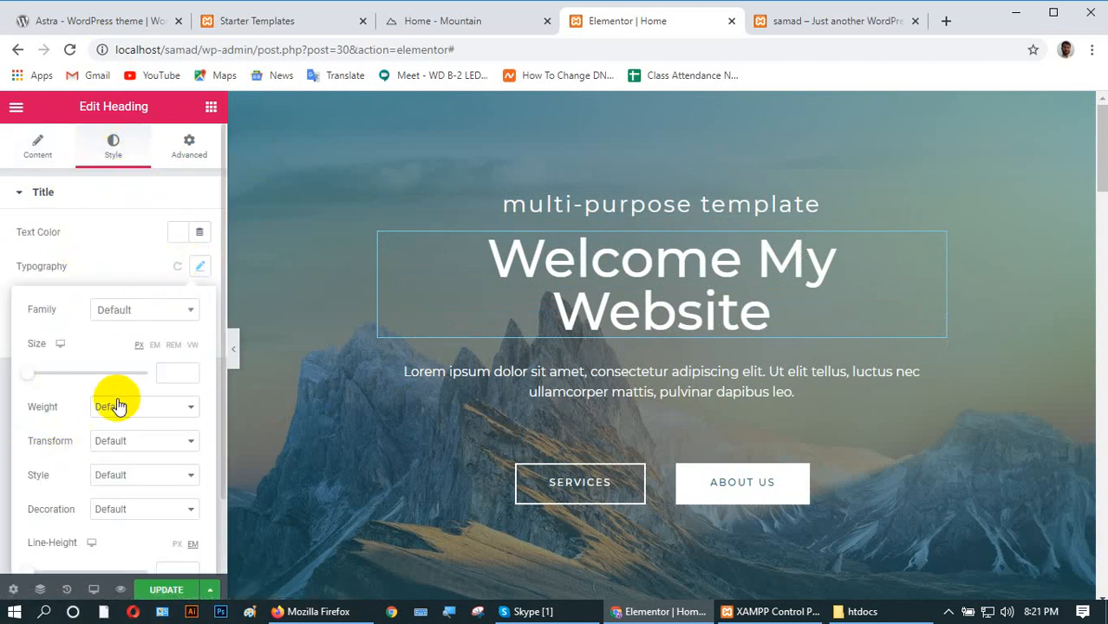
pyautogui.click(173, 373)
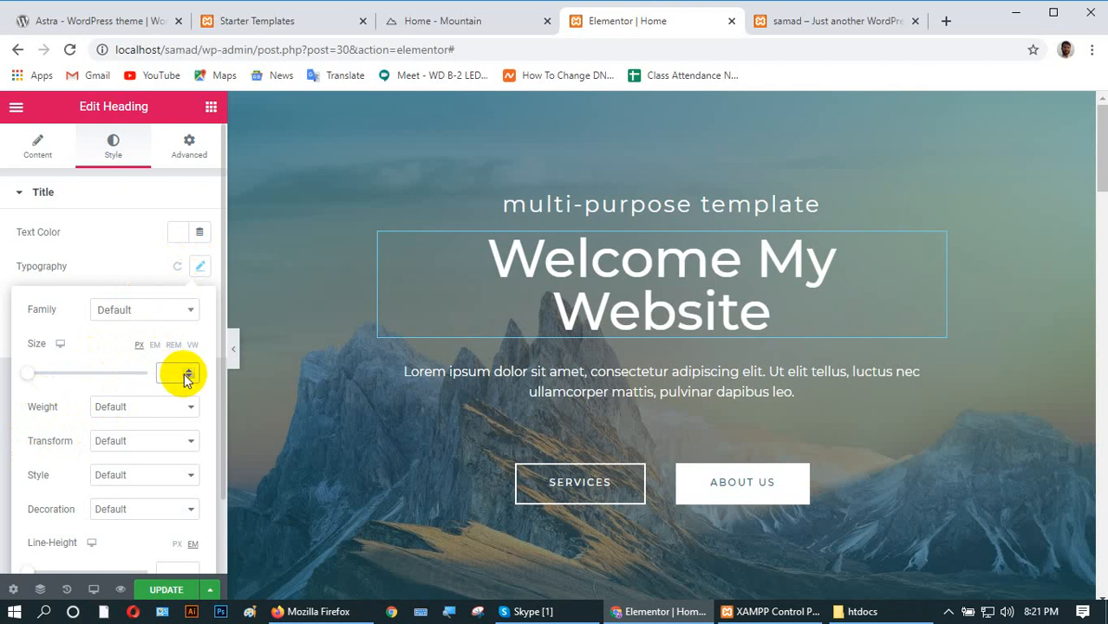
pyautogui.click(188, 378)
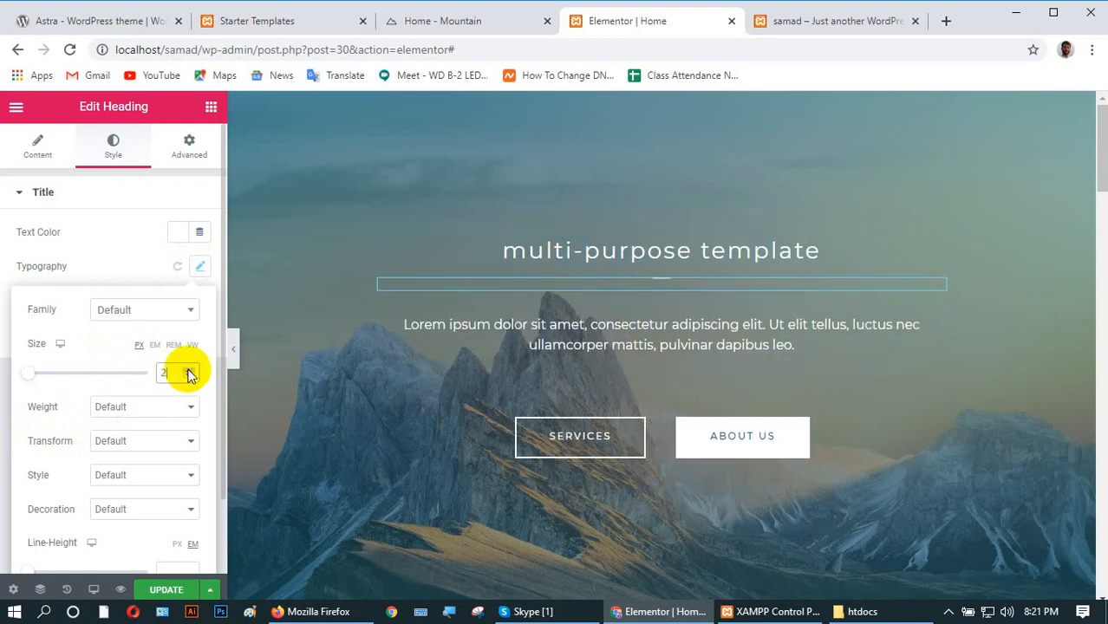
pyautogui.click(189, 371)
pyautogui.moveTo(188, 371); pyautogui.dragTo(189, 375)
pyautogui.click(188, 371)
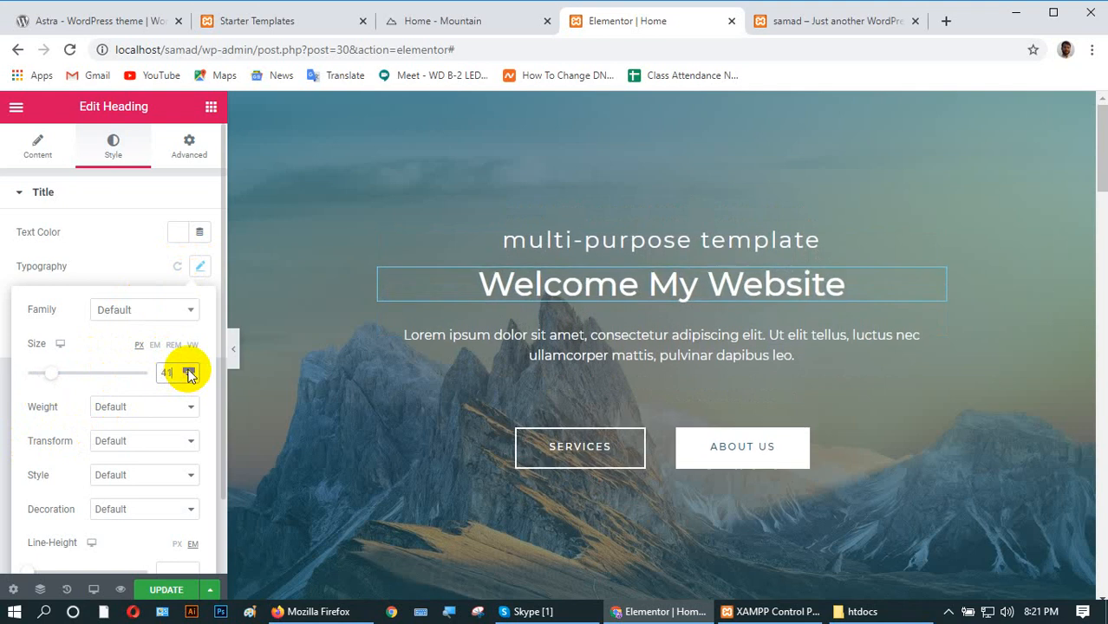
pyautogui.click(188, 371)
pyautogui.click(188, 371)
pyautogui.click(188, 371)
pyautogui.click(188, 371)
pyautogui.click(188, 371)
pyautogui.click(188, 371)
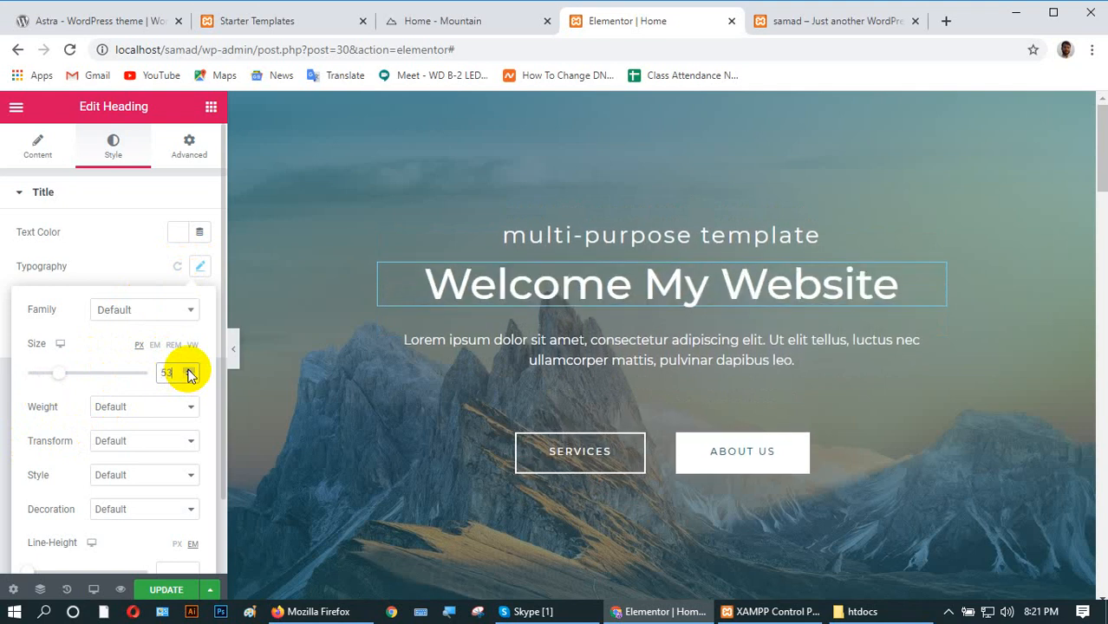
pyautogui.click(188, 371)
pyautogui.click(188, 371)
pyautogui.click(188, 372)
pyautogui.click(188, 371)
pyautogui.click(188, 371)
pyautogui.click(188, 371)
pyautogui.click(188, 371)
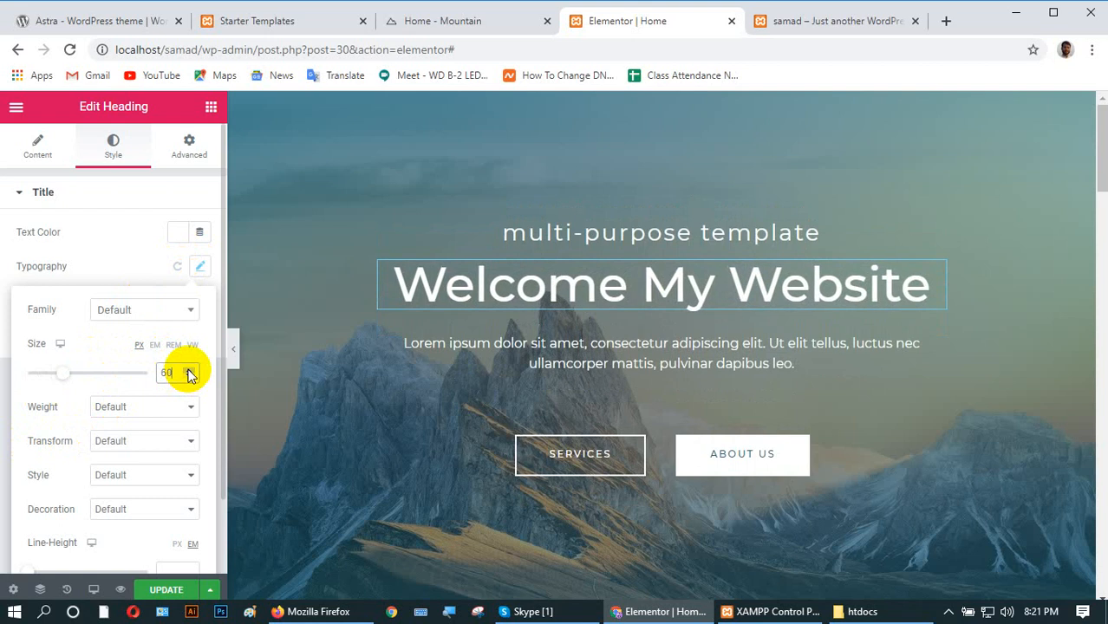
pyautogui.click(188, 371)
pyautogui.click(188, 371)
pyautogui.click(188, 371)
pyautogui.click(188, 371)
pyautogui.click(188, 371)
pyautogui.click(188, 371)
pyautogui.click(188, 371)
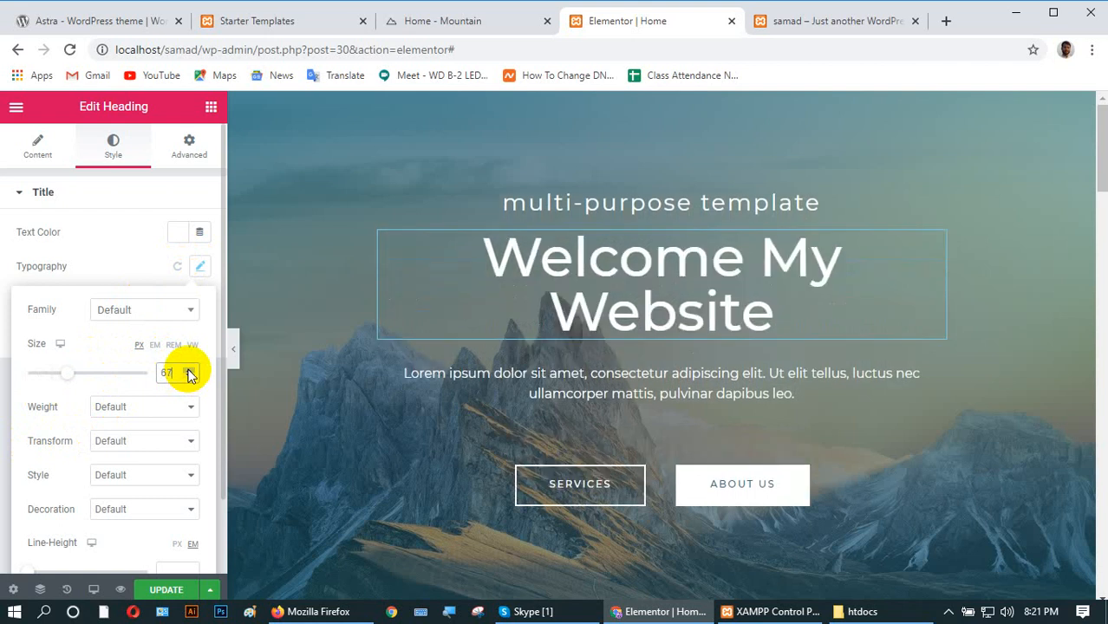
pyautogui.click(189, 377)
pyautogui.click(188, 377)
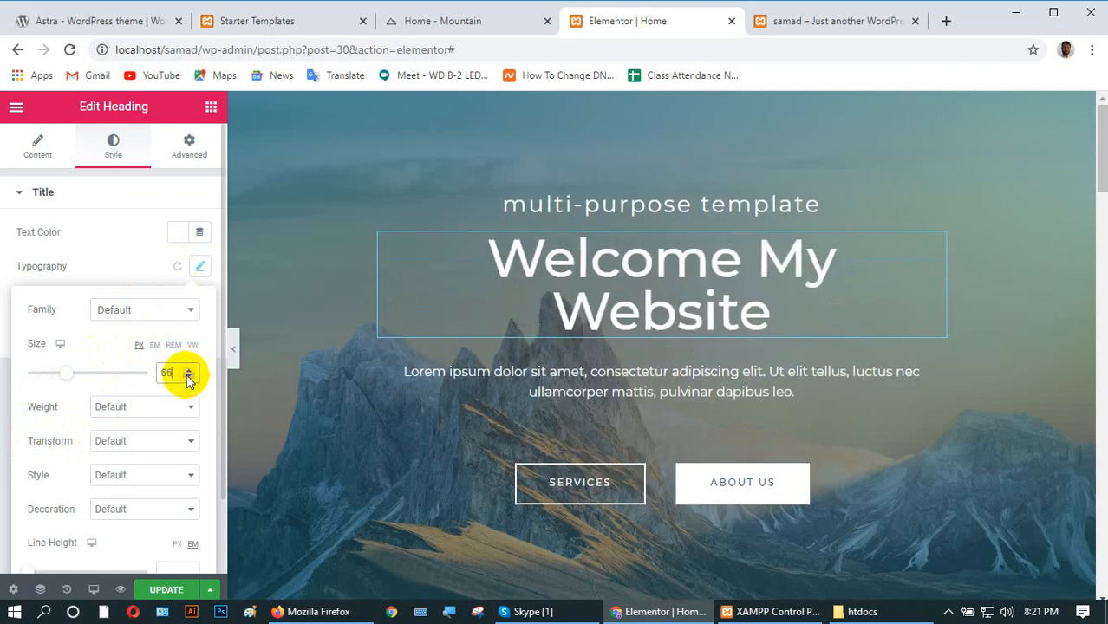
pyautogui.click(188, 376)
pyautogui.click(188, 376)
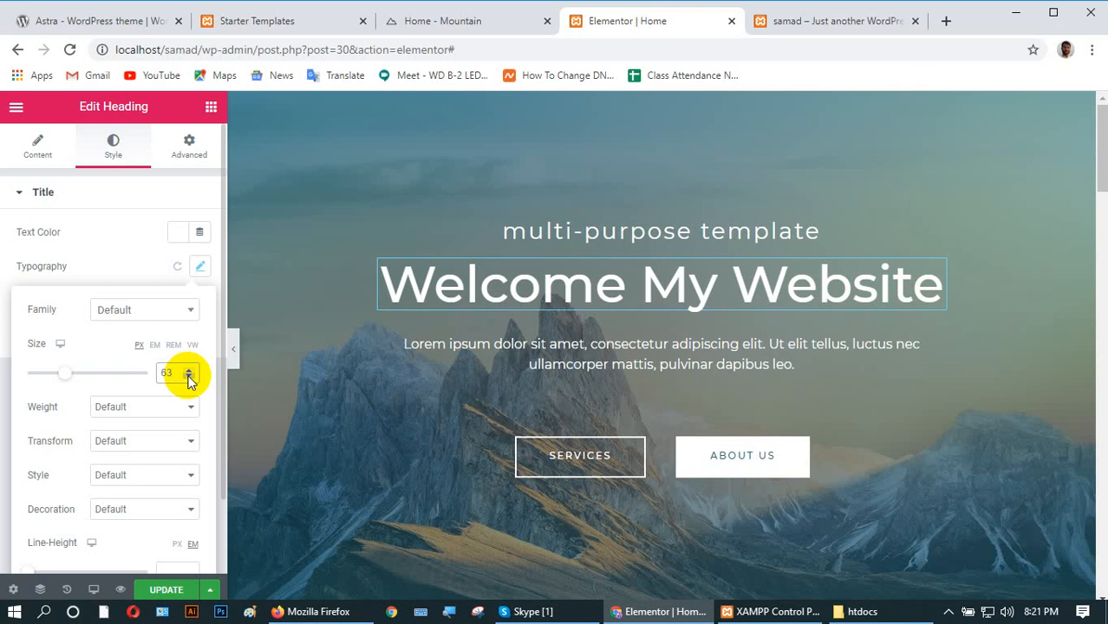
pyautogui.click(188, 372)
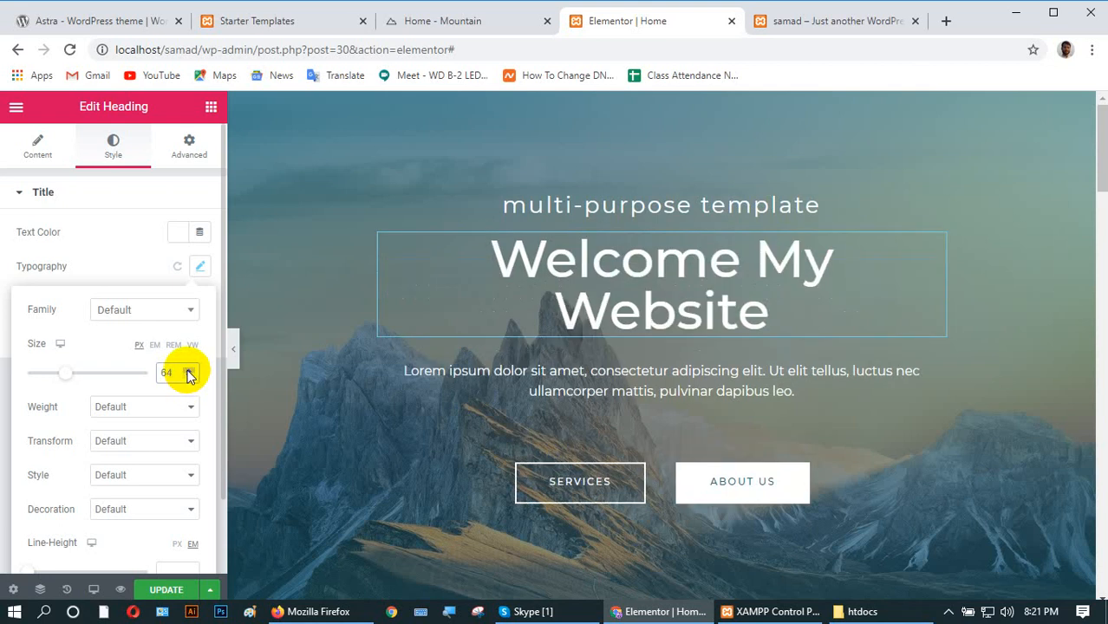
pyautogui.click(191, 381)
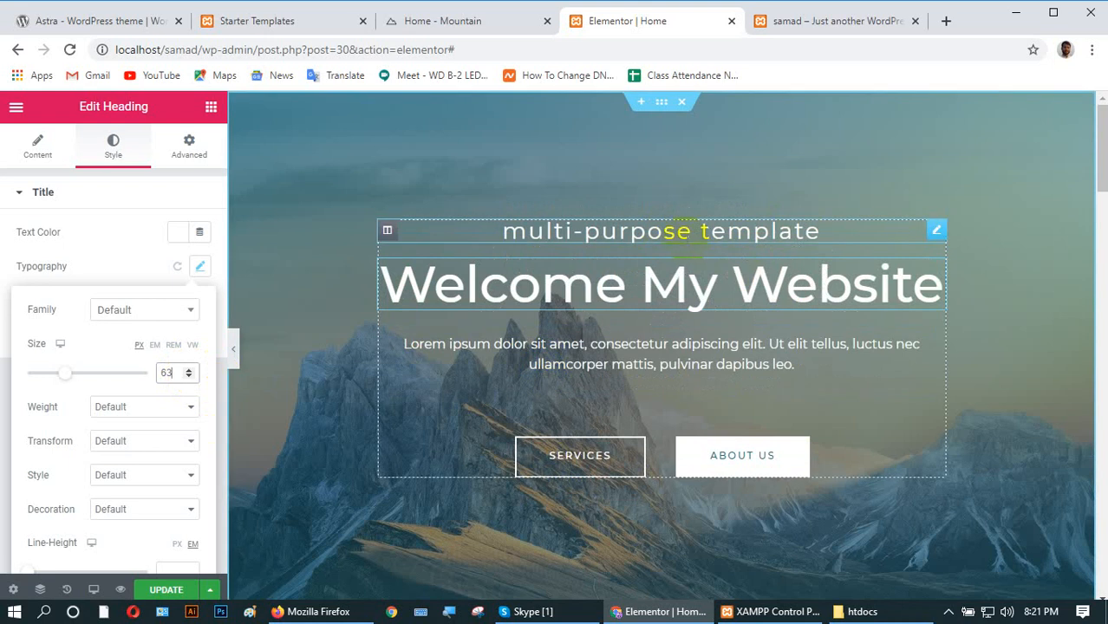
# - Replace the small heading above the main title with "THIS is new site" and update the page
pyautogui.click(680, 233)
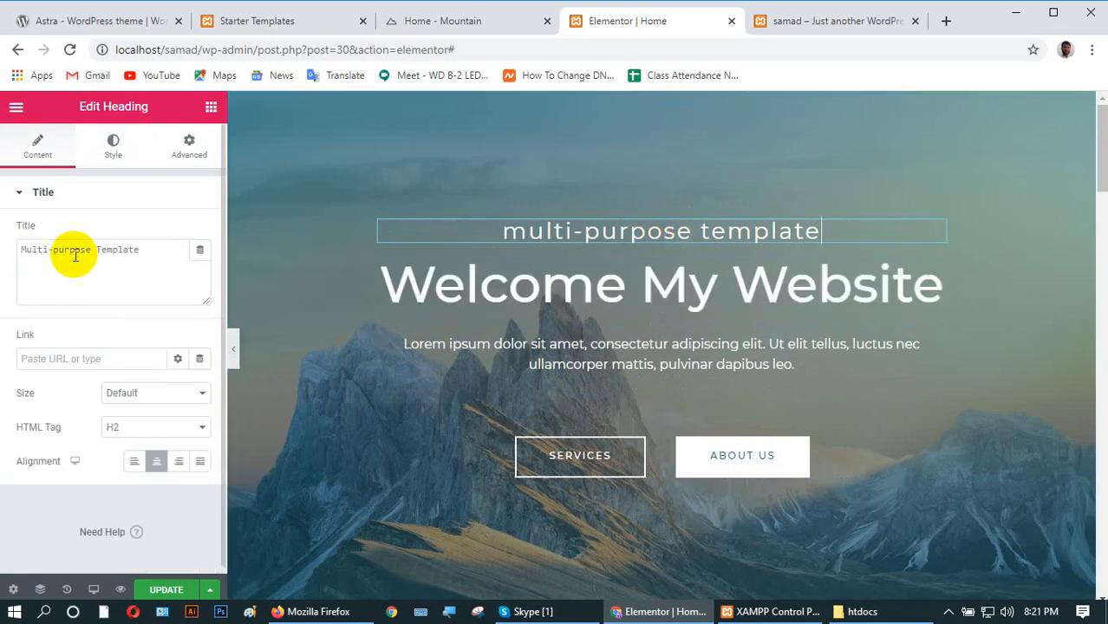
pyautogui.moveTo(143, 248); pyautogui.dragTo(20, 248)
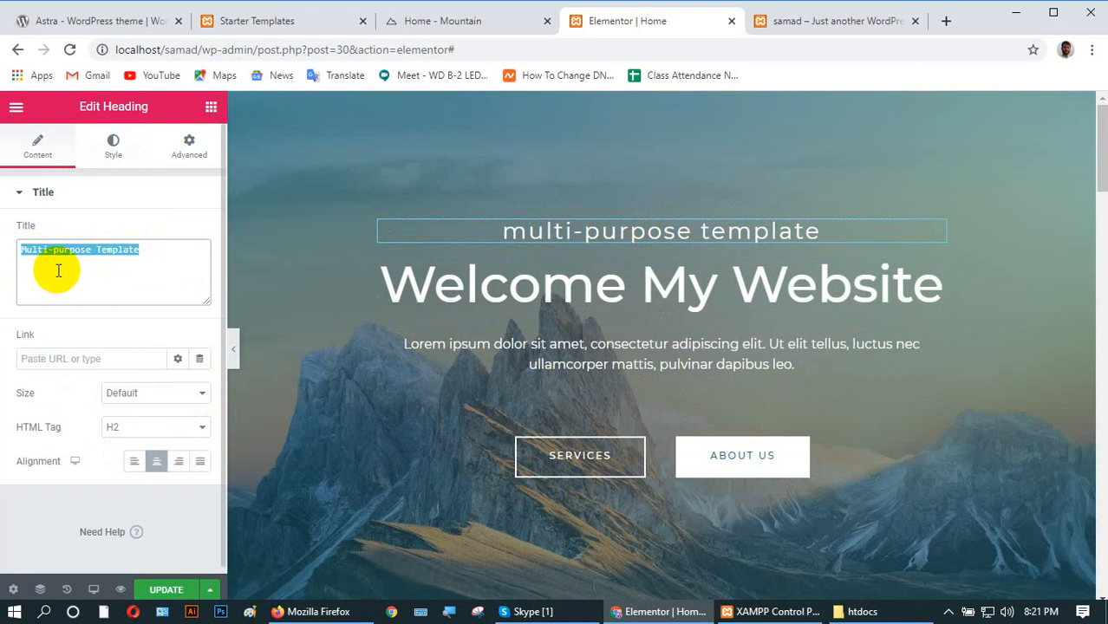
pyautogui.write('THIS')
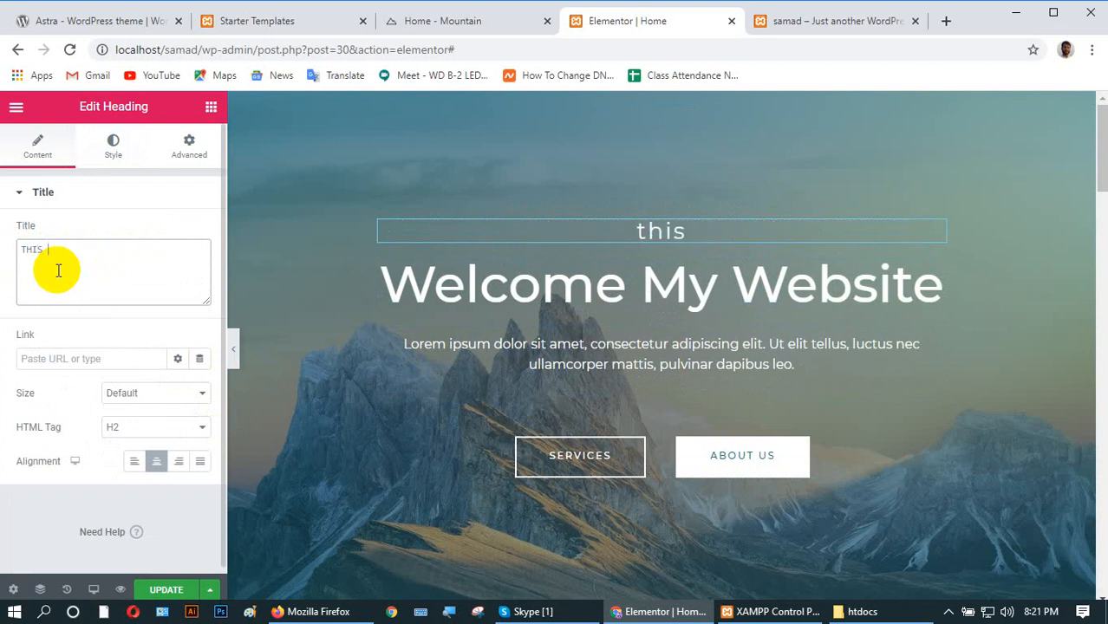
pyautogui.write(' is ')
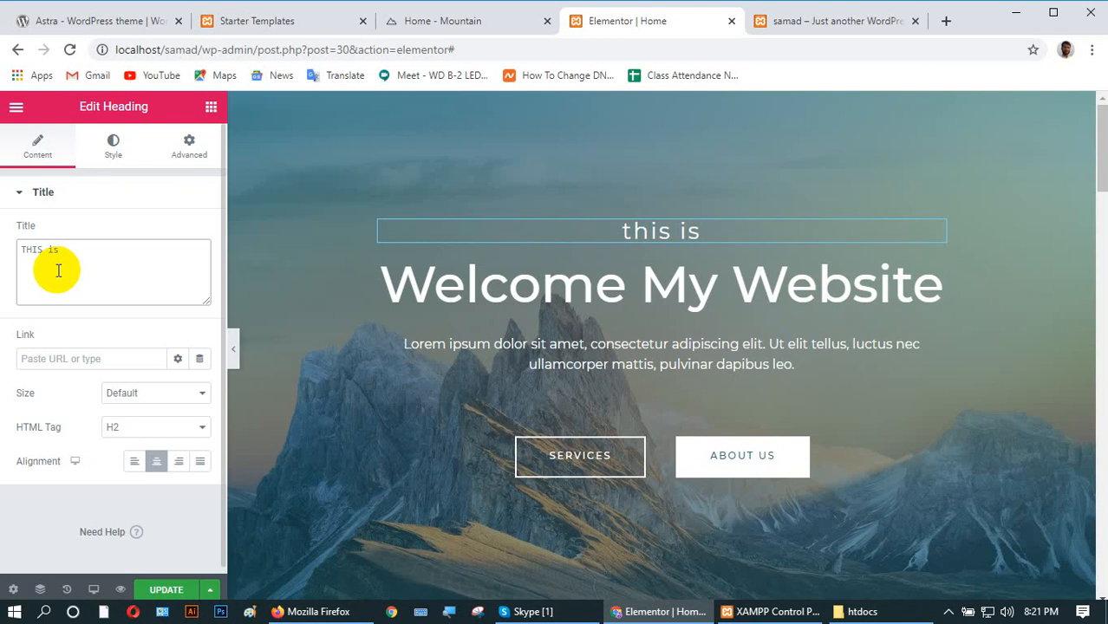
pyautogui.write('new')
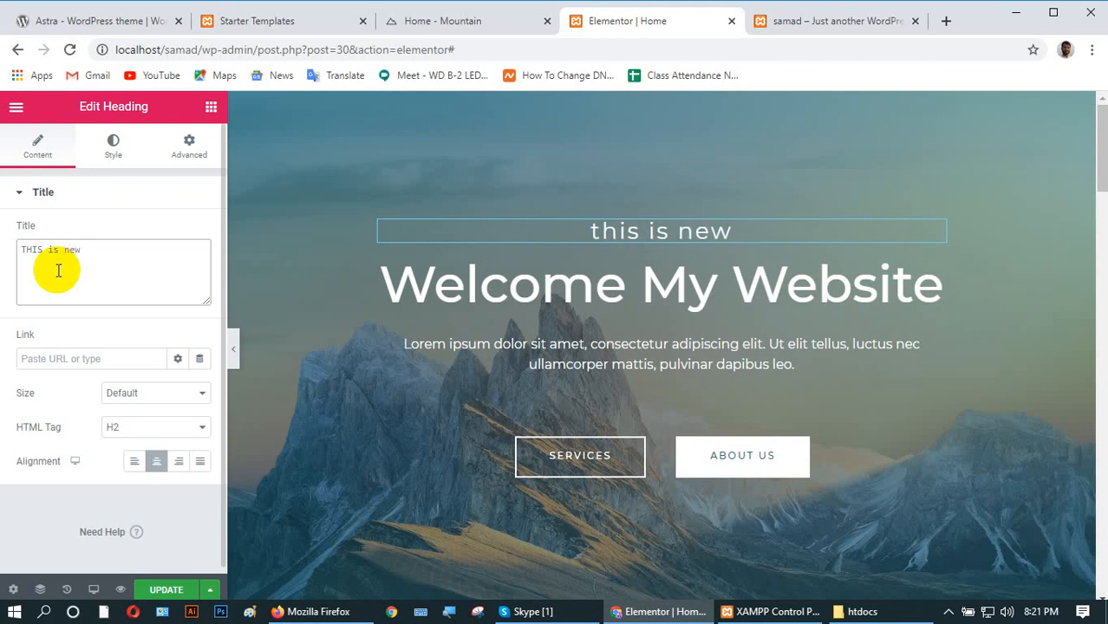
pyautogui.write(' site')
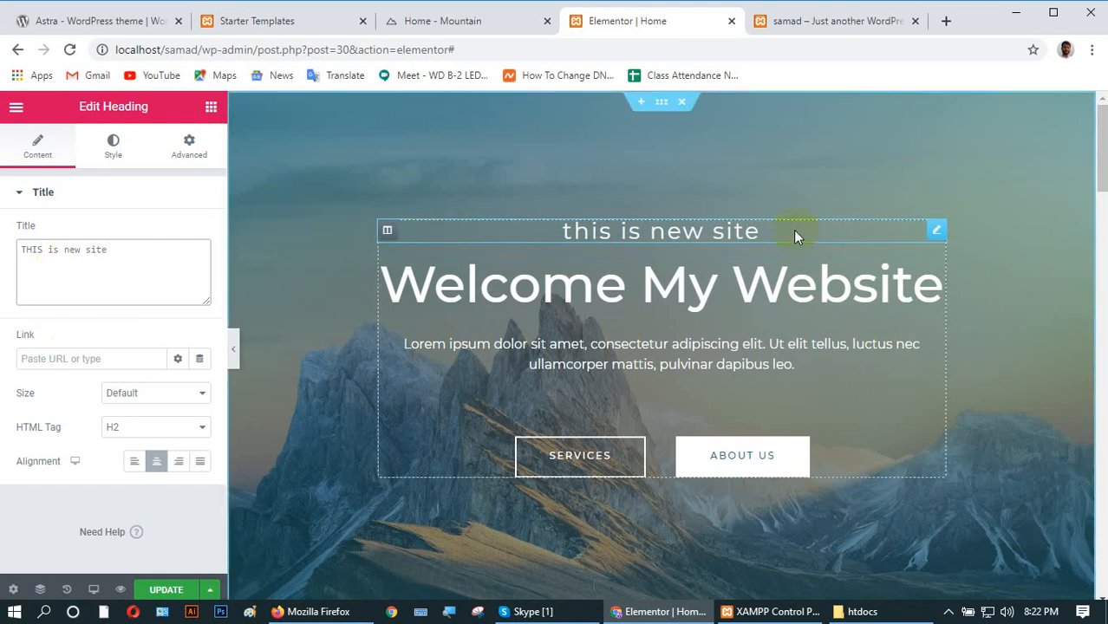
pyautogui.click(164, 590)
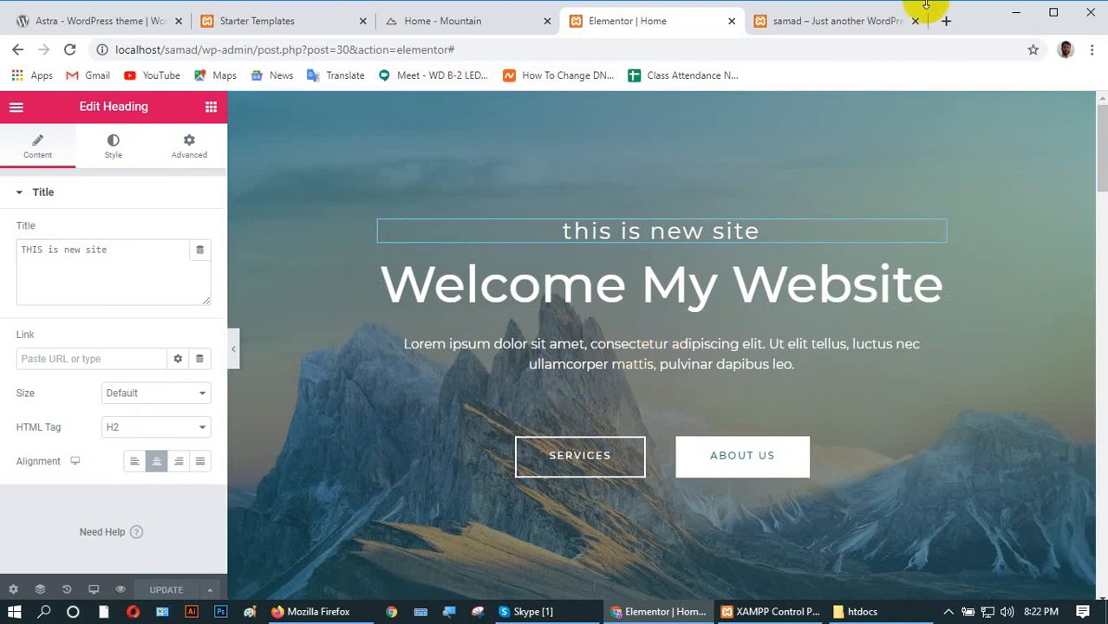
# - Reload the live home page at localhost/samad/ and review the edited hero headings
pyautogui.click(798, 24)
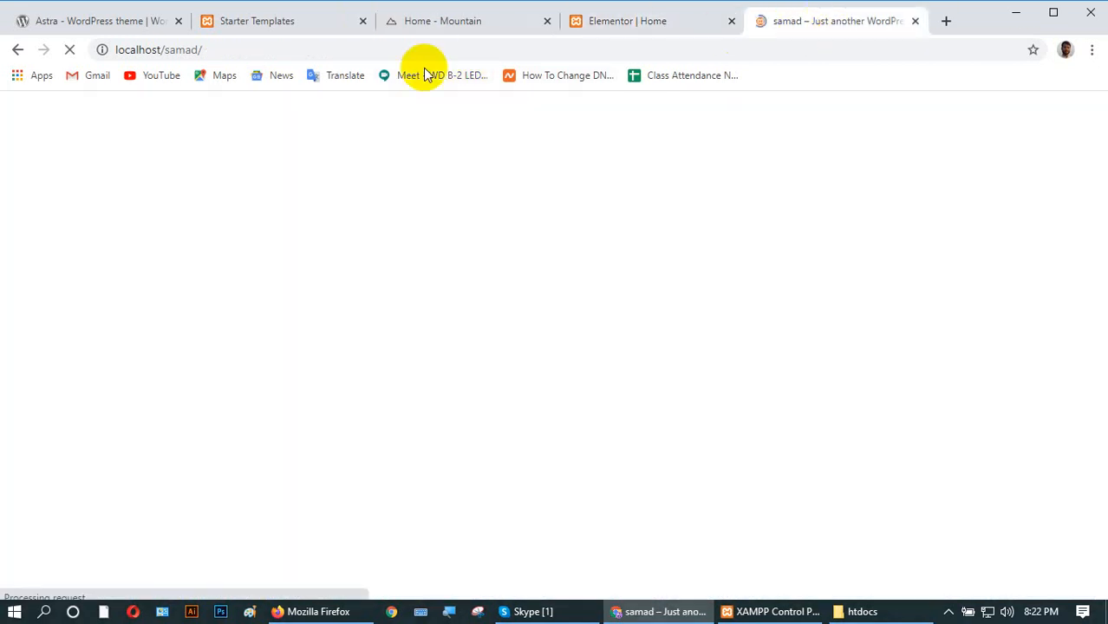
pyautogui.click(219, 45)
pyautogui.press('Return')
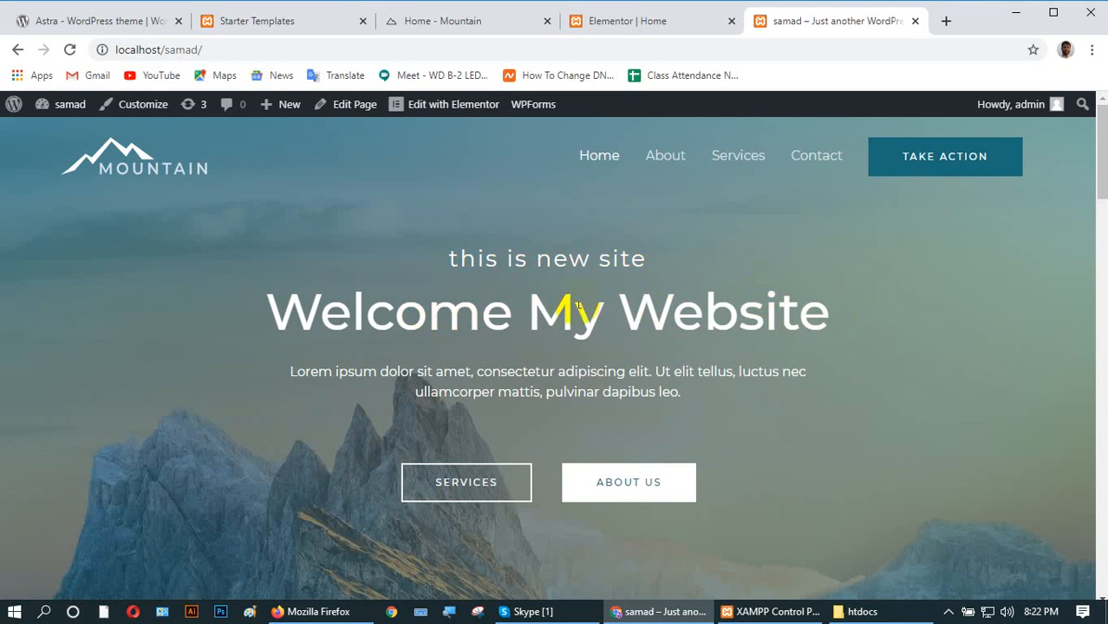
pyautogui.scroll(-3, 460, 343)
pyautogui.scroll(-2, 459, 350)
pyautogui.scroll(5, 459, 349)
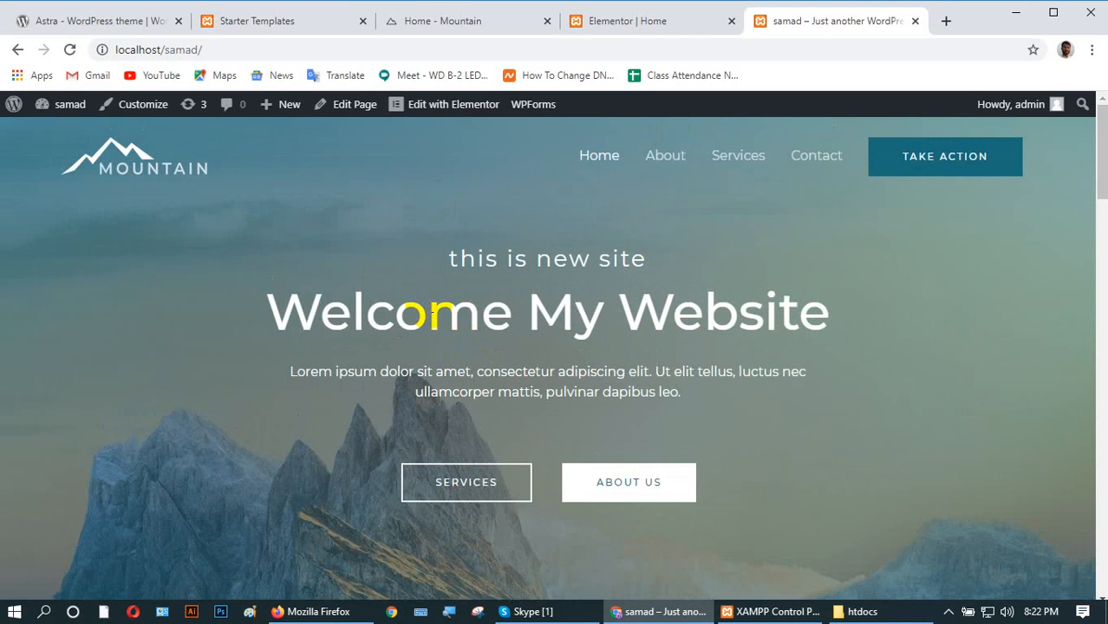
# - Close the Elementor editor for the home page and look over the live site
pyautogui.click(606, 20)
pyautogui.click(731, 21)
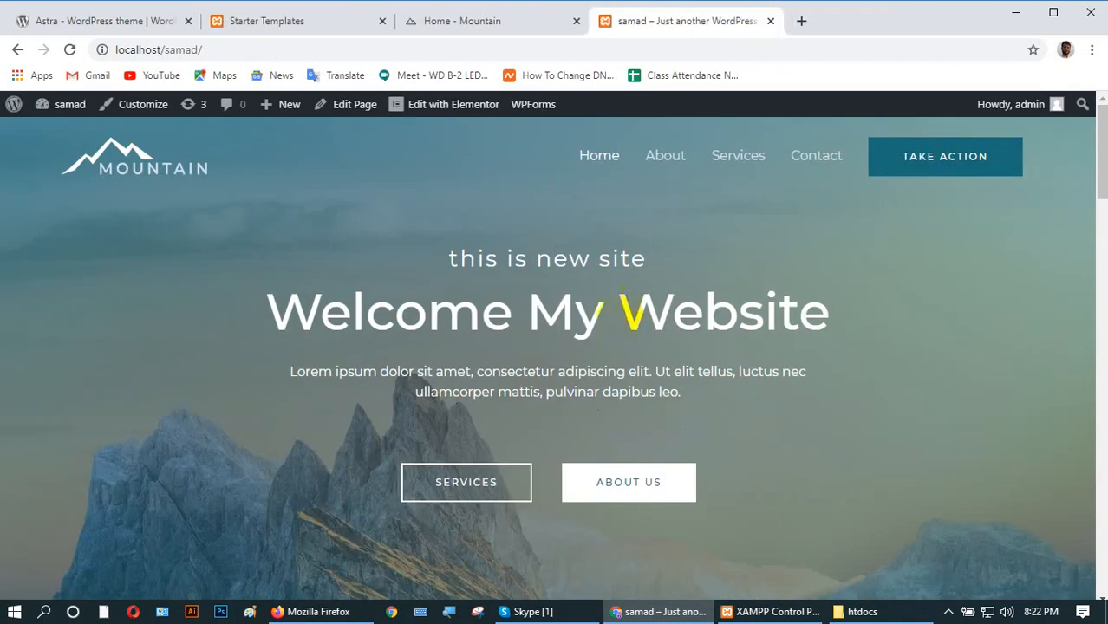
pyautogui.scroll(-7, 465, 392)
pyautogui.scroll(7, 514, 433)
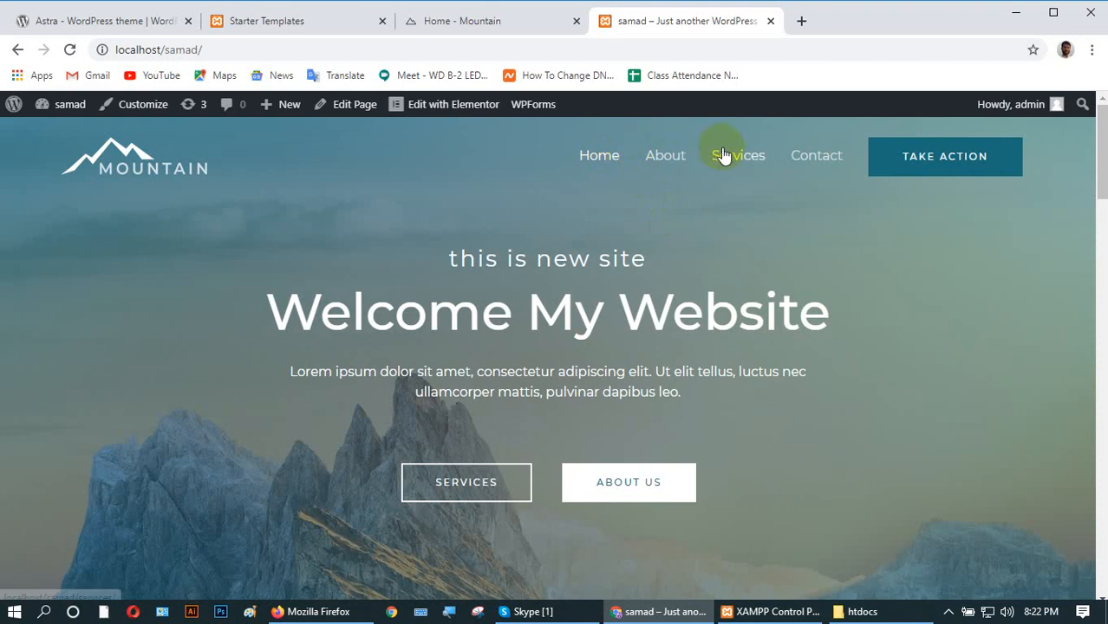
# - Try the TAKE ACTION button on the live home page and compare the page with the original Mountain demo
pyautogui.click(907, 162)
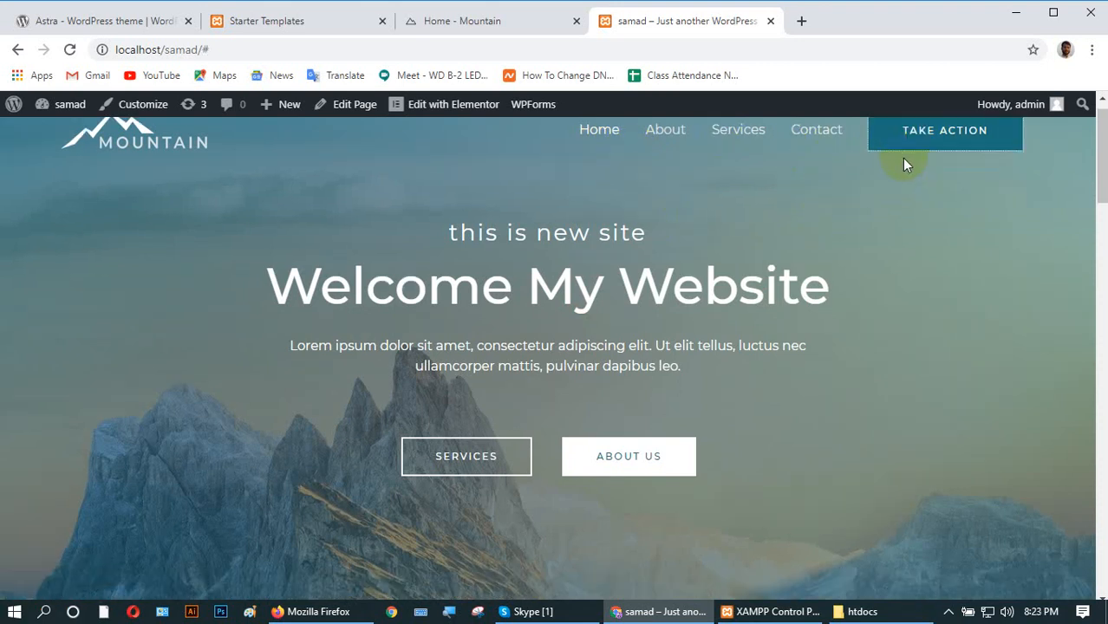
pyautogui.scroll(1, 787, 390)
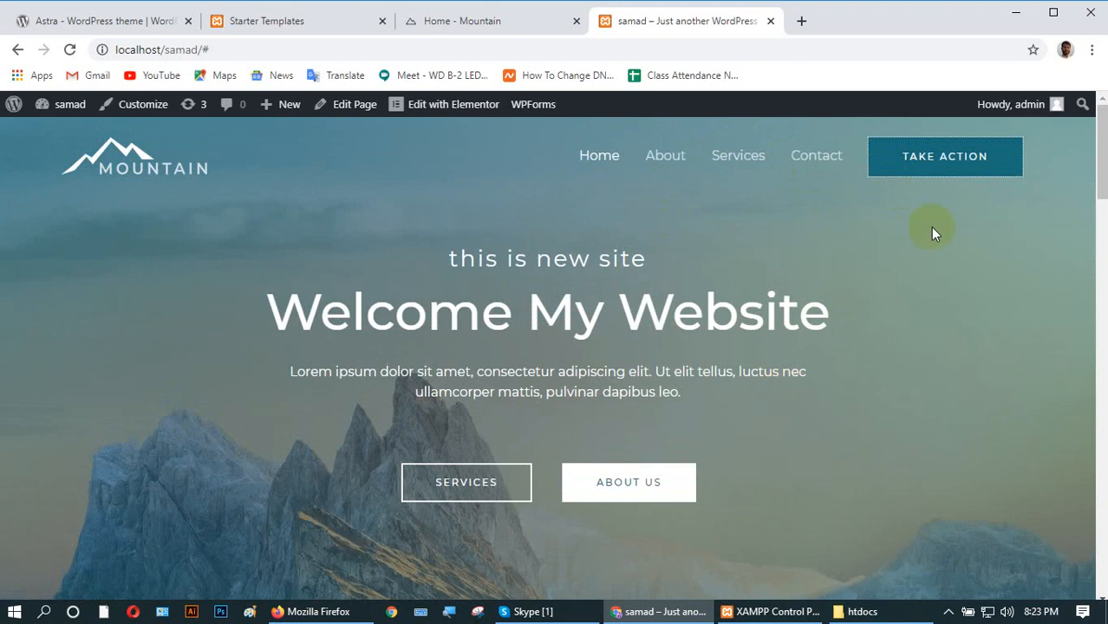
pyautogui.click(906, 171)
pyautogui.scroll(1, 796, 452)
pyautogui.click(900, 167)
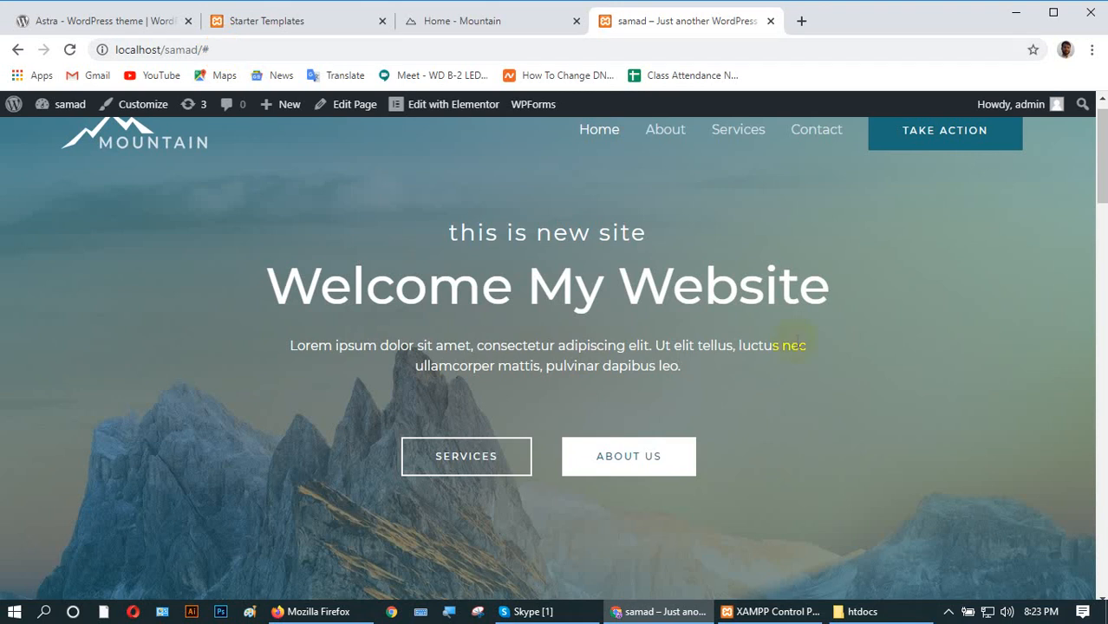
pyautogui.scroll(1, 792, 341)
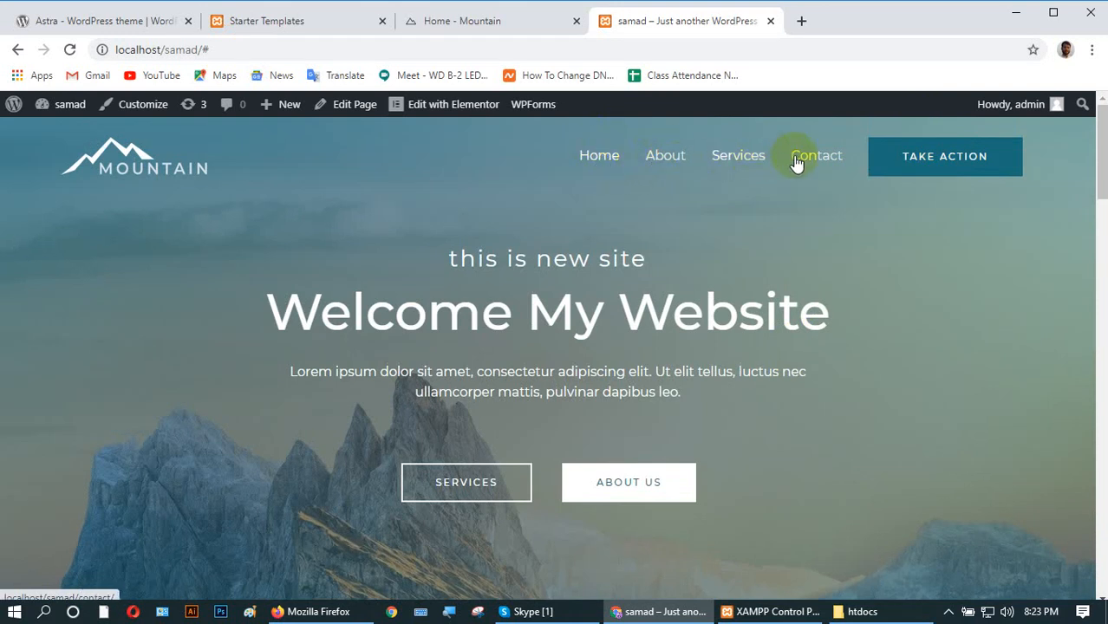
pyautogui.click(460, 20)
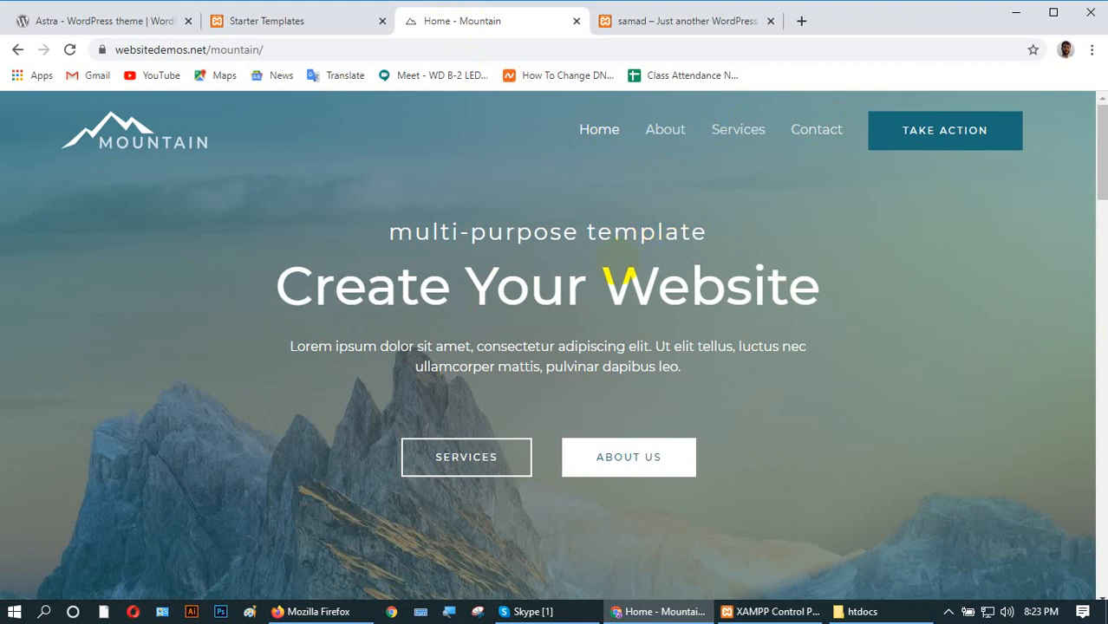
pyautogui.click(634, 24)
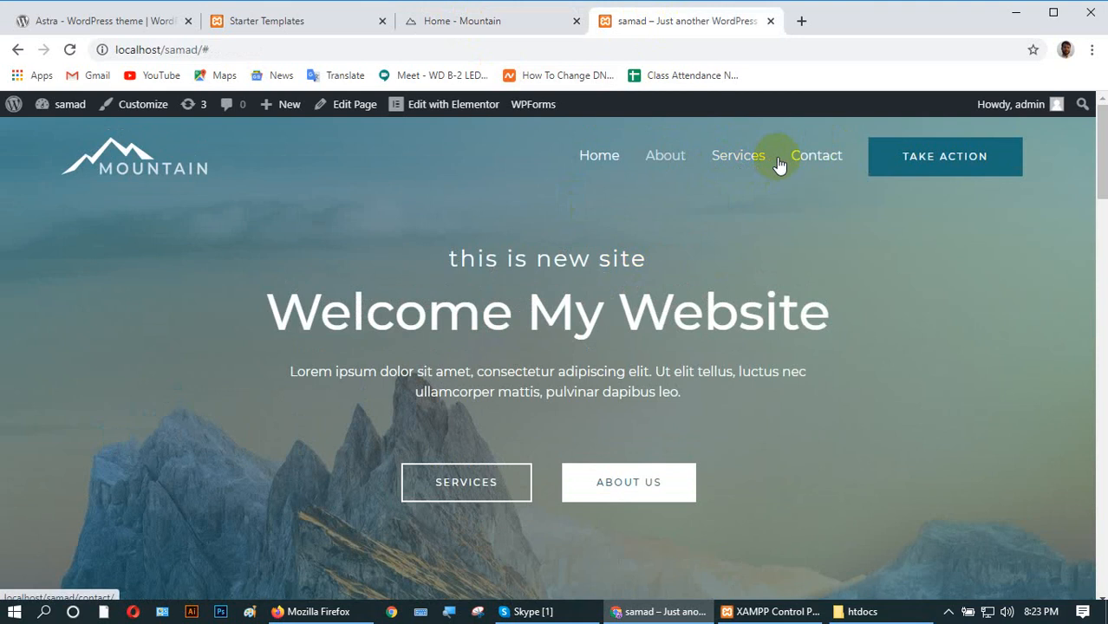
# - Leave the Mountain template in the Starter Templates library and open the LearnDash Academy template
pyautogui.click(304, 20)
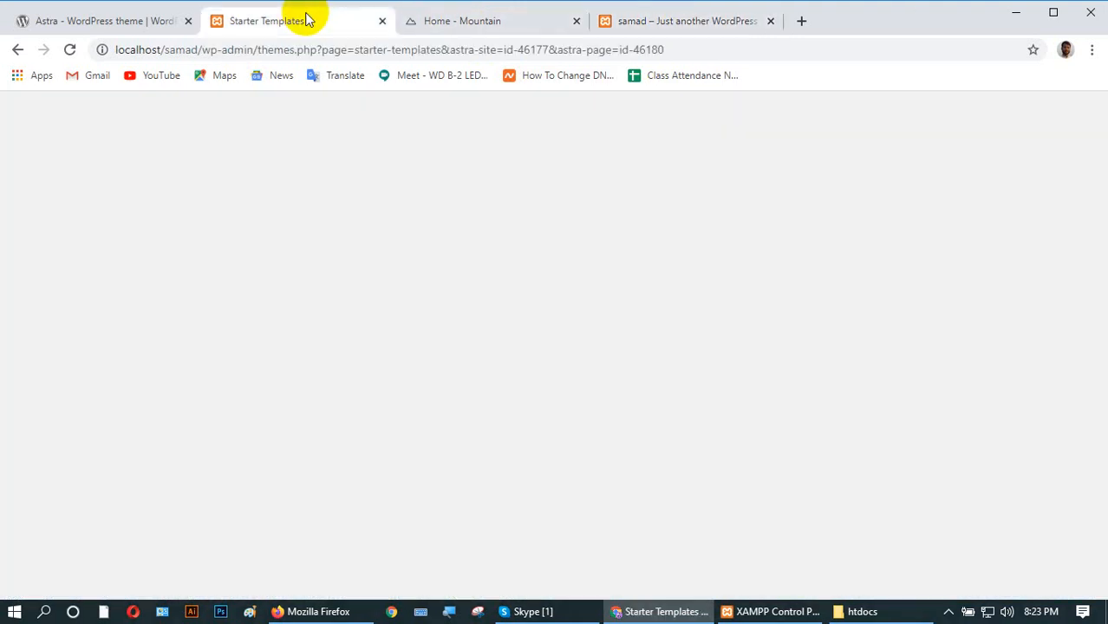
pyautogui.click(795, 228)
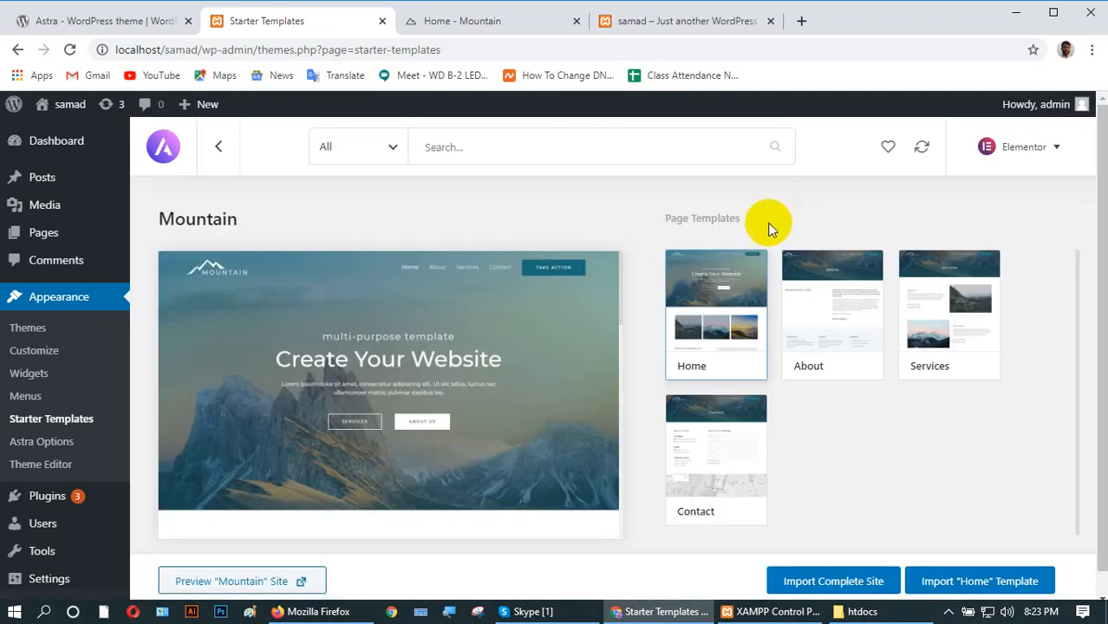
pyautogui.click(221, 148)
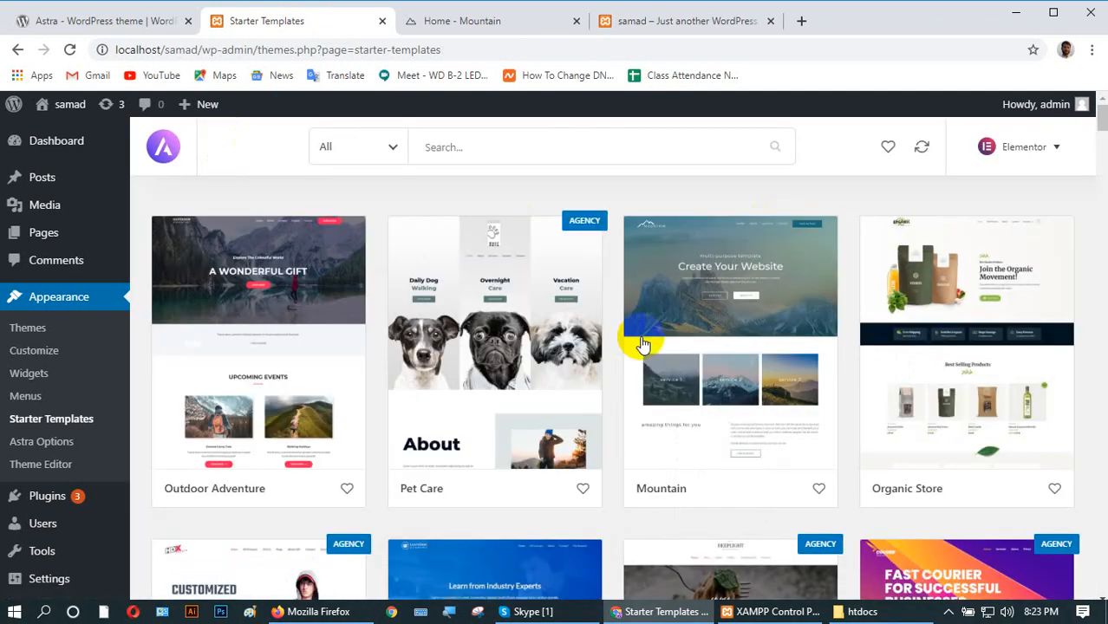
pyautogui.scroll(-4, 638, 338)
pyautogui.click(497, 288)
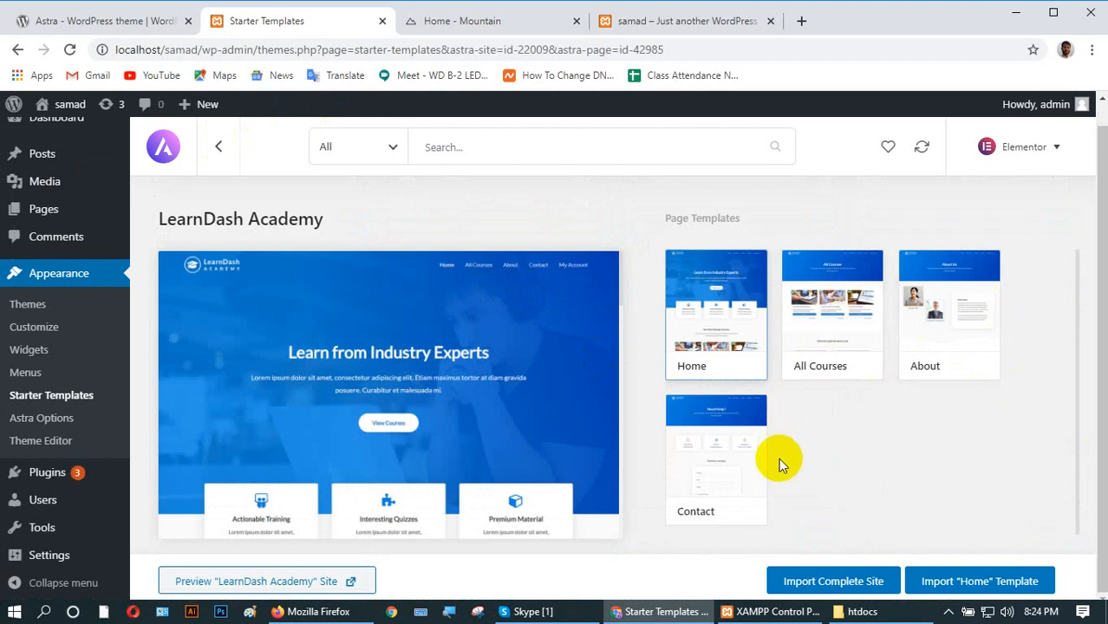
pyautogui.click(640, 20)
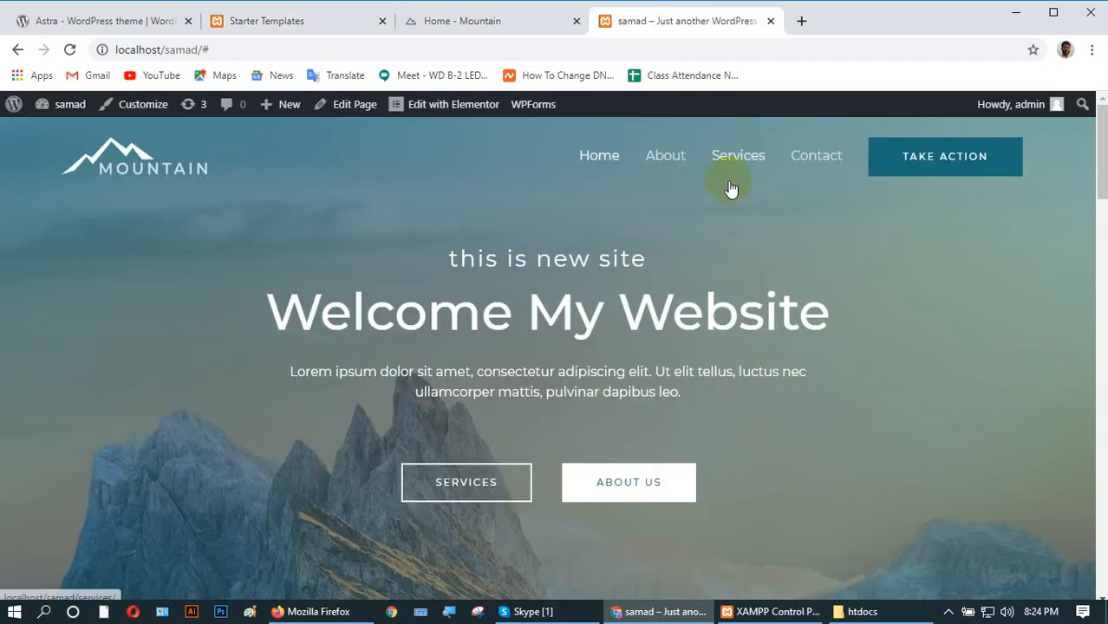
pyautogui.click(279, 22)
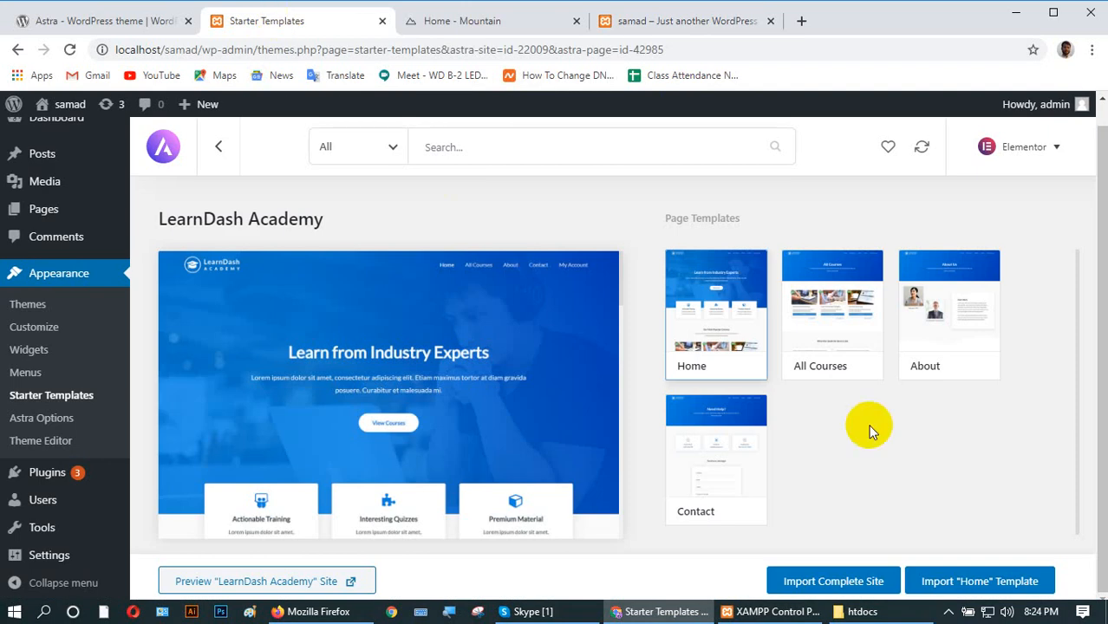
# - Select the All Courses page template of LearnDash Academy and look through its preview
pyautogui.click(817, 310)
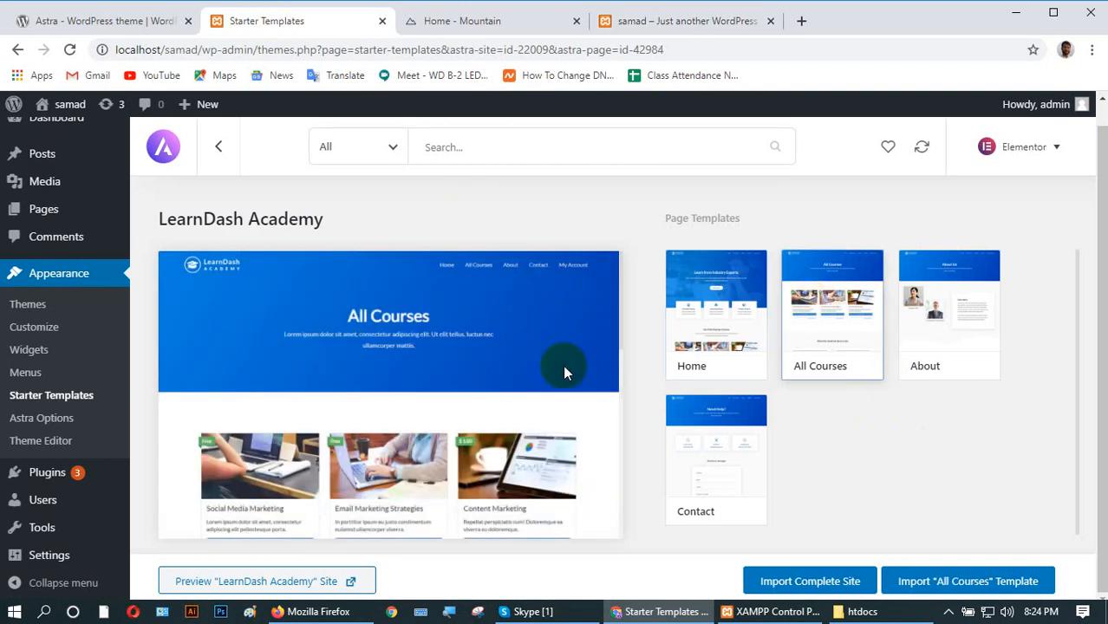
pyautogui.scroll(-3, 563, 365)
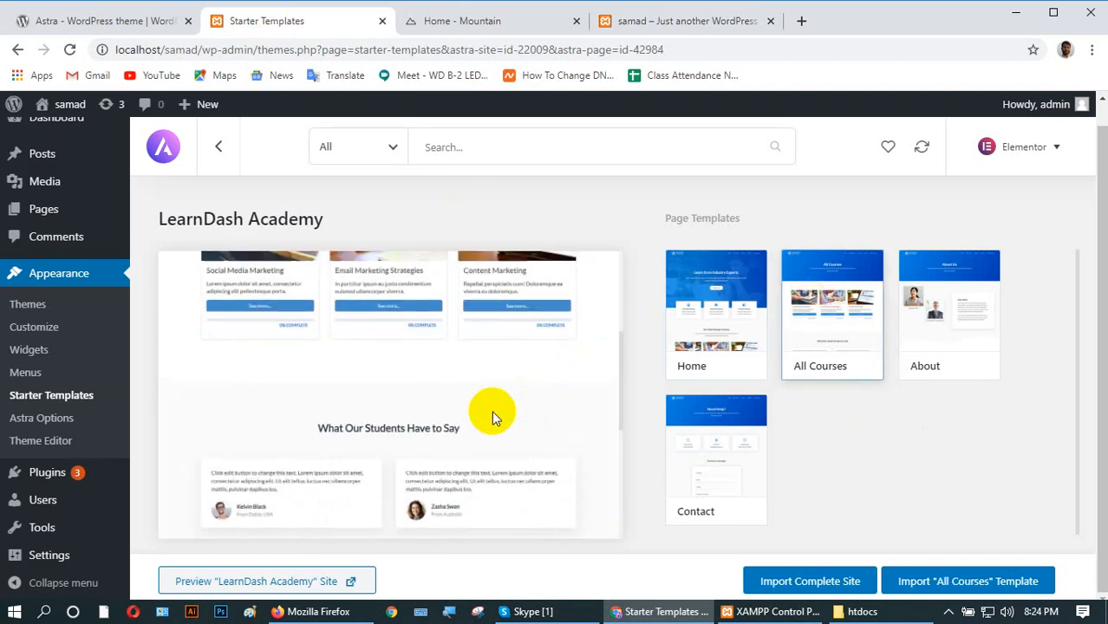
pyautogui.scroll(3, 585, 262)
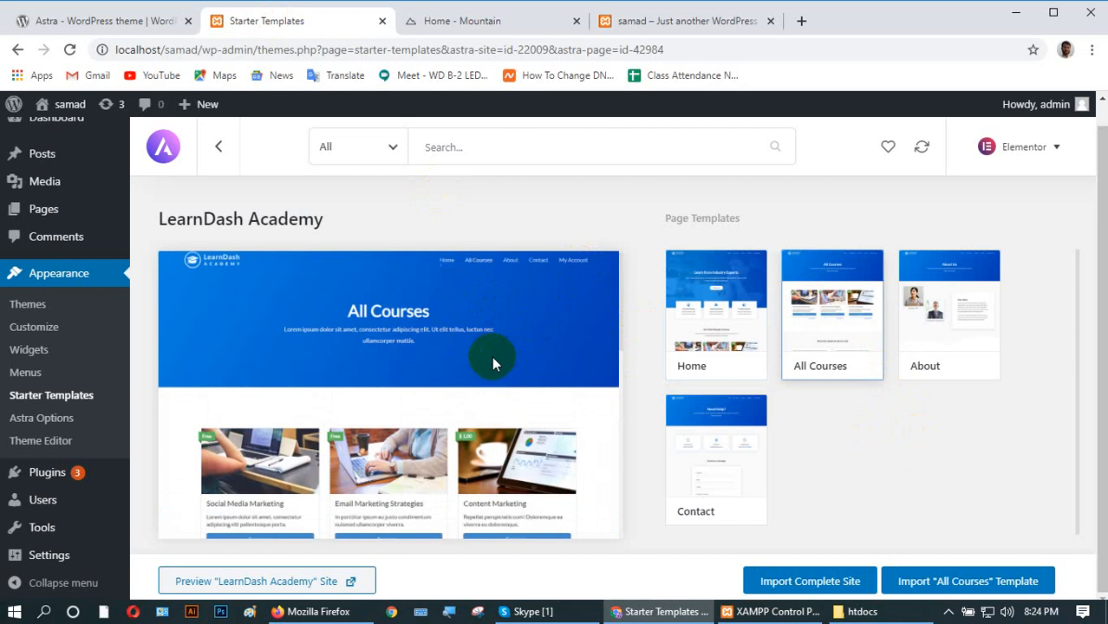
pyautogui.scroll(-5, 492, 356)
pyautogui.scroll(5, 454, 449)
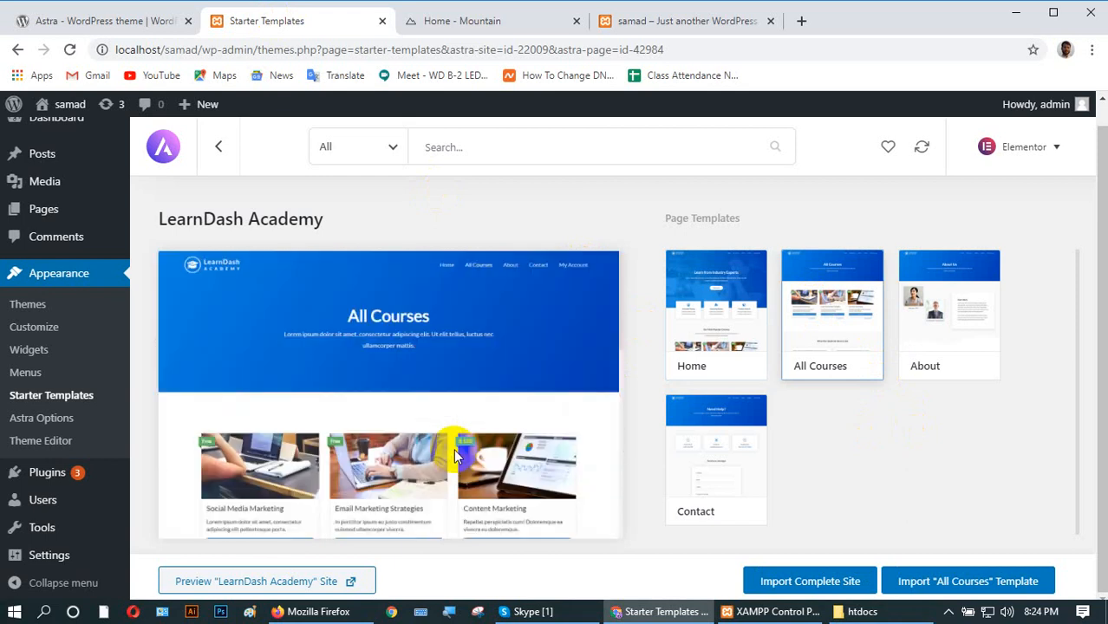
# - Check the live site's menu against the All Courses template preview and open the LearnDash Academy demo site
pyautogui.click(658, 19)
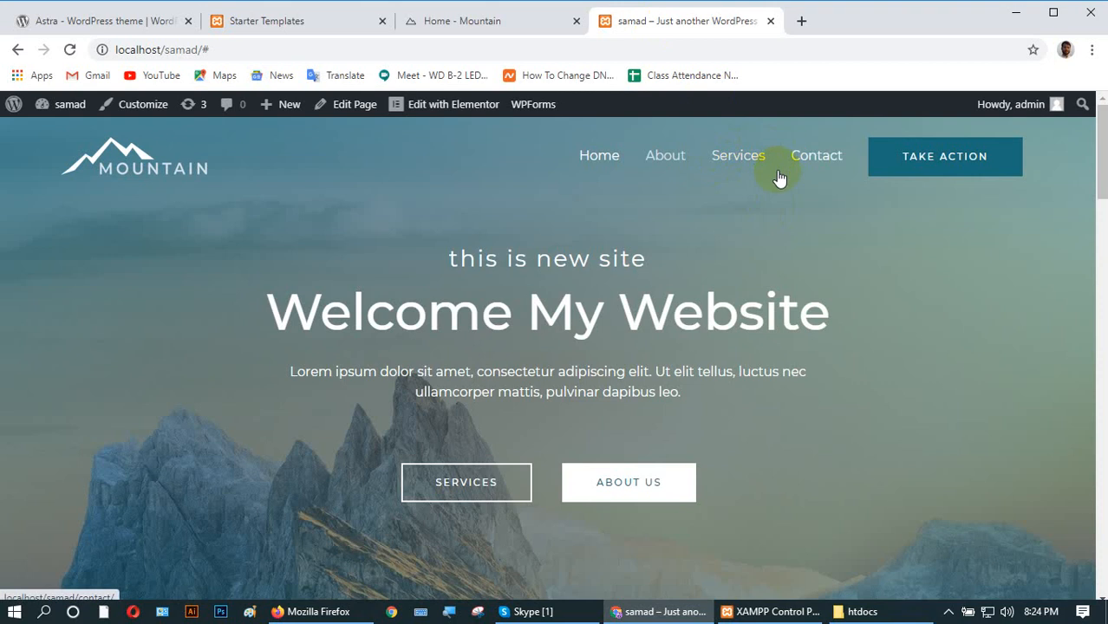
pyautogui.click(285, 19)
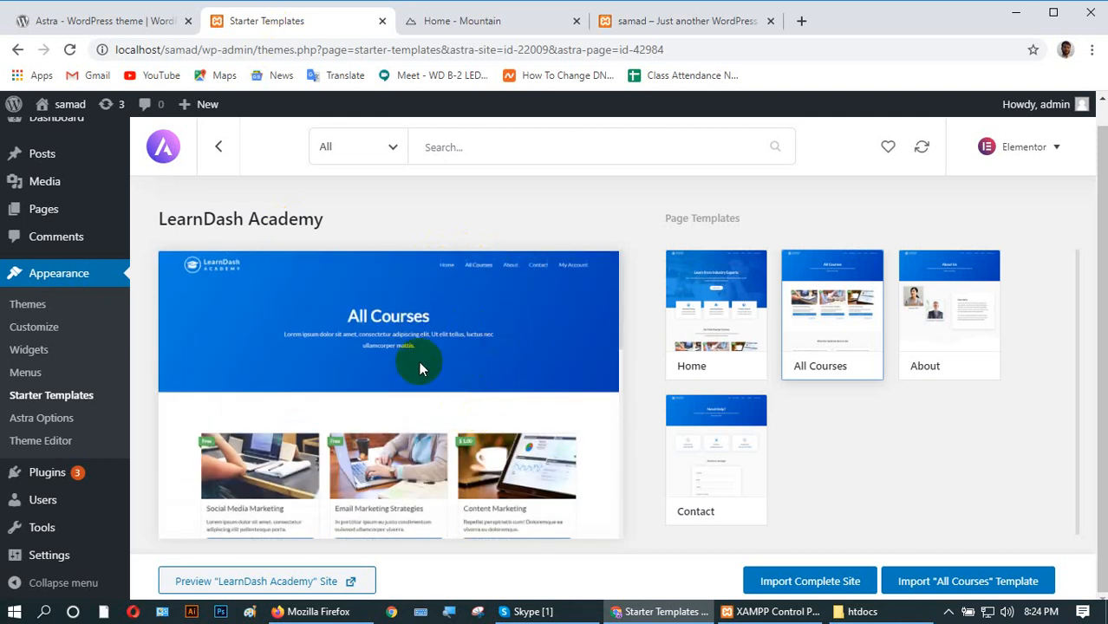
pyautogui.scroll(-3, 420, 366)
pyautogui.scroll(-1, 420, 366)
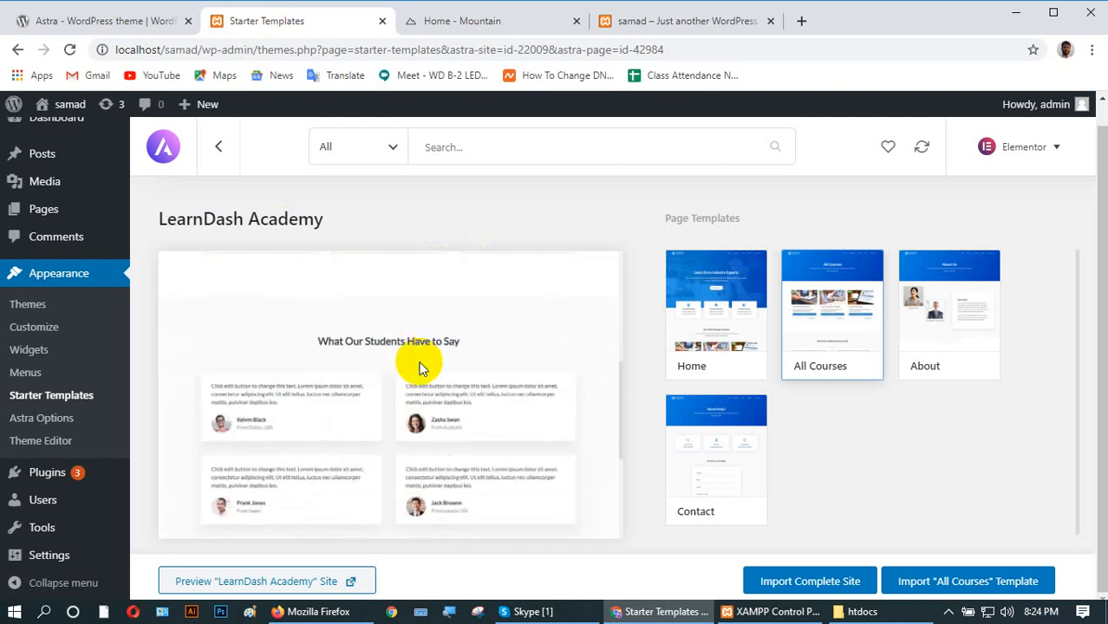
pyautogui.scroll(-1, 425, 382)
pyautogui.scroll(4, 436, 366)
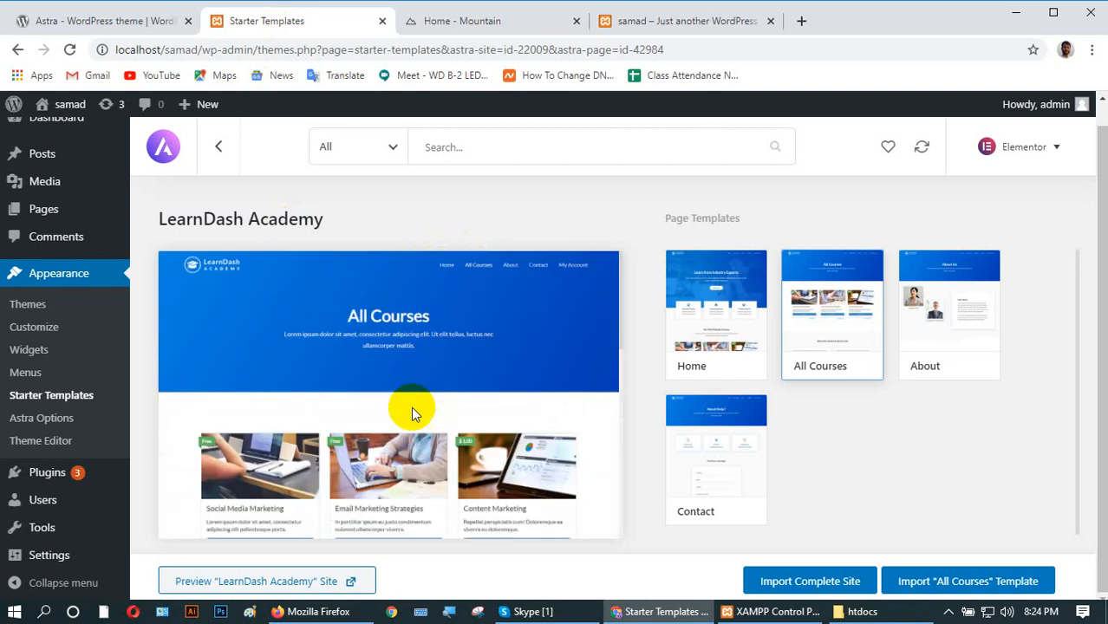
pyautogui.click(325, 585)
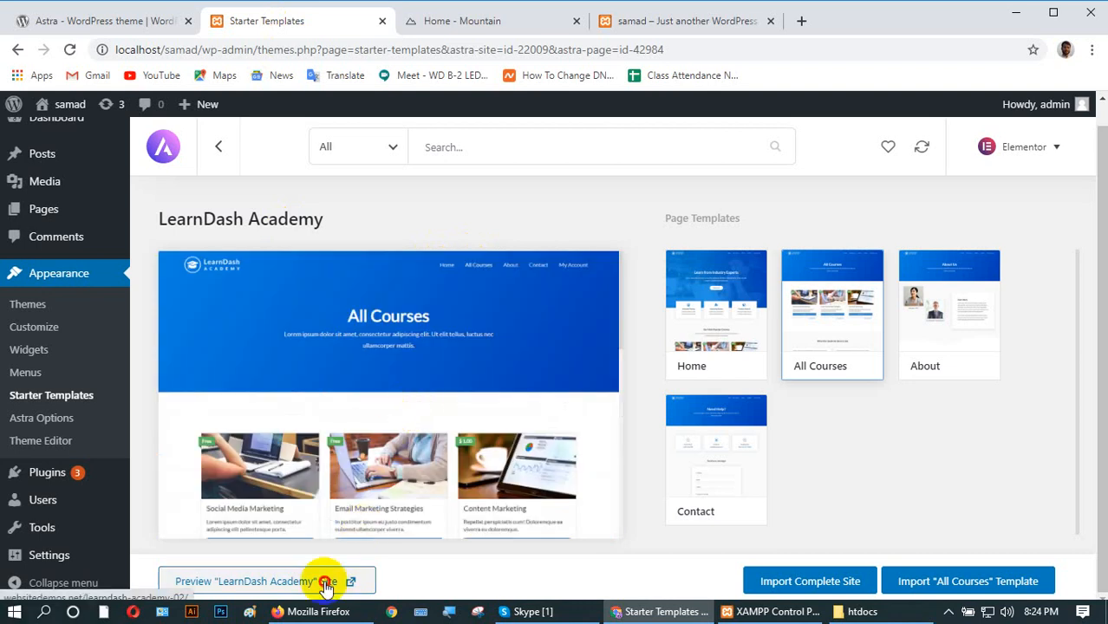
pyautogui.click(425, 21)
# - Look over the Mountain demo page once more, and close it along with the Astra theme page on wordpress.org
pyautogui.click(597, 24)
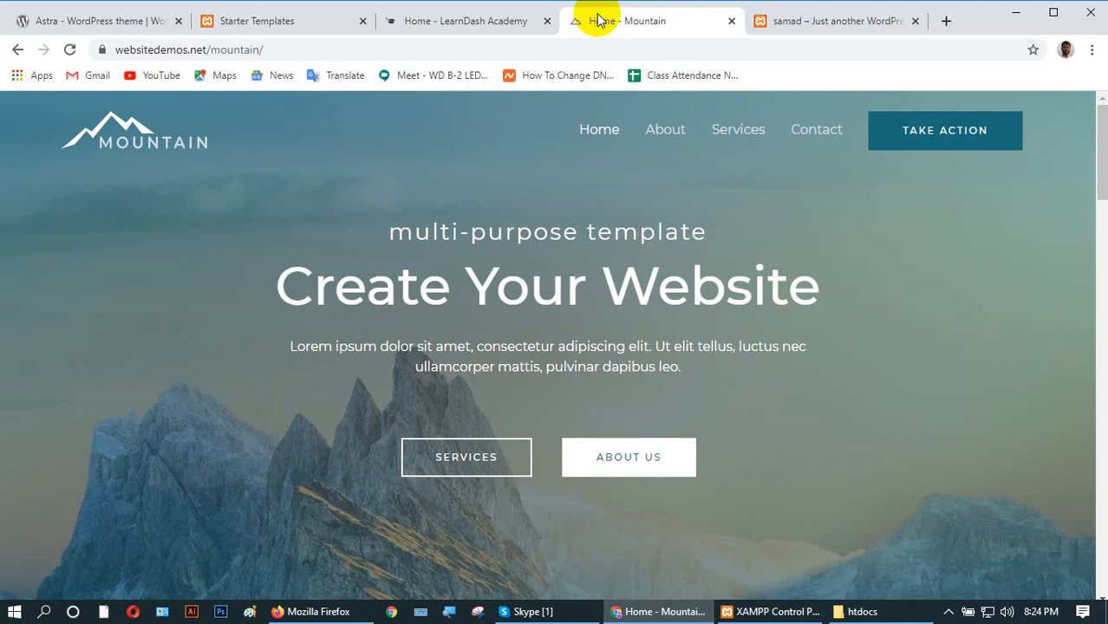
pyautogui.scroll(-7, 520, 503)
pyautogui.scroll(7, 520, 503)
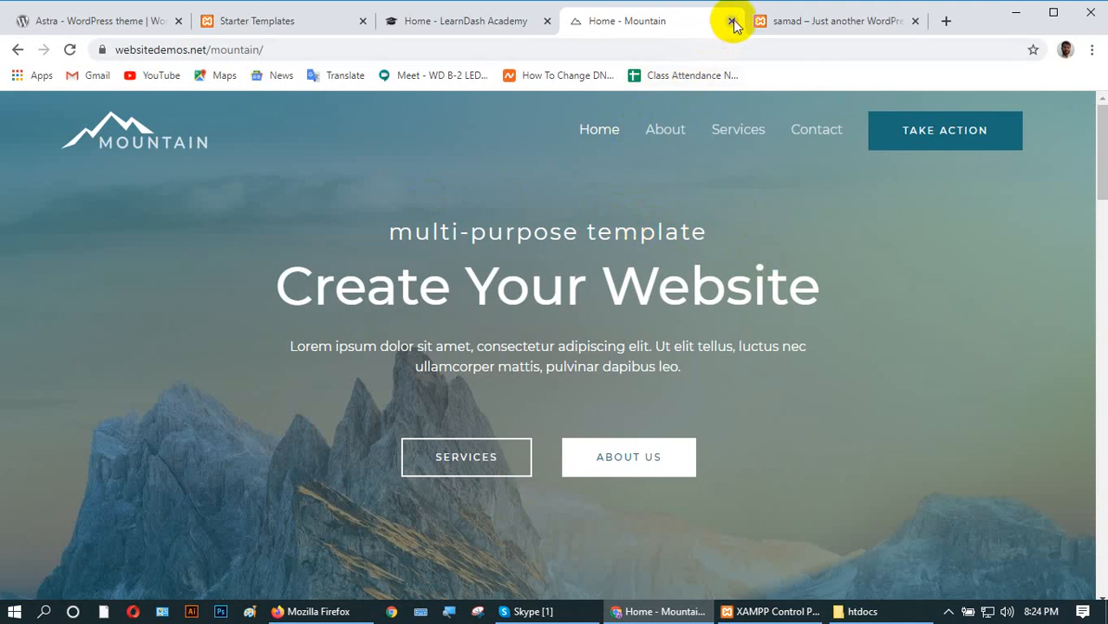
pyautogui.click(733, 21)
pyautogui.click(124, 23)
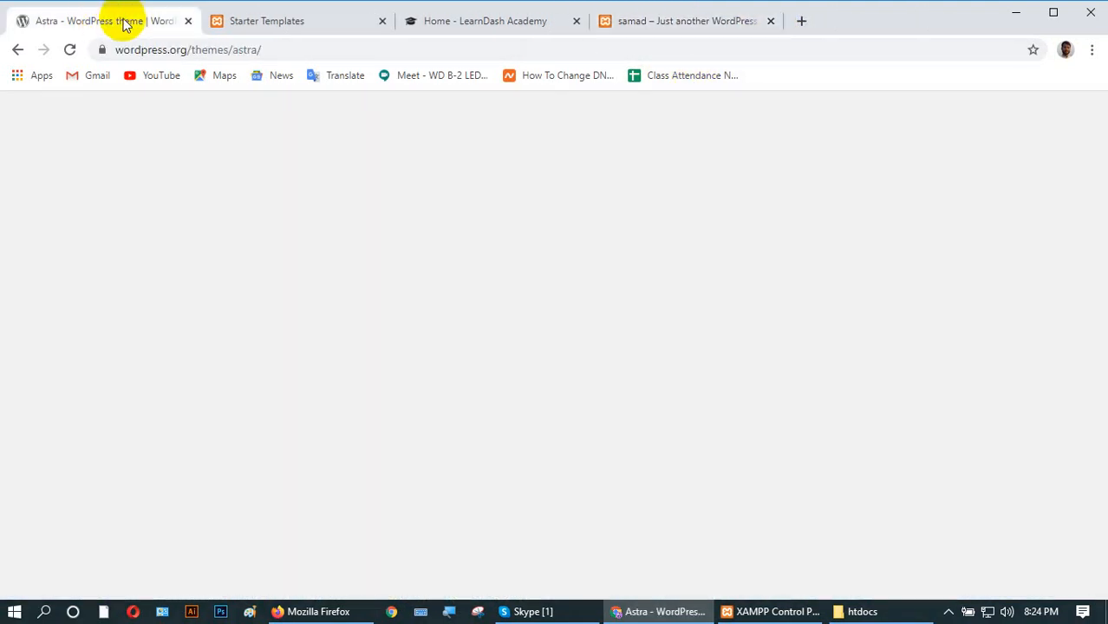
pyautogui.click(188, 20)
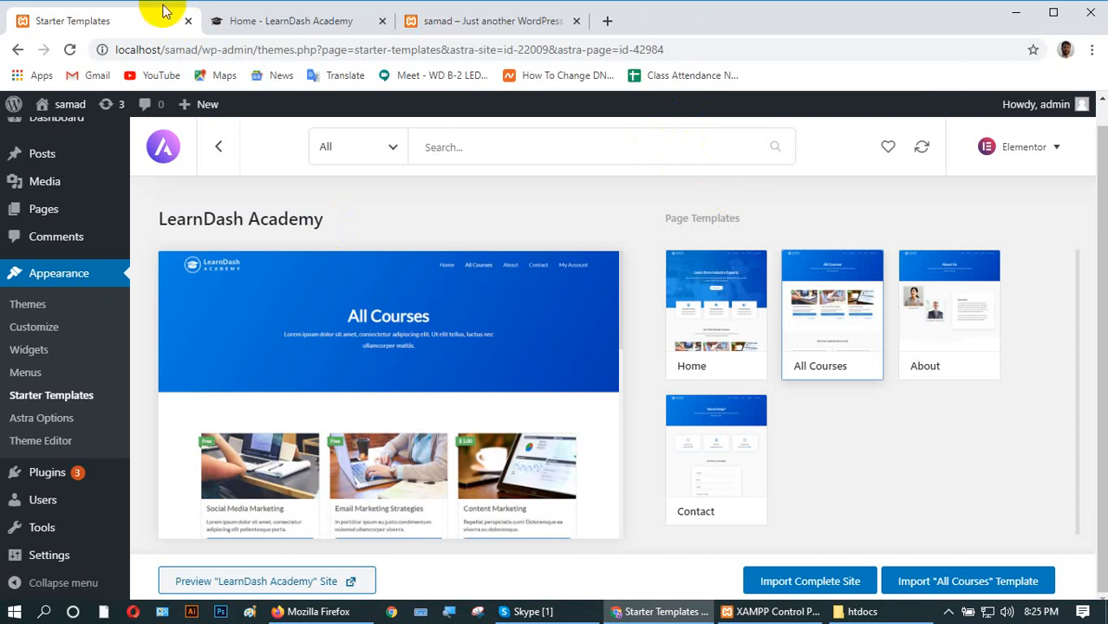
# - Open the All Courses page of the LearnDash Academy demo site and look through its full content
pyautogui.click(267, 19)
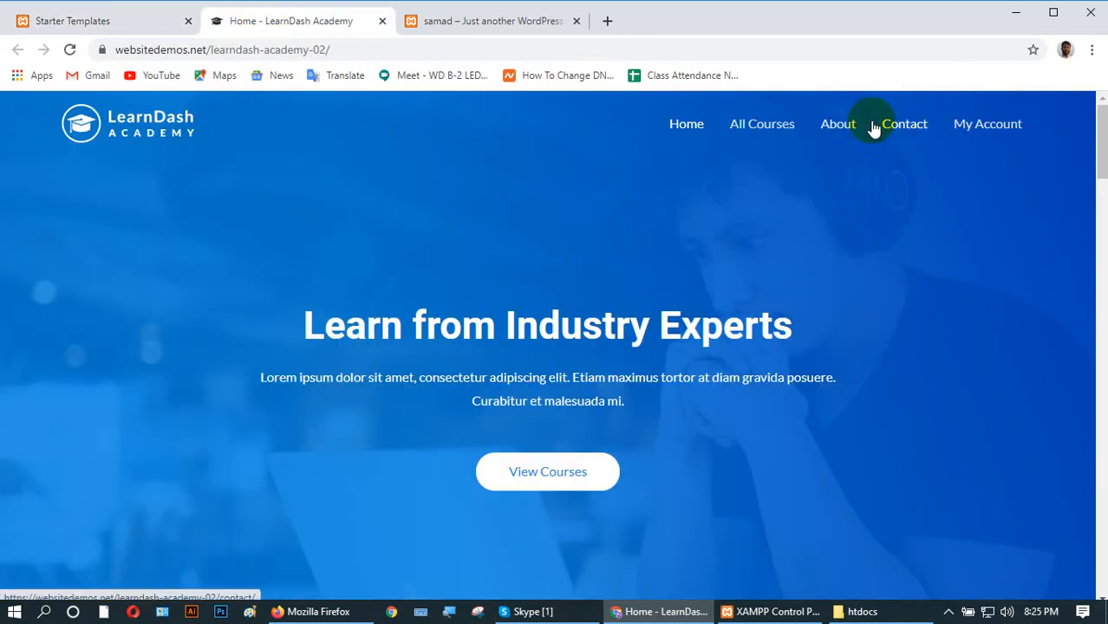
pyautogui.click(748, 125)
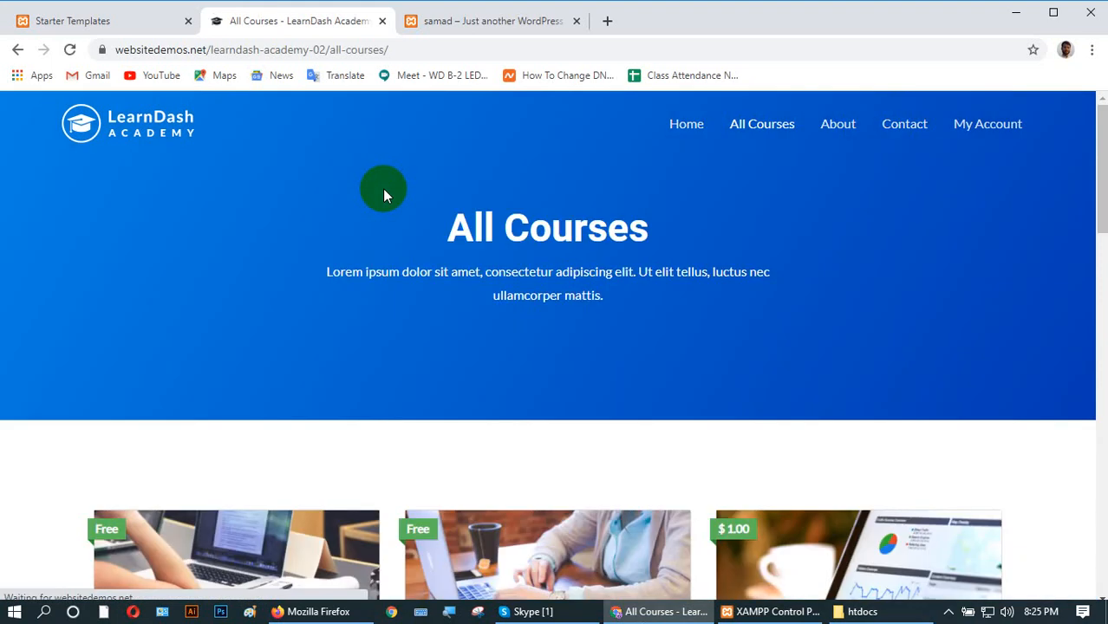
pyautogui.scroll(-7, 555, 329)
pyautogui.scroll(-10, 552, 369)
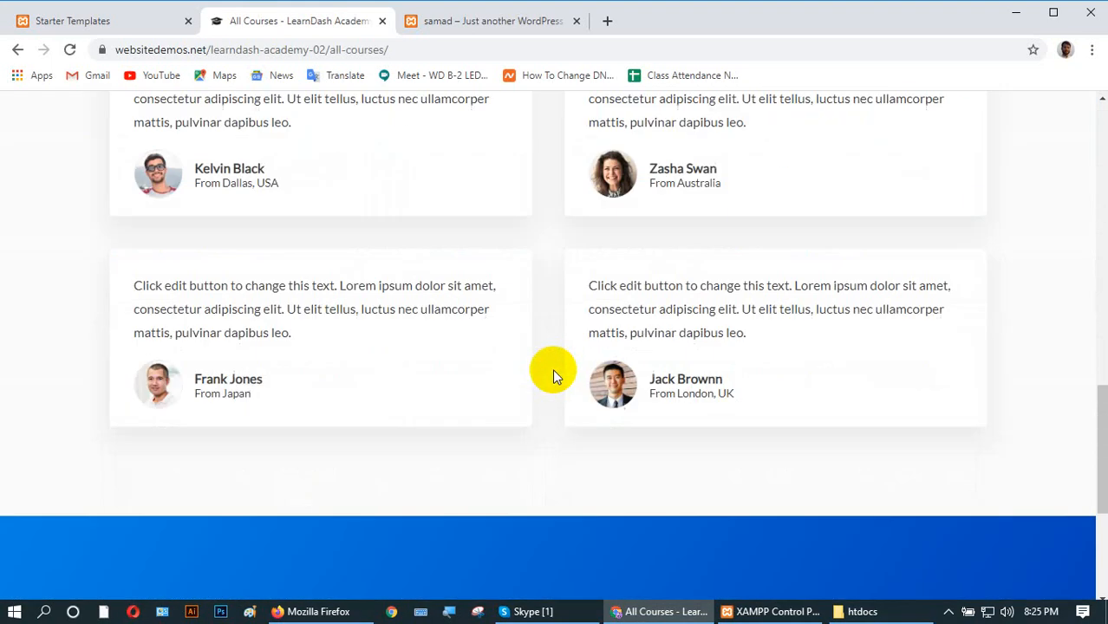
pyautogui.scroll(17, 578, 419)
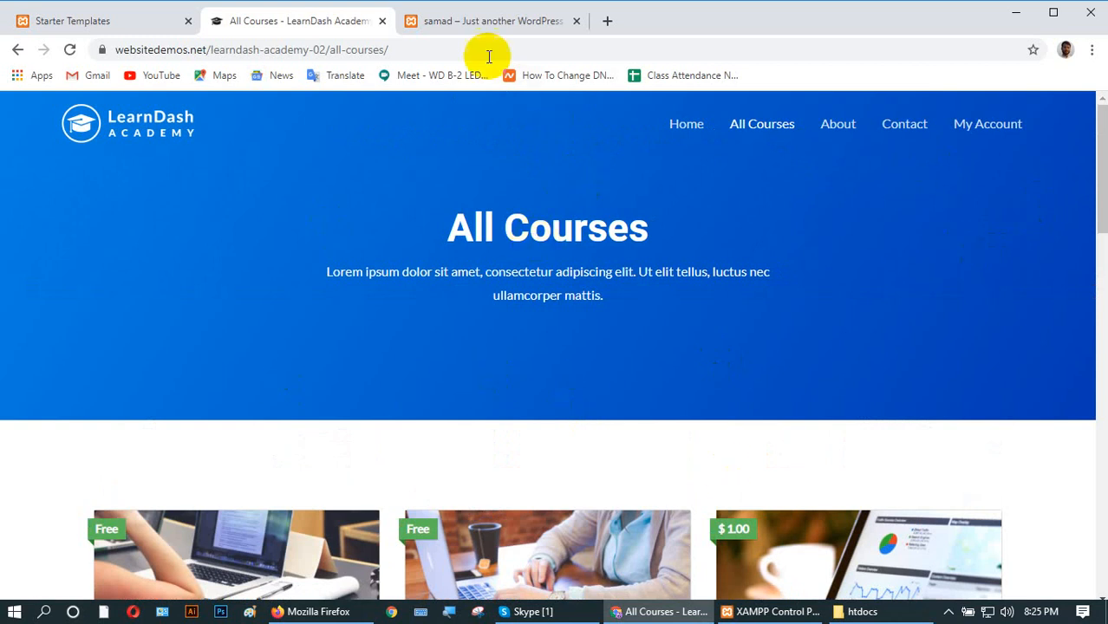
# - Compare the live site's menu with the demo's All Courses page and course cards, and return to the LearnDash Academy template in Starter Templates
pyautogui.click(468, 25)
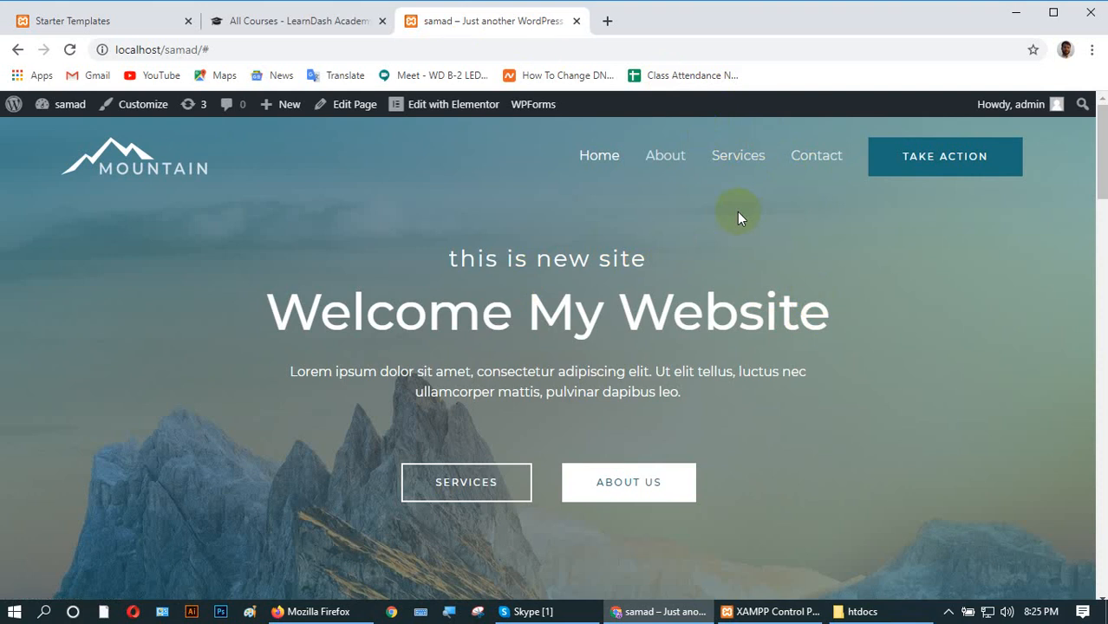
pyautogui.click(277, 21)
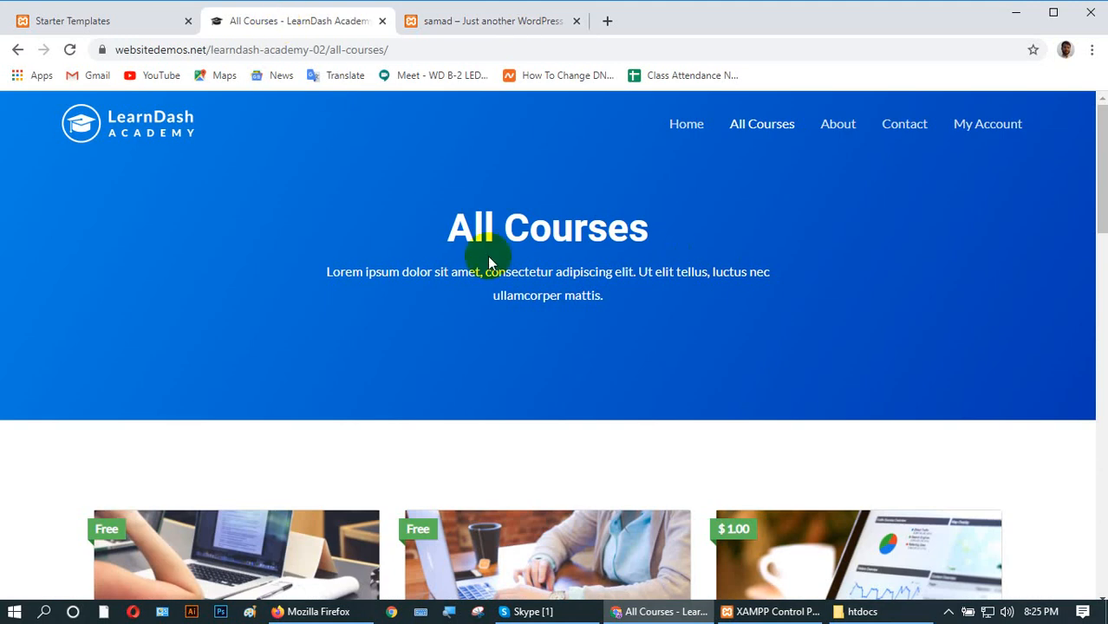
pyautogui.click(440, 20)
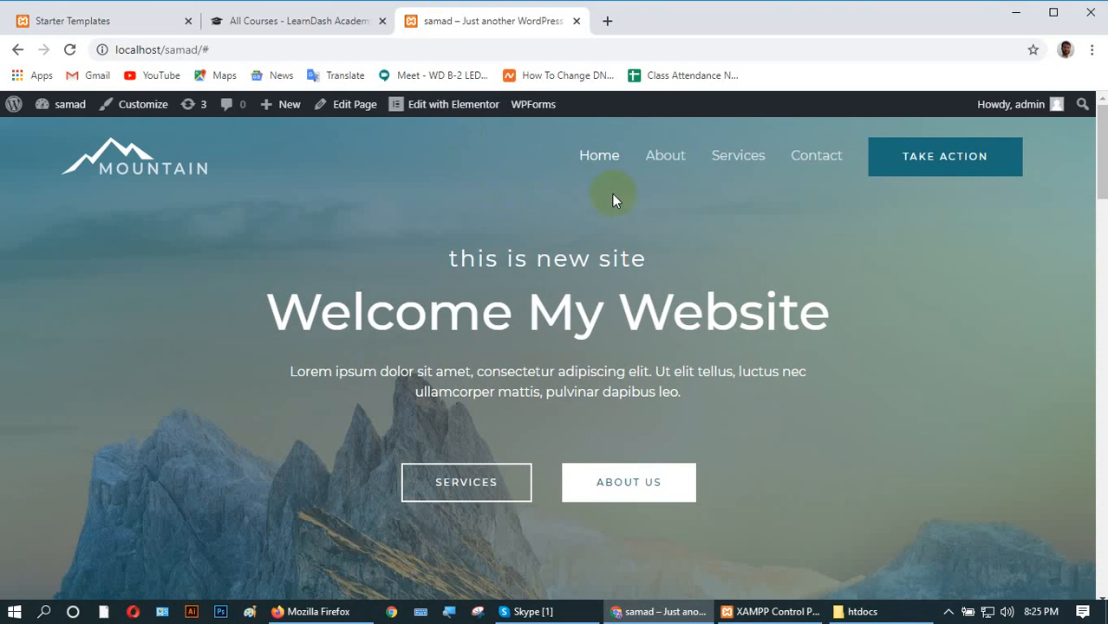
pyautogui.click(274, 24)
pyautogui.click(767, 127)
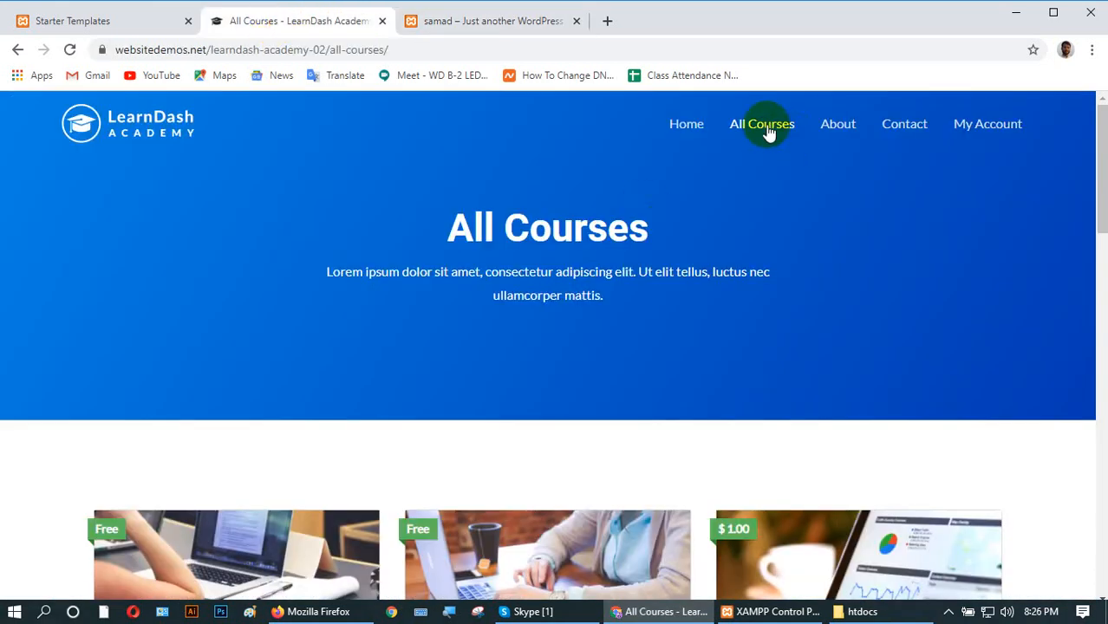
pyautogui.scroll(-12, 378, 359)
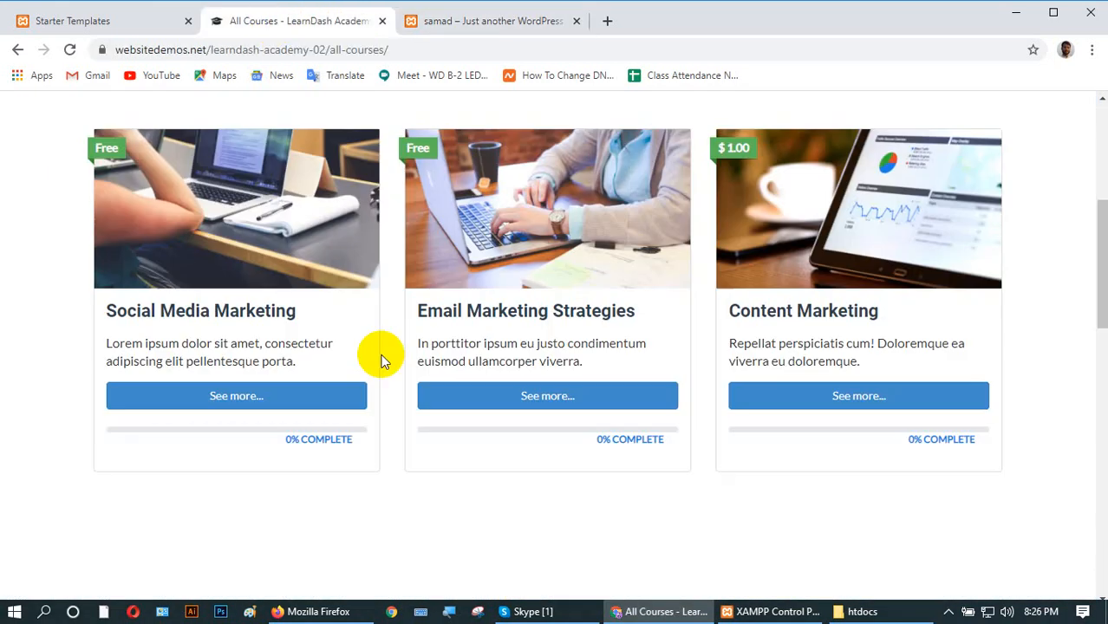
pyautogui.click(145, 26)
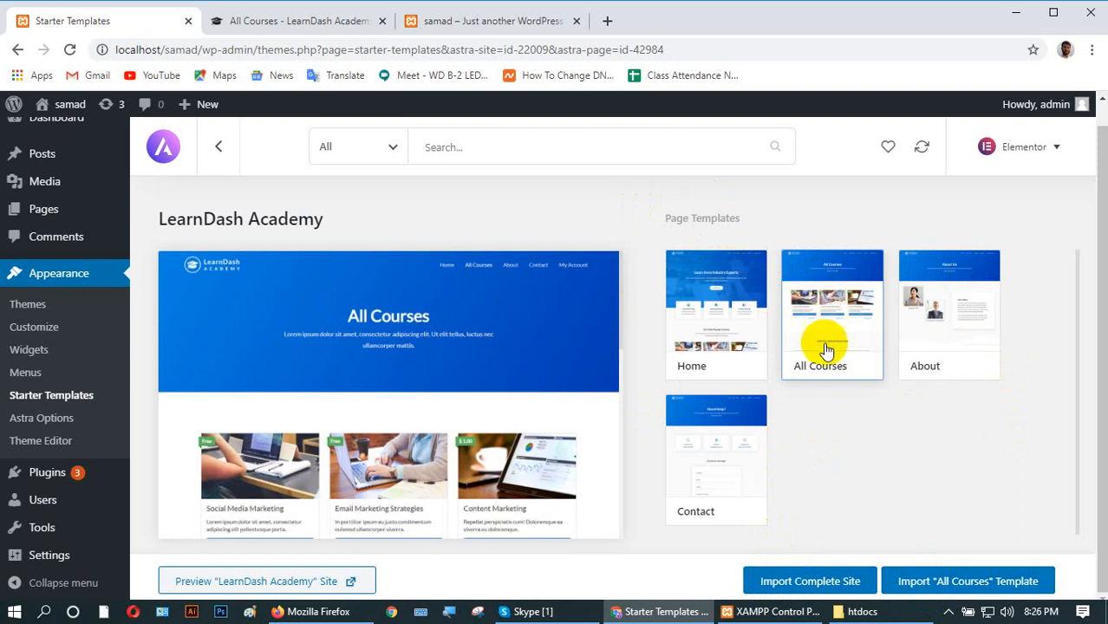
# - Import the All Courses page template from LearnDash Academy without its dynamic content and open the imported page
pyautogui.click(965, 584)
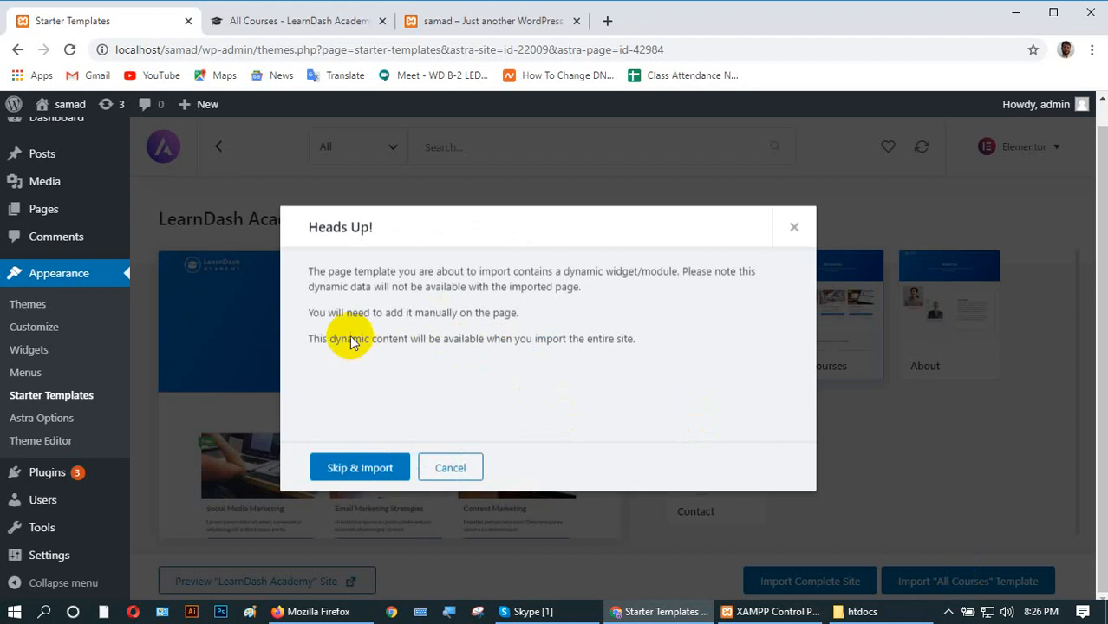
pyautogui.click(349, 472)
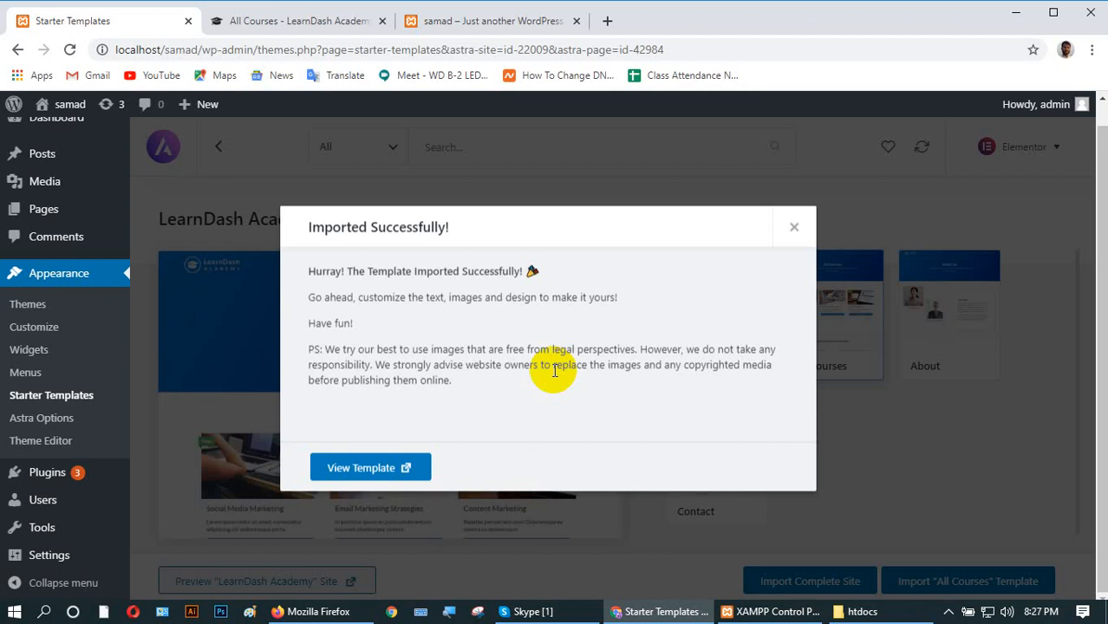
pyautogui.click(362, 482)
pyautogui.click(271, 20)
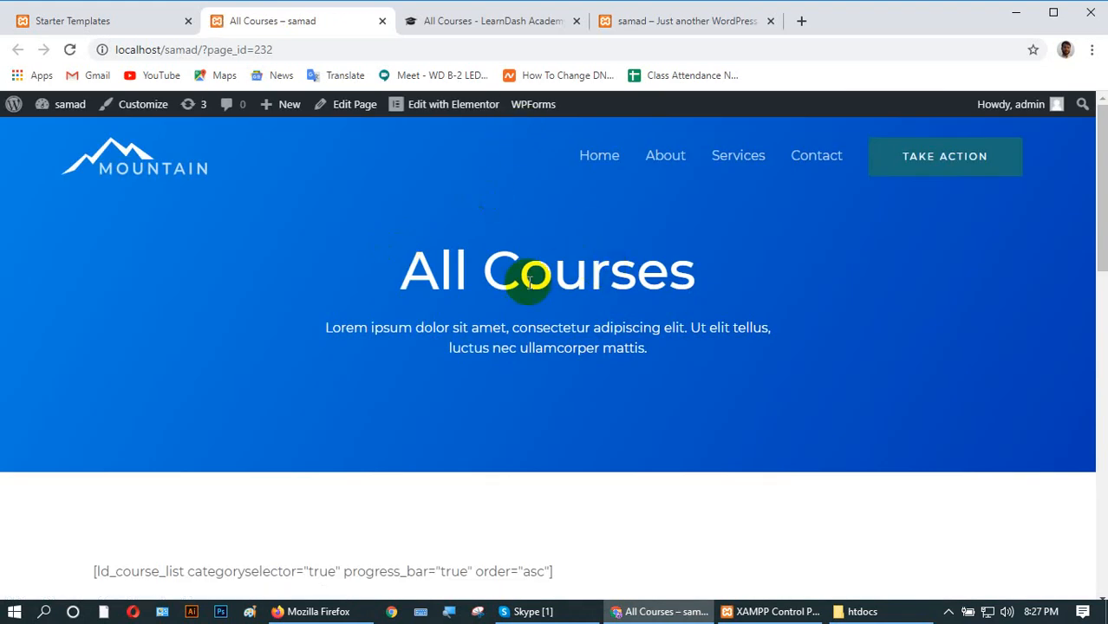
# - Look through the imported All Courses page from header to footer and compare its menu with the live home page
pyautogui.scroll(-4, 515, 330)
pyautogui.scroll(-8, 508, 355)
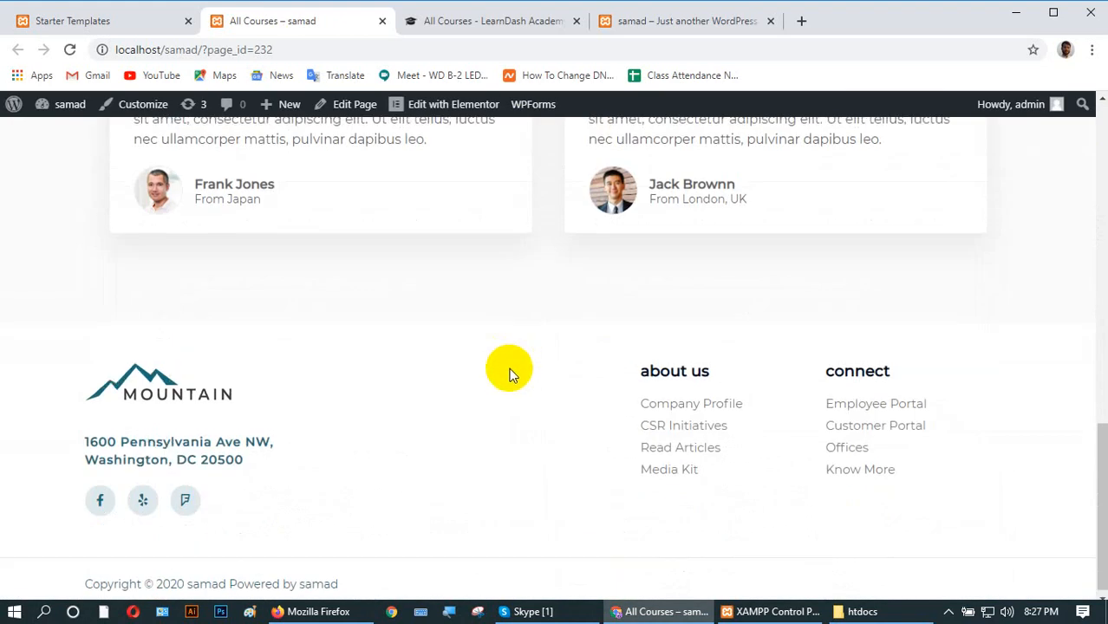
pyautogui.scroll(10, 510, 364)
pyautogui.scroll(2, 510, 375)
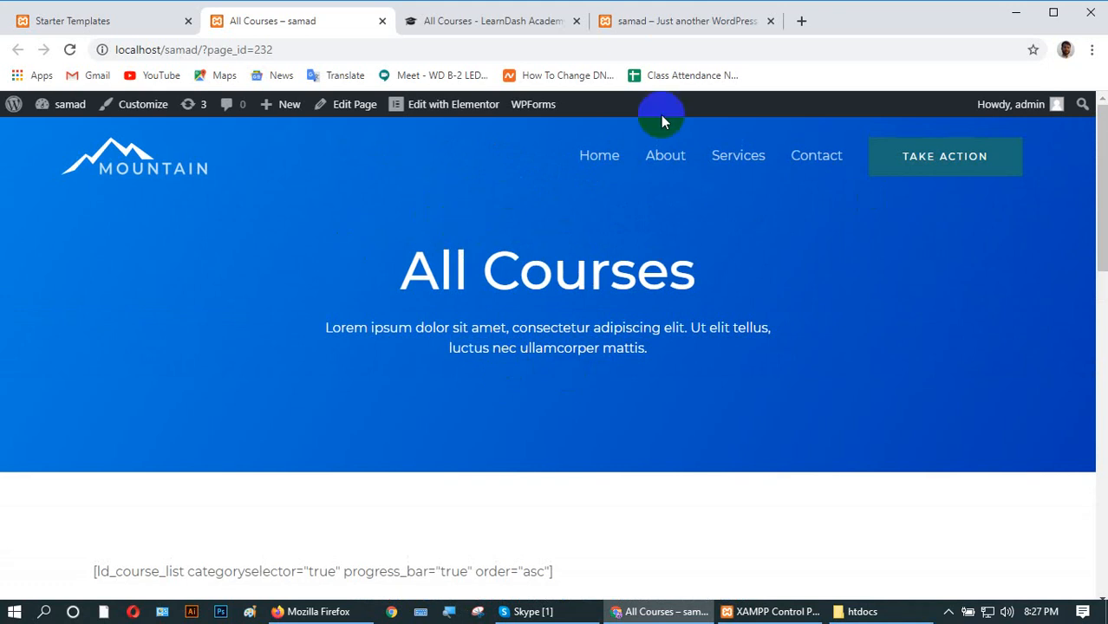
pyautogui.click(657, 21)
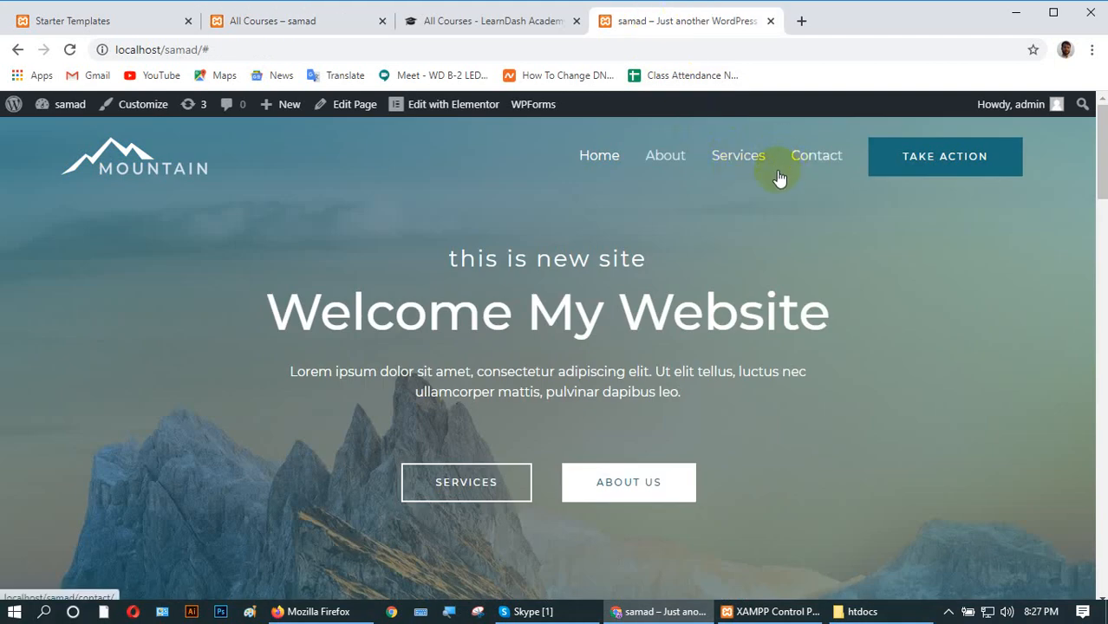
pyautogui.click(280, 22)
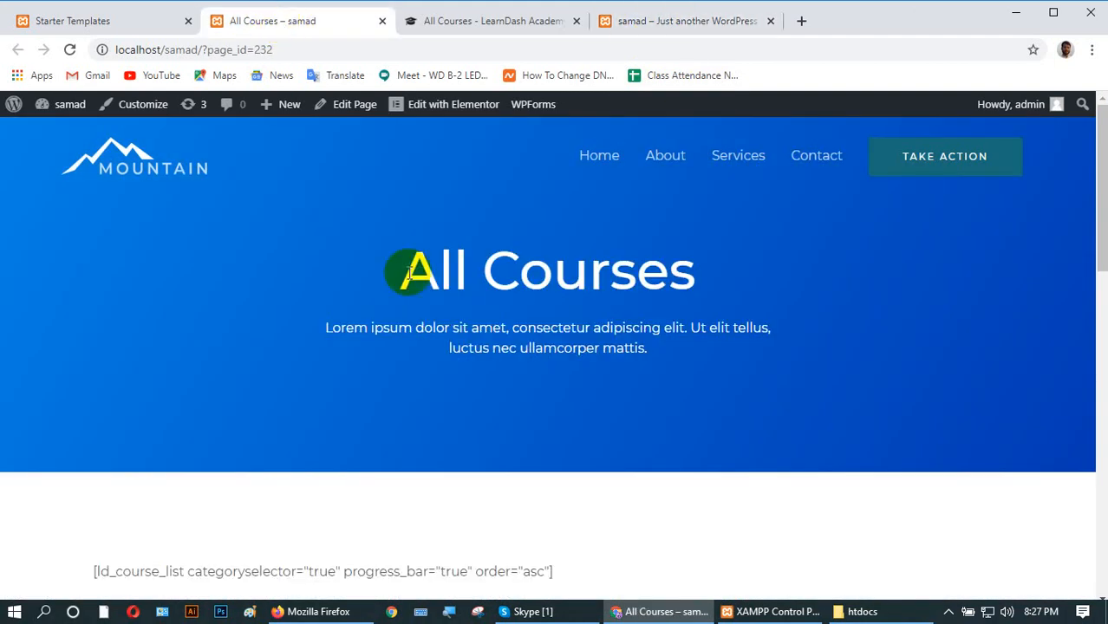
# - Examine the imported page's heading, course list shortcode, student testimonials and footer once more
pyautogui.scroll(-5, 408, 277)
pyautogui.scroll(-5, 413, 291)
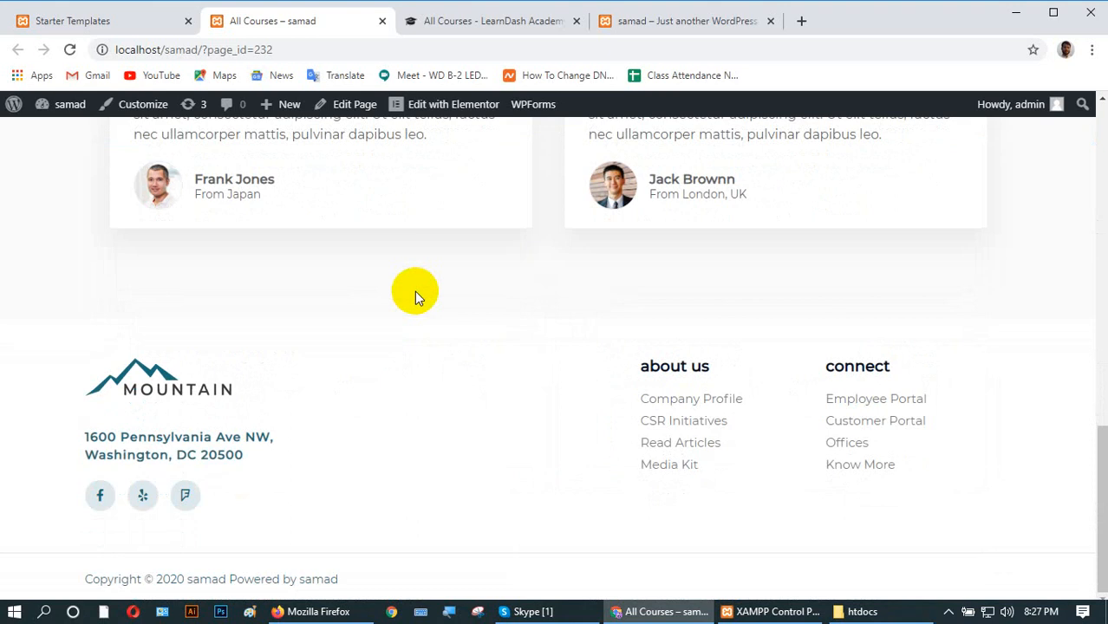
pyautogui.scroll(5, 414, 290)
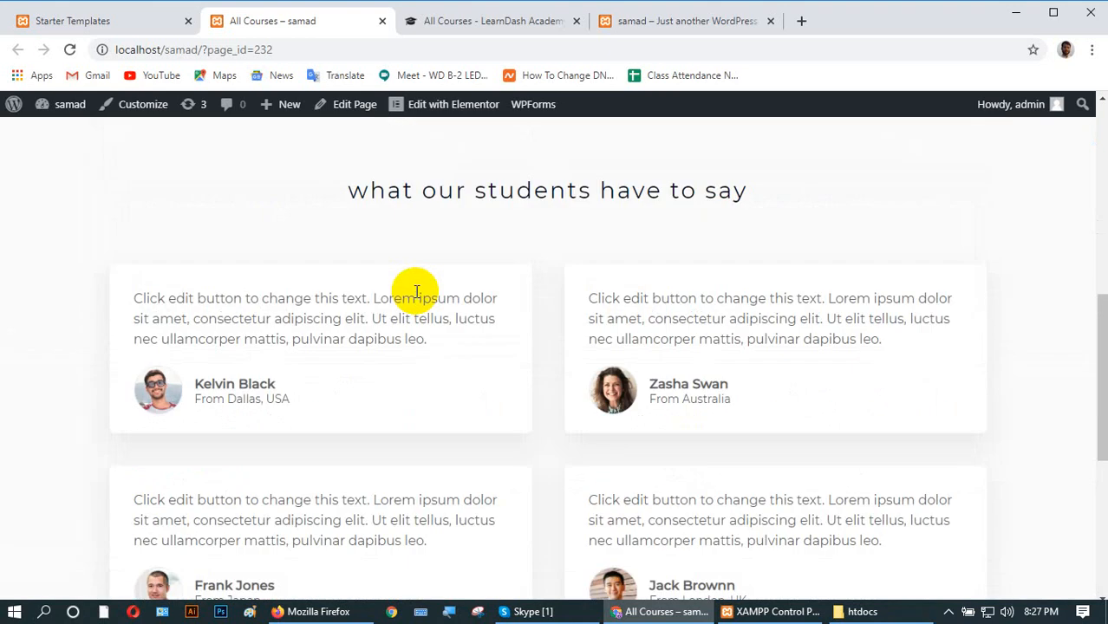
pyautogui.scroll(6, 414, 292)
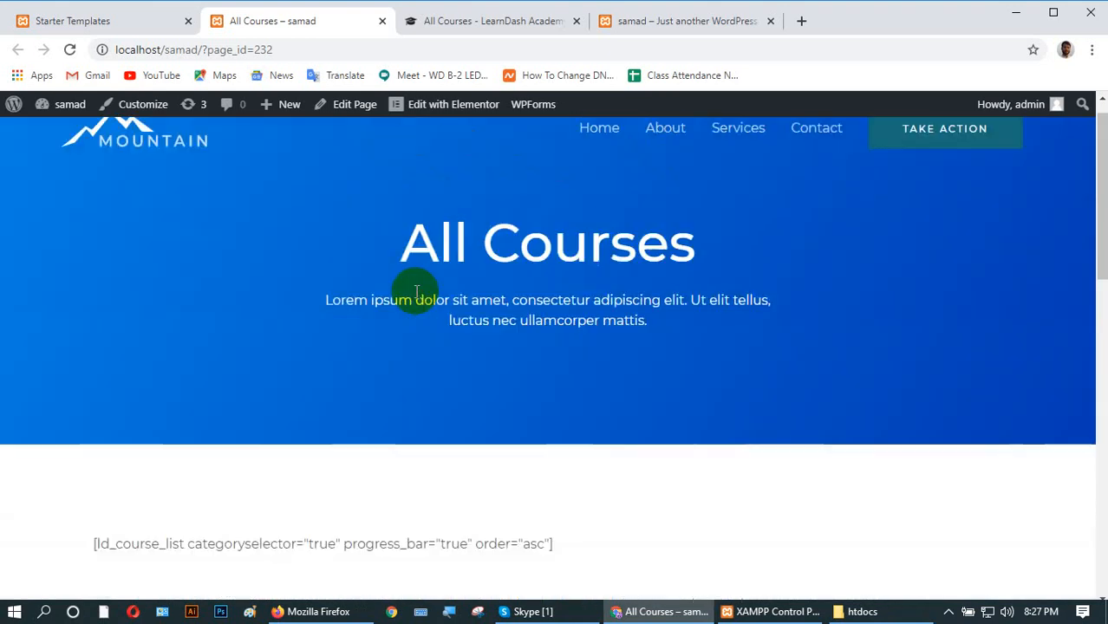
pyautogui.scroll(-4, 413, 292)
pyautogui.scroll(-5, 414, 299)
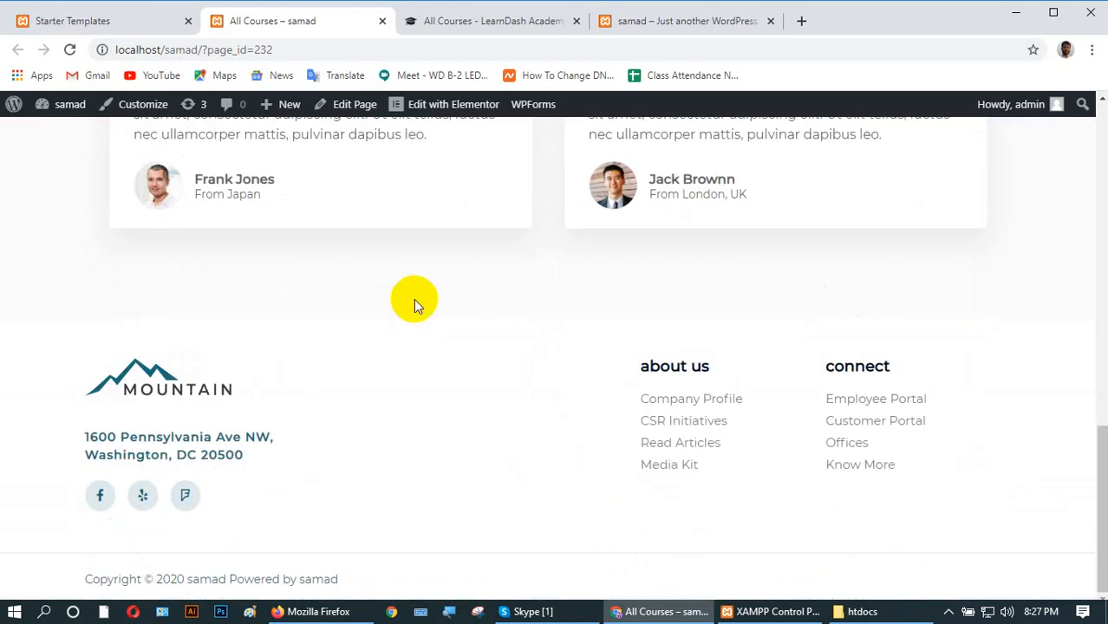
pyautogui.scroll(10, 413, 298)
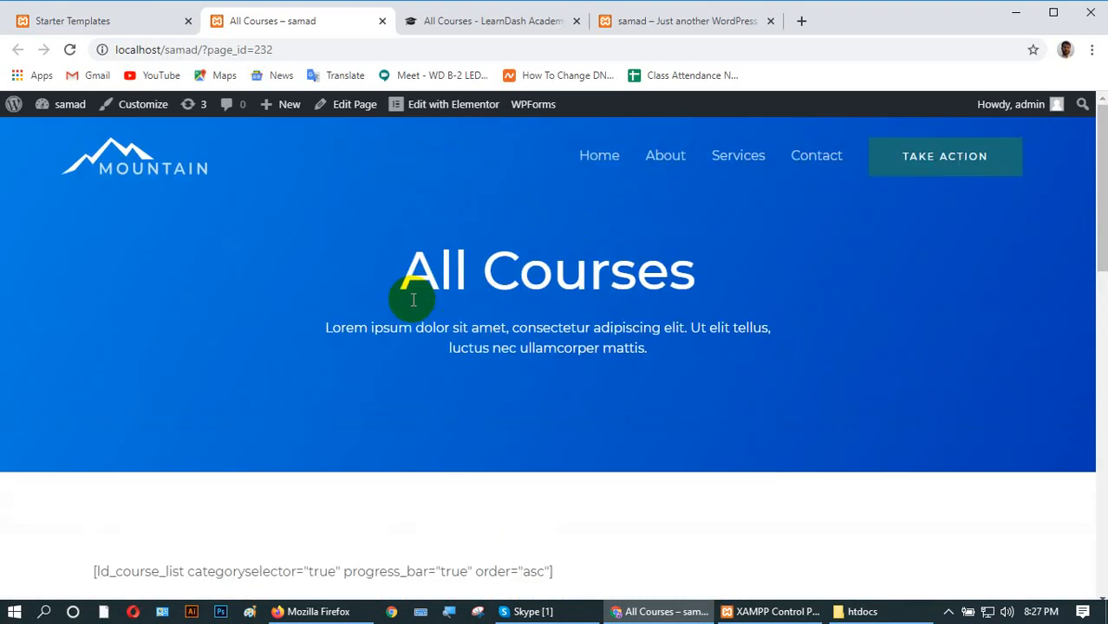
# - Reload the live home page, check its menu for an All Courses entry, and return to the imported page
pyautogui.click(666, 6)
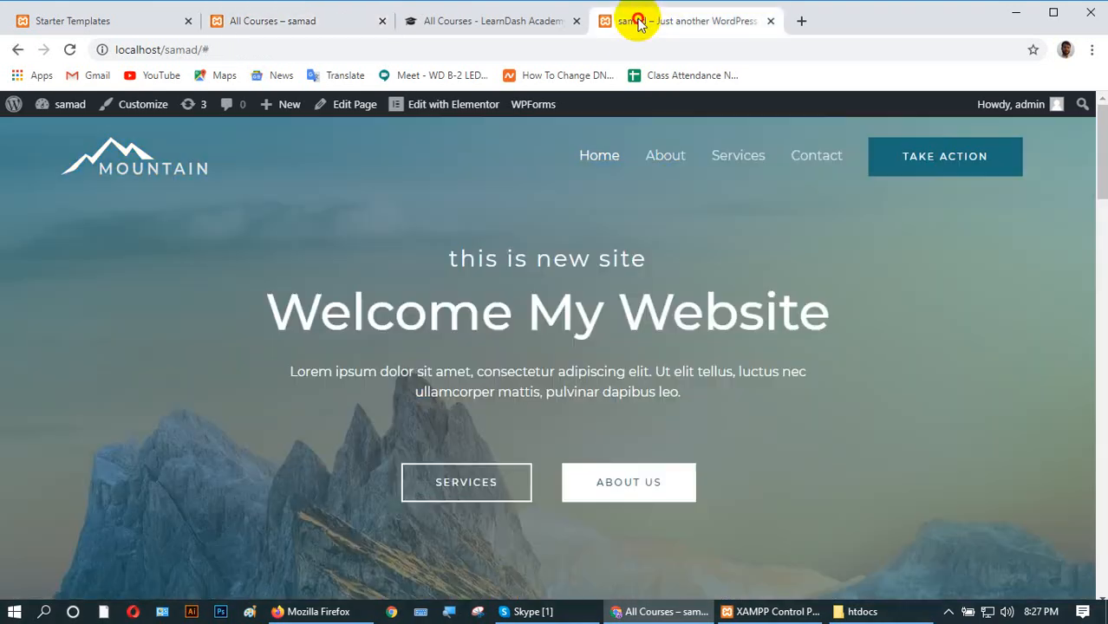
pyautogui.click(69, 49)
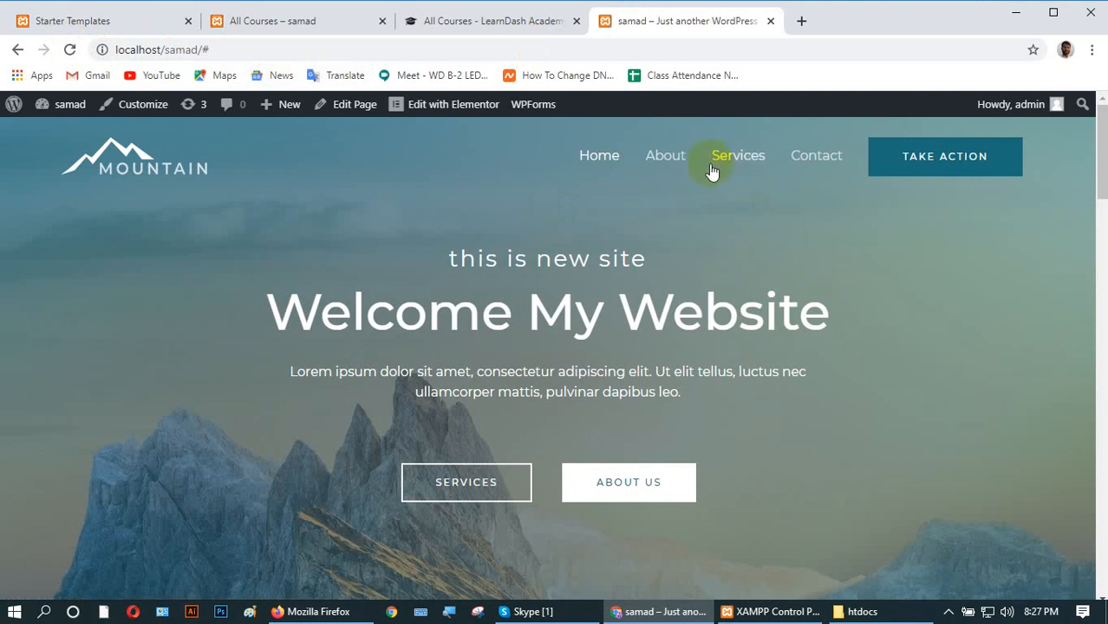
pyautogui.click(272, 21)
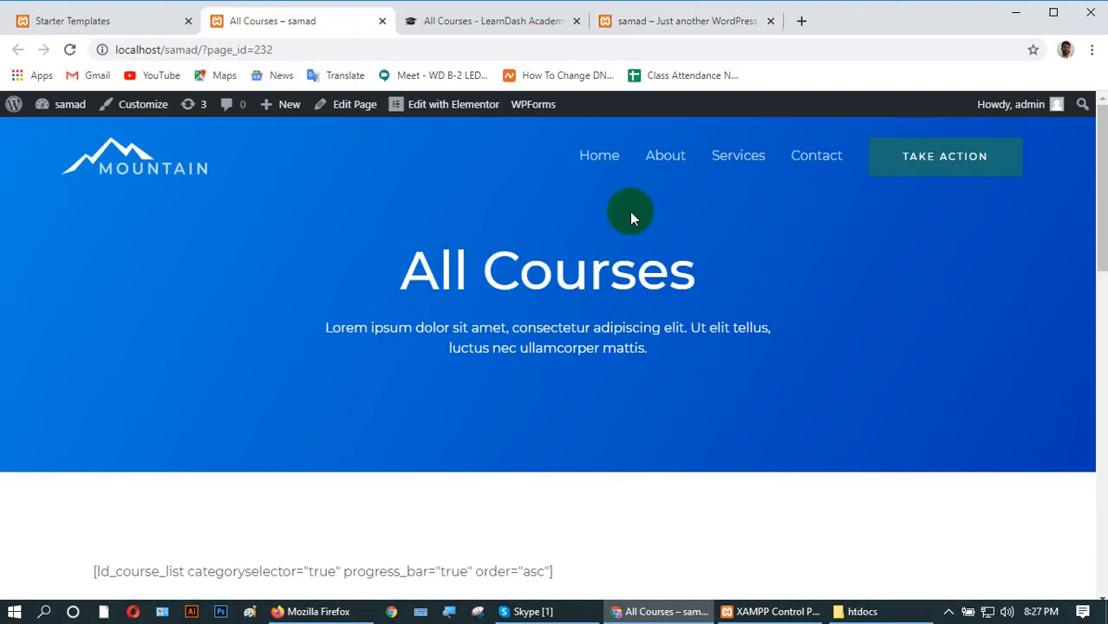
# - Dismiss the import confirmation in Starter Templates, open the list of all site pages and review its entries
pyautogui.click(124, 20)
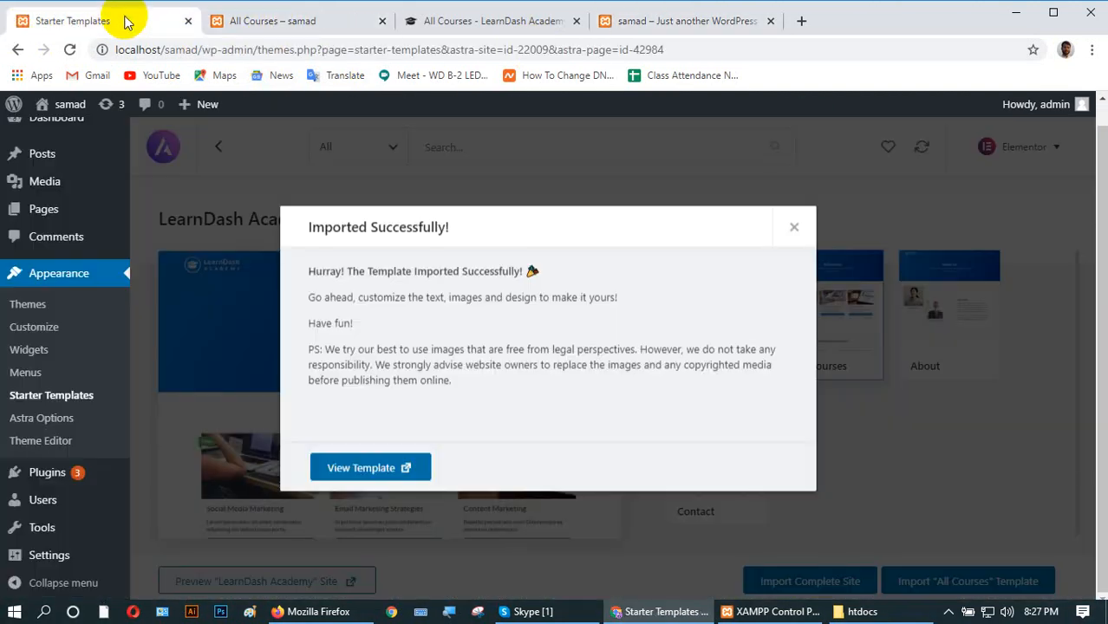
pyautogui.click(794, 227)
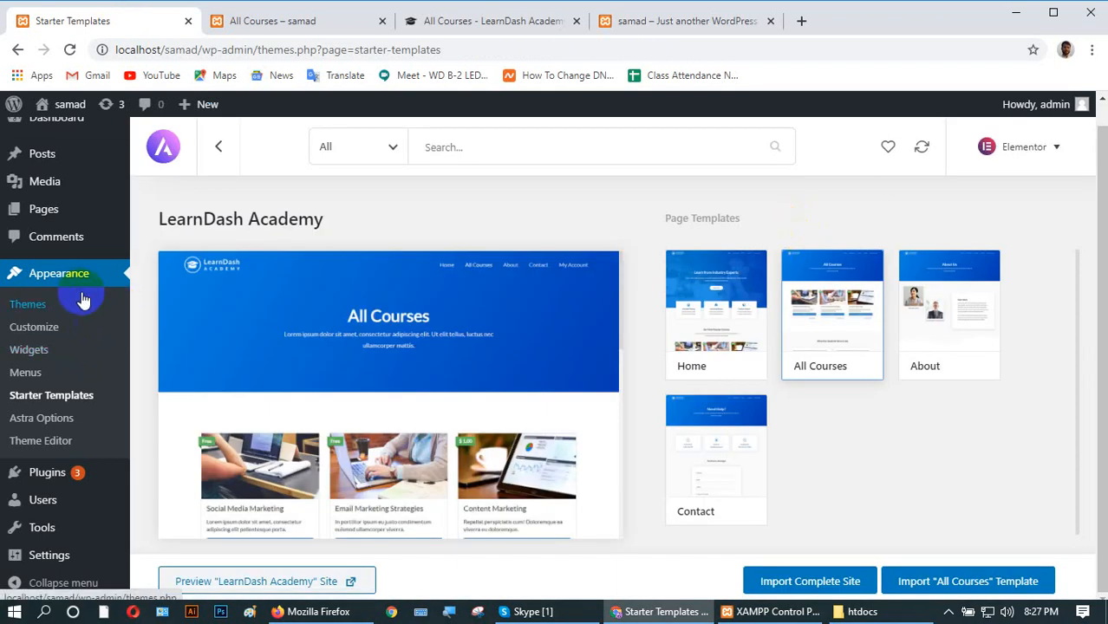
pyautogui.scroll(1, 82, 295)
pyautogui.moveTo(43, 232)
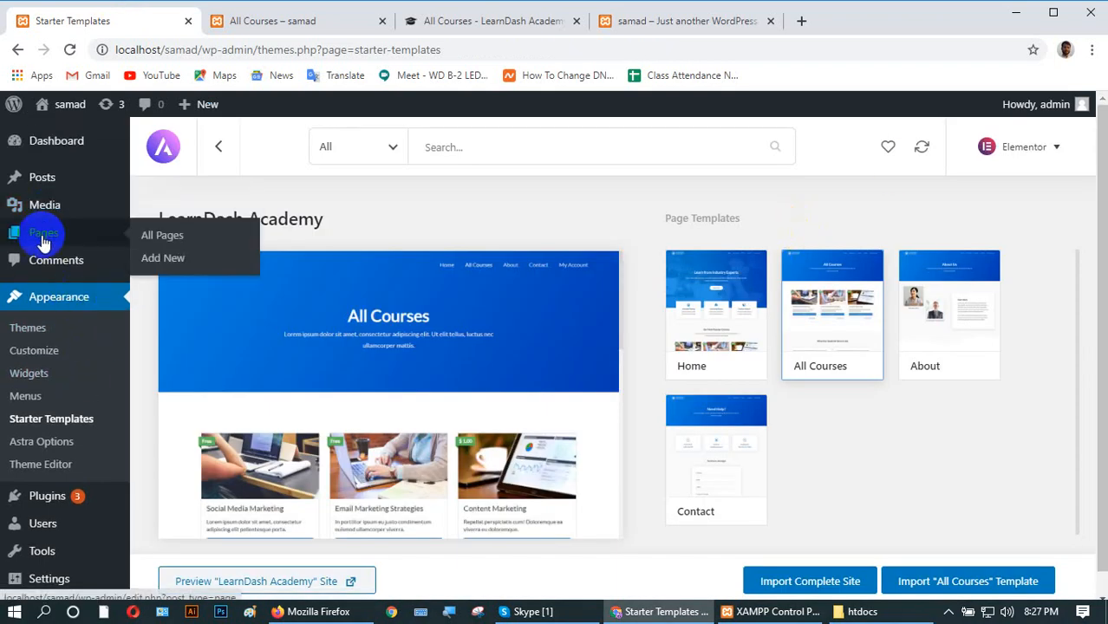
pyautogui.click(166, 236)
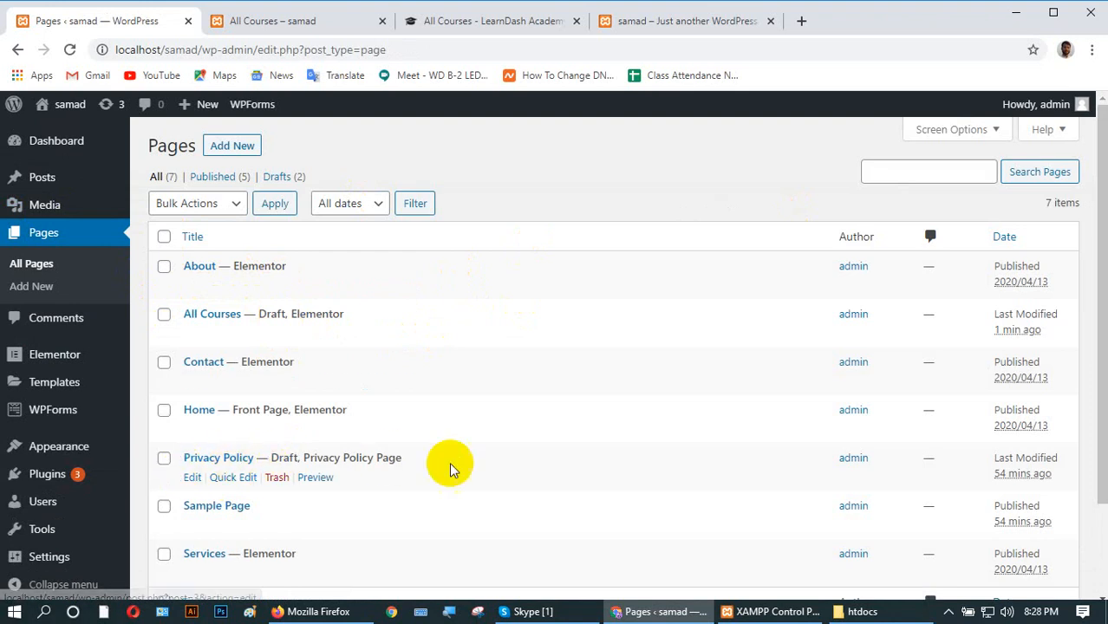
pyautogui.scroll(-2, 442, 470)
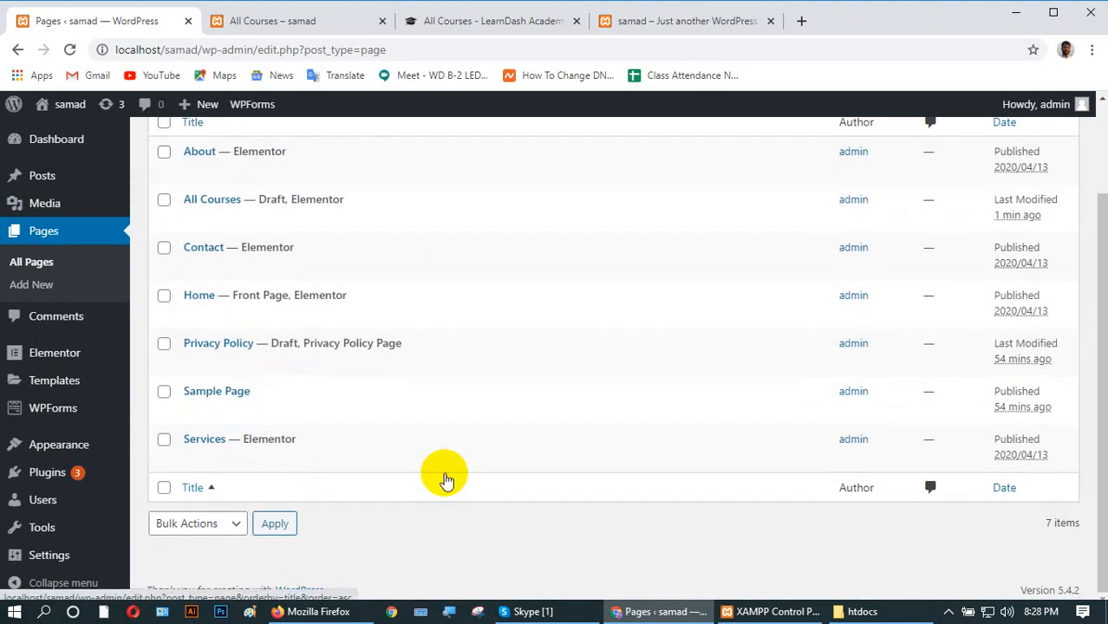
pyautogui.scroll(2, 511, 386)
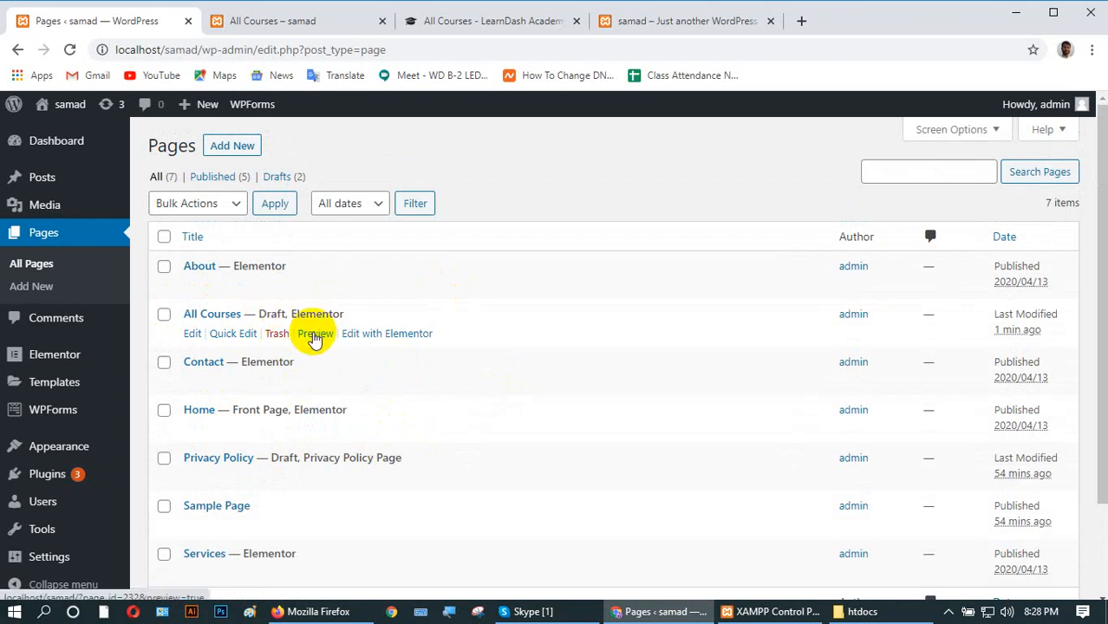
# - Preview the All Courses draft from the pages list and look through the whole page
pyautogui.click(314, 335)
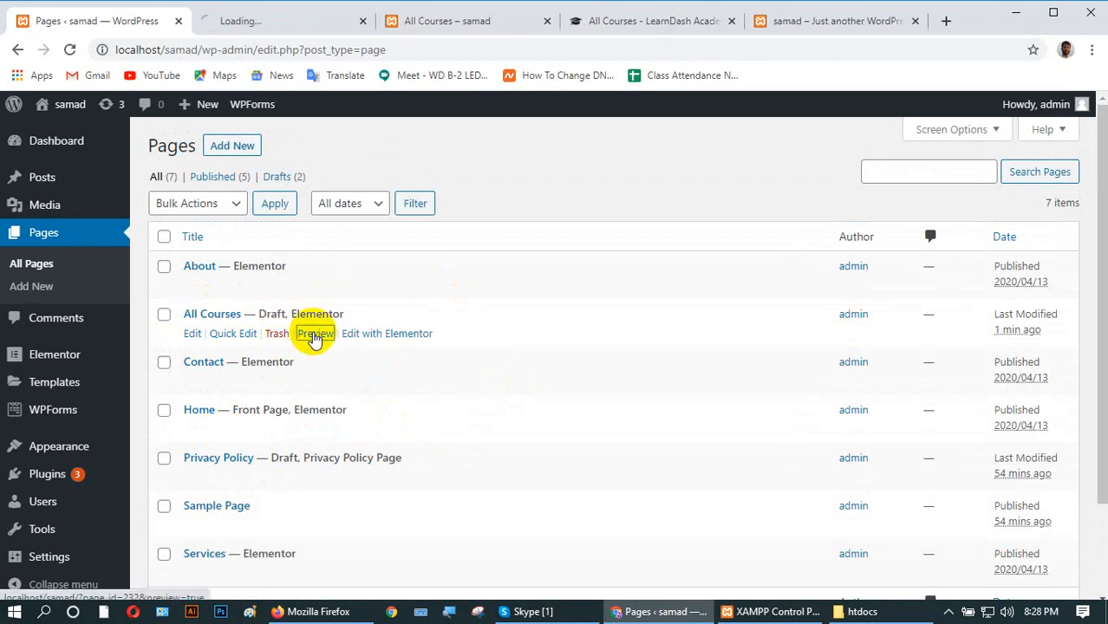
pyautogui.click(234, 19)
pyautogui.scroll(-15, 516, 354)
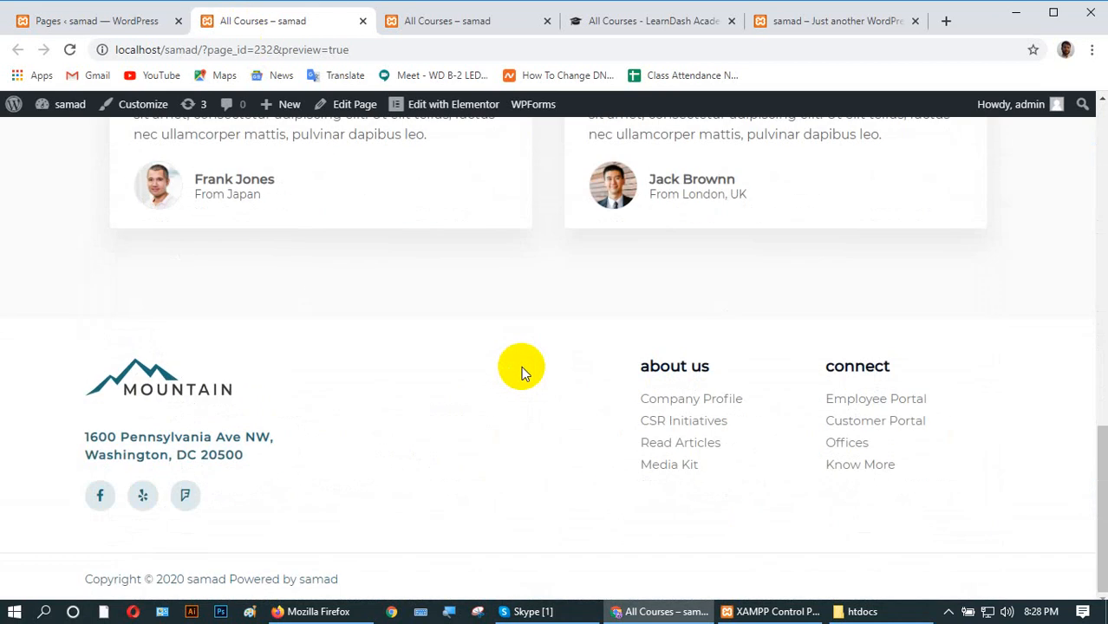
pyautogui.scroll(15, 521, 366)
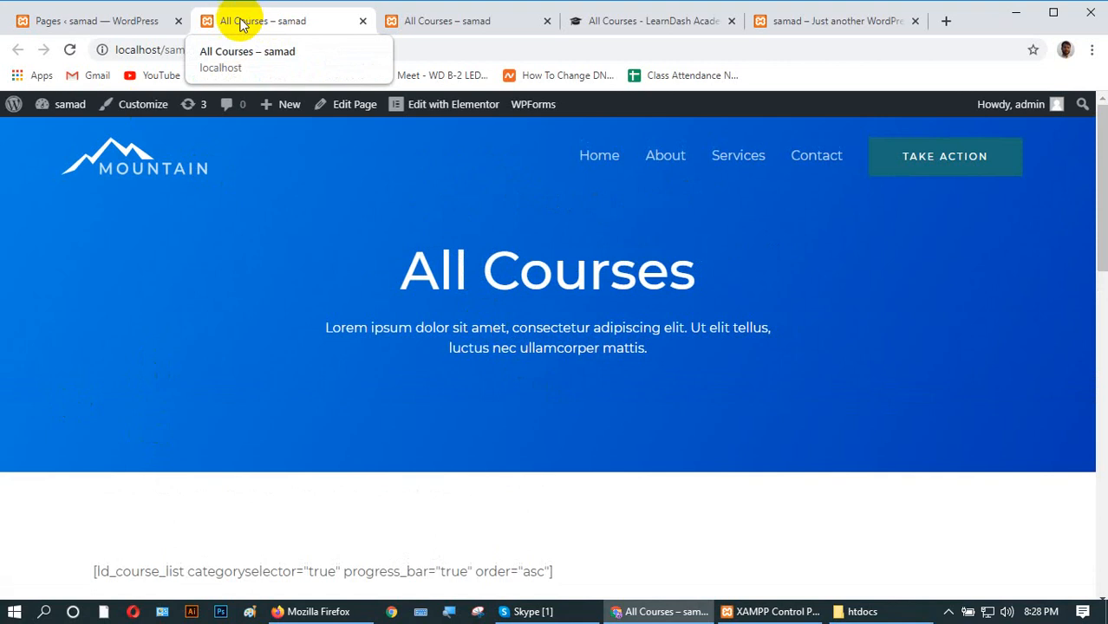
# - Open the All Courses draft in the page editor and publish it with public visibility
pyautogui.click(102, 21)
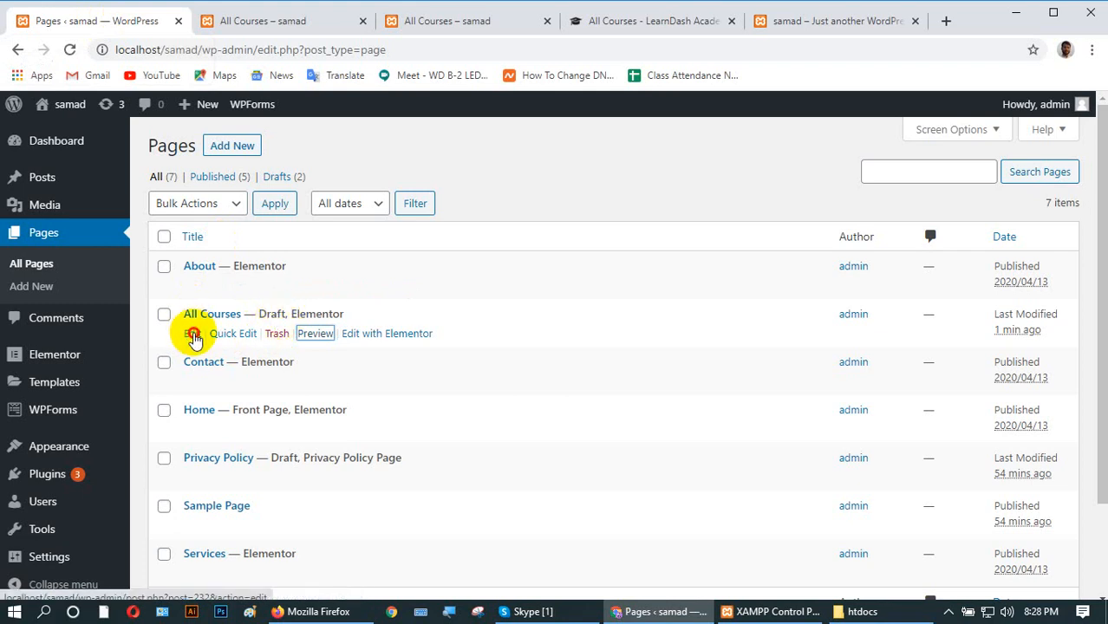
pyautogui.click(192, 334)
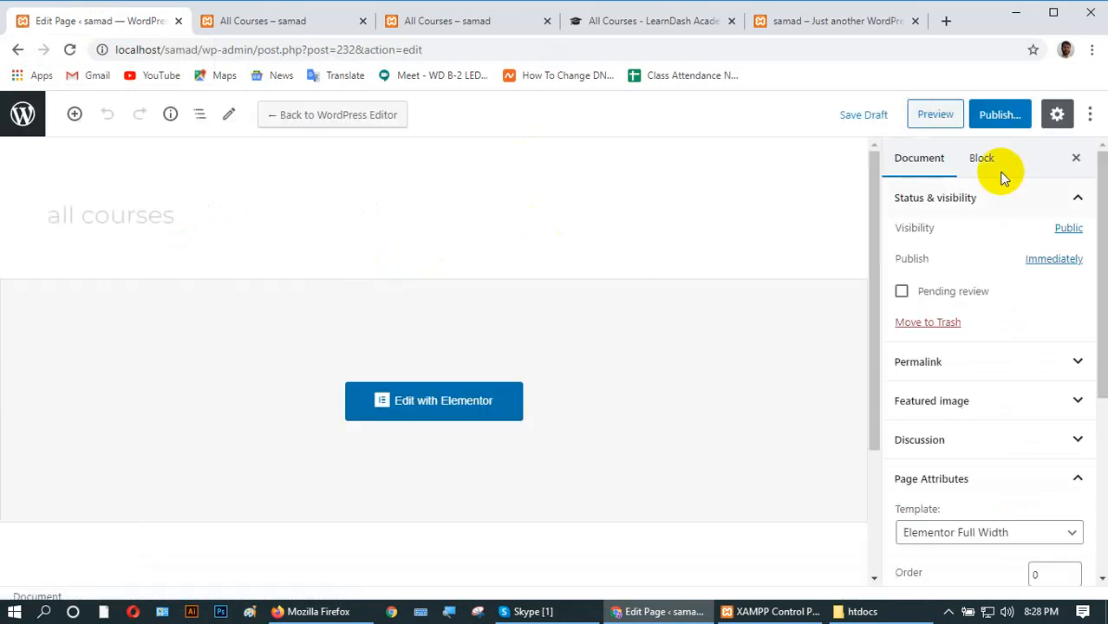
pyautogui.click(997, 114)
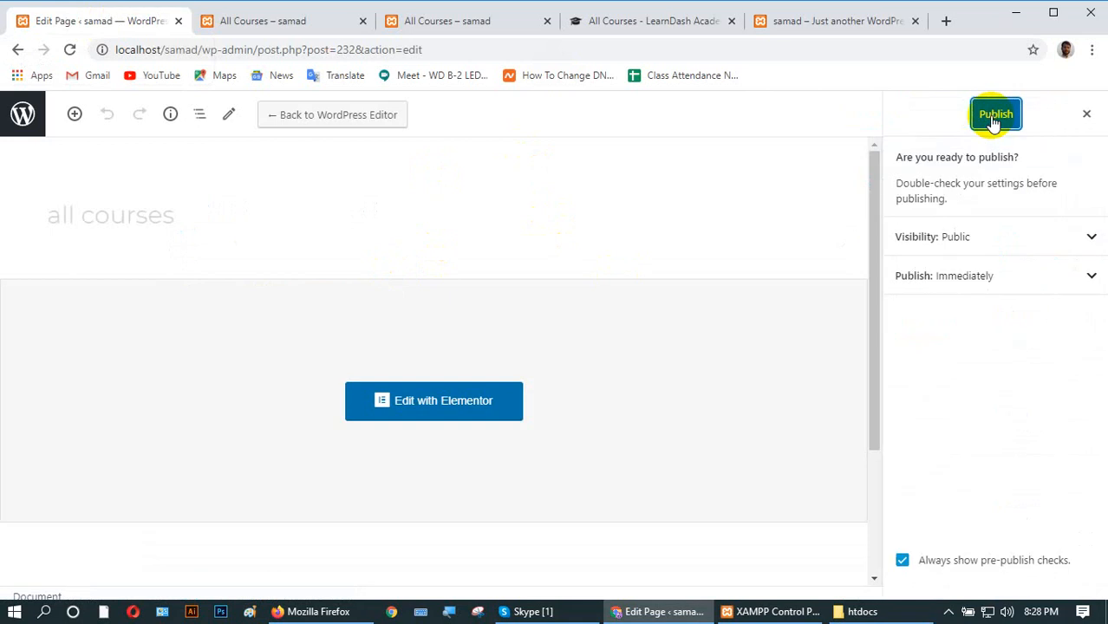
pyautogui.click(995, 114)
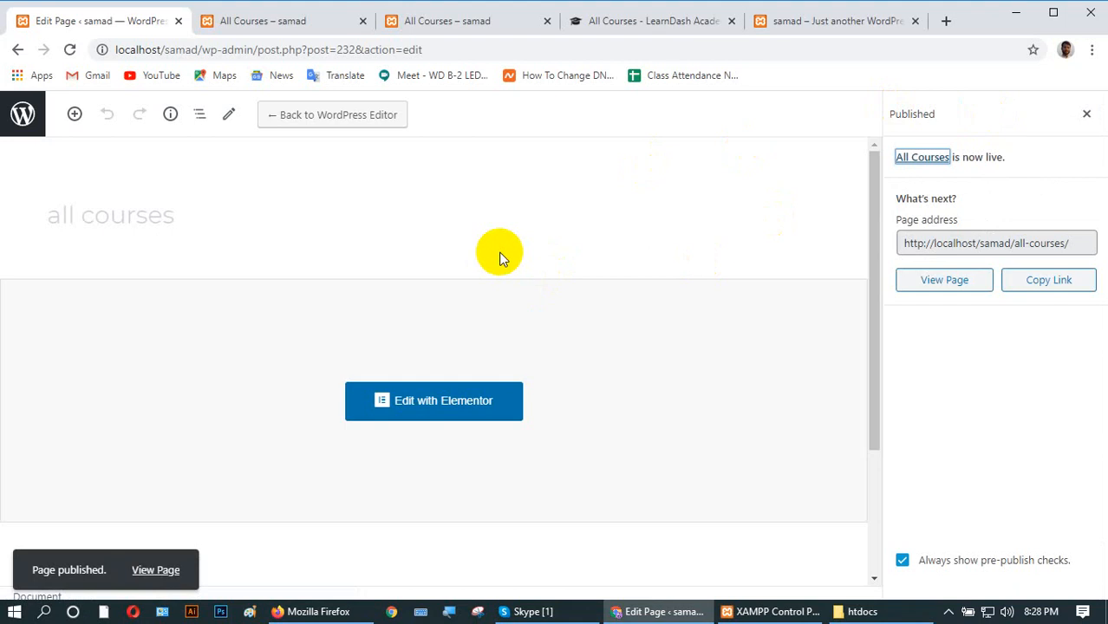
# - Reload the live home page to check its menu for the published page, and return to the page editor
pyautogui.click(837, 22)
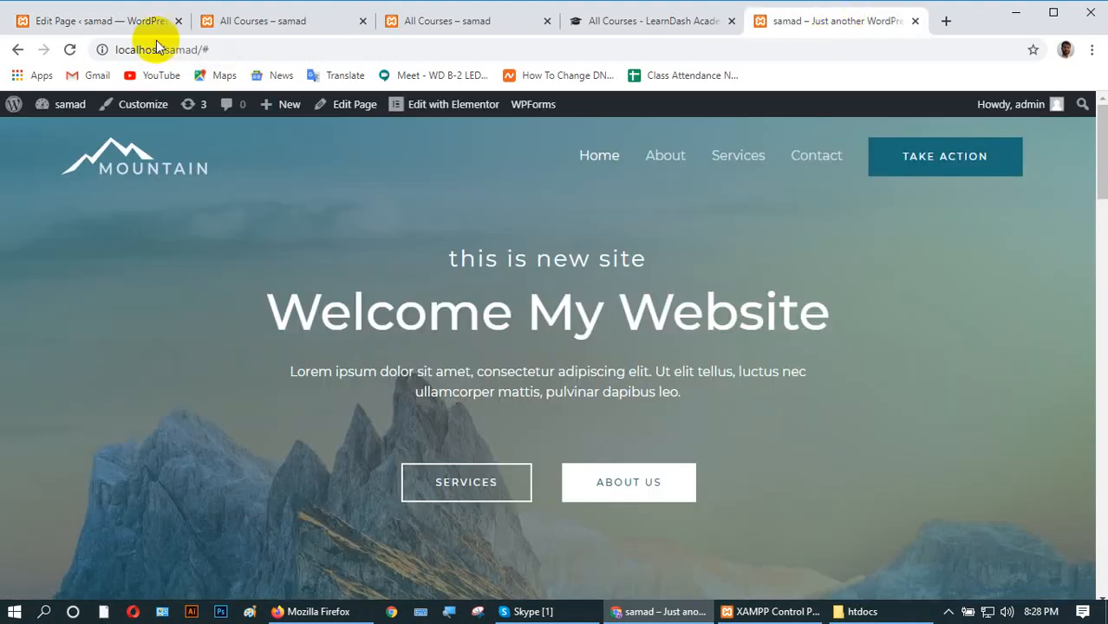
pyautogui.click(69, 50)
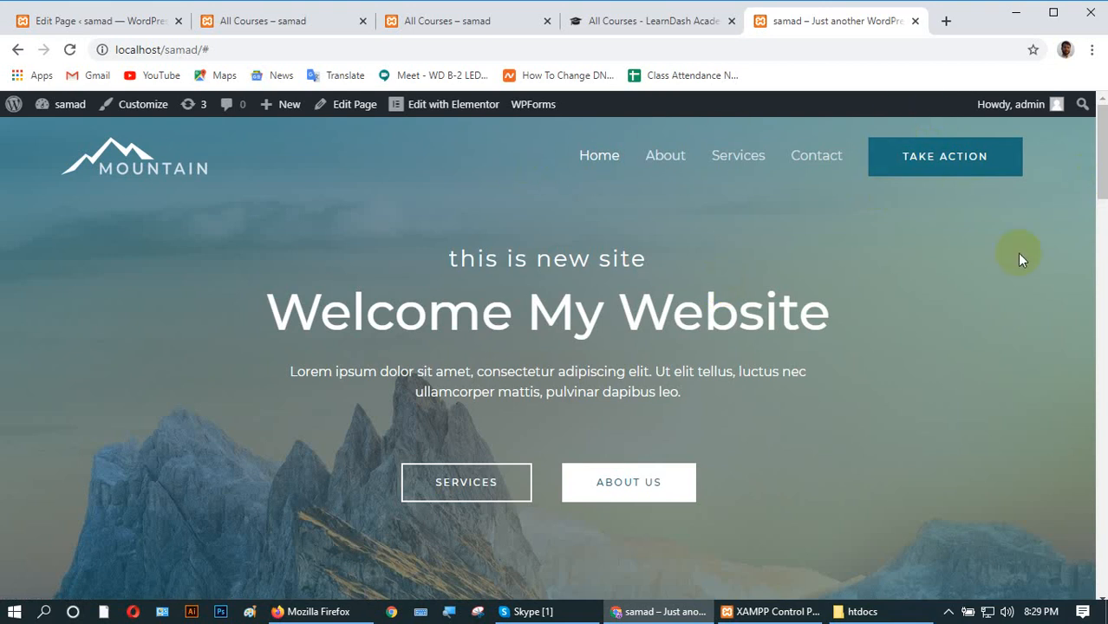
pyautogui.click(75, 21)
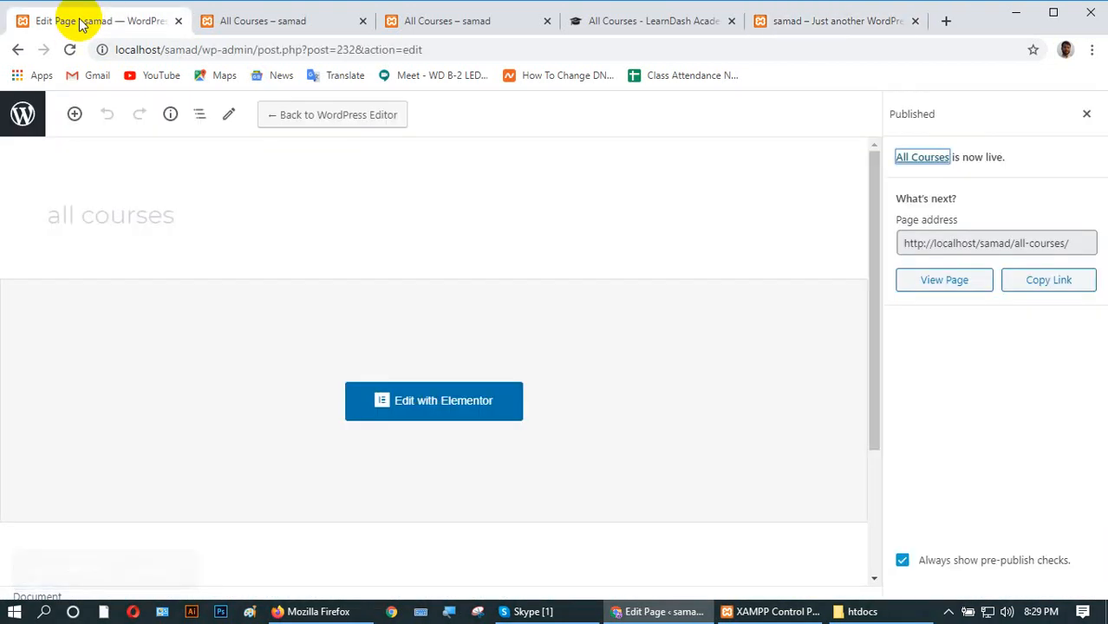
# - Add the All Courses page to the Navigation menu, save the menu, and reload the live home page to check it
pyautogui.click(16, 52)
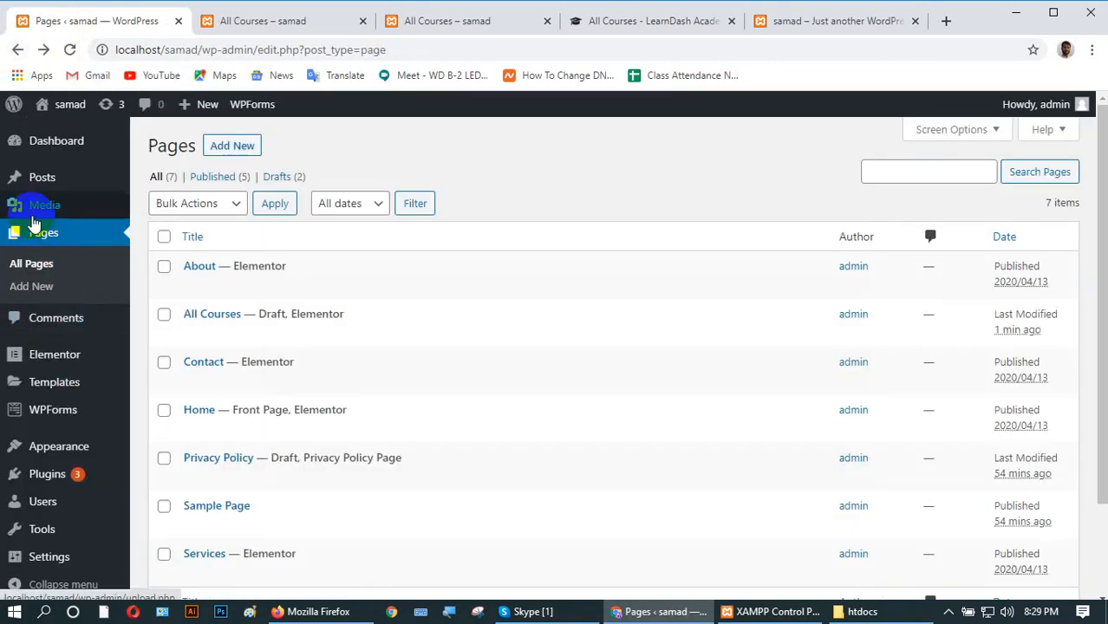
pyautogui.moveTo(36, 205)
pyautogui.moveTo(74, 448)
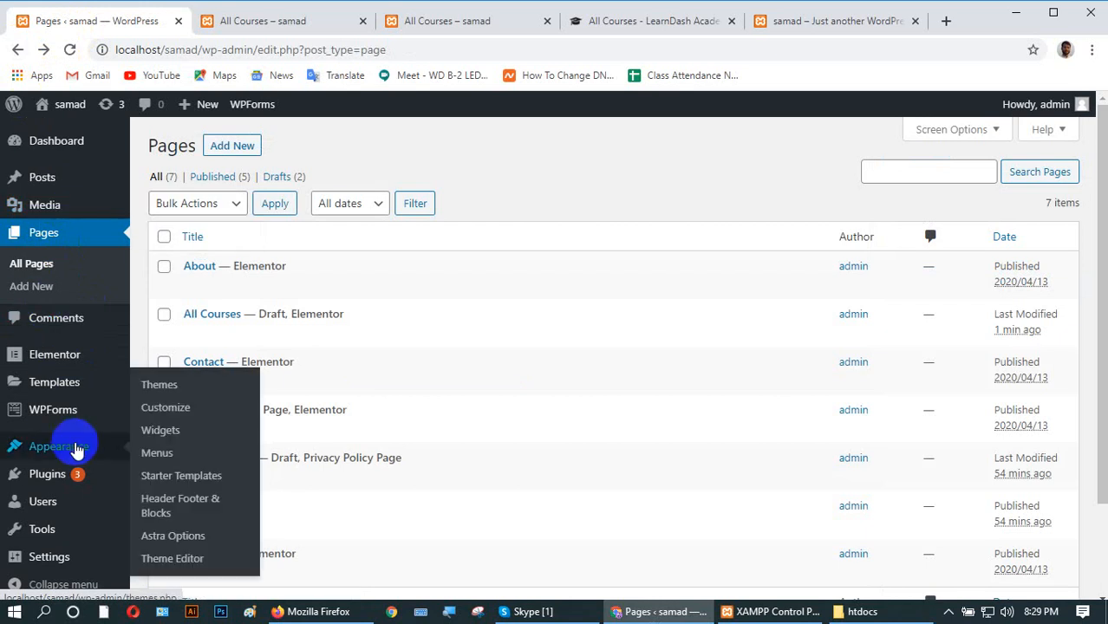
pyautogui.click(170, 459)
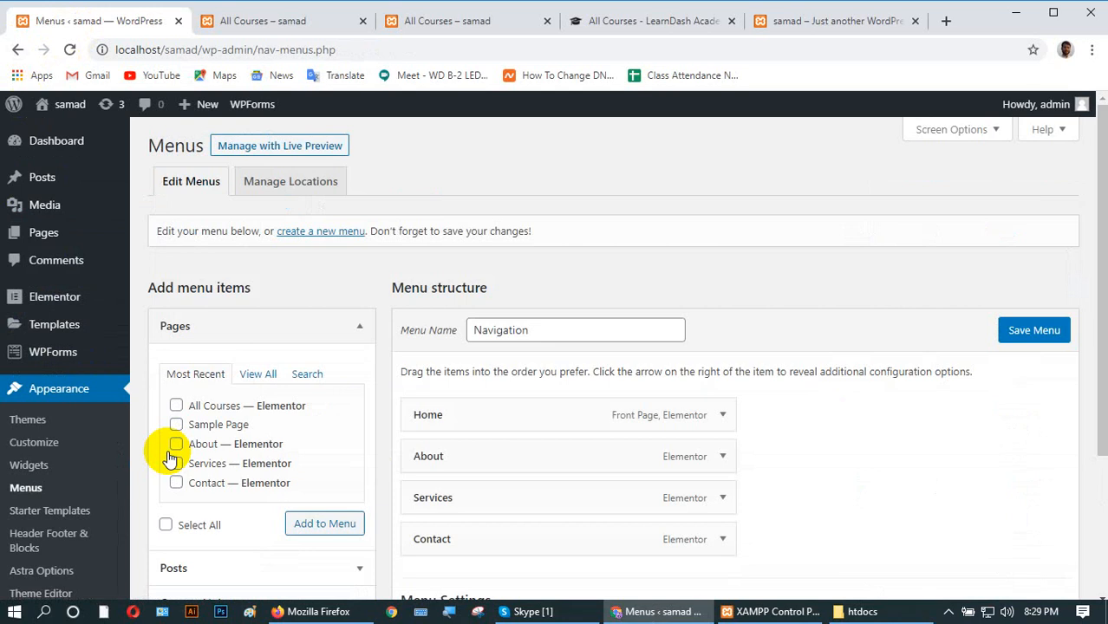
pyautogui.scroll(-2, 251, 394)
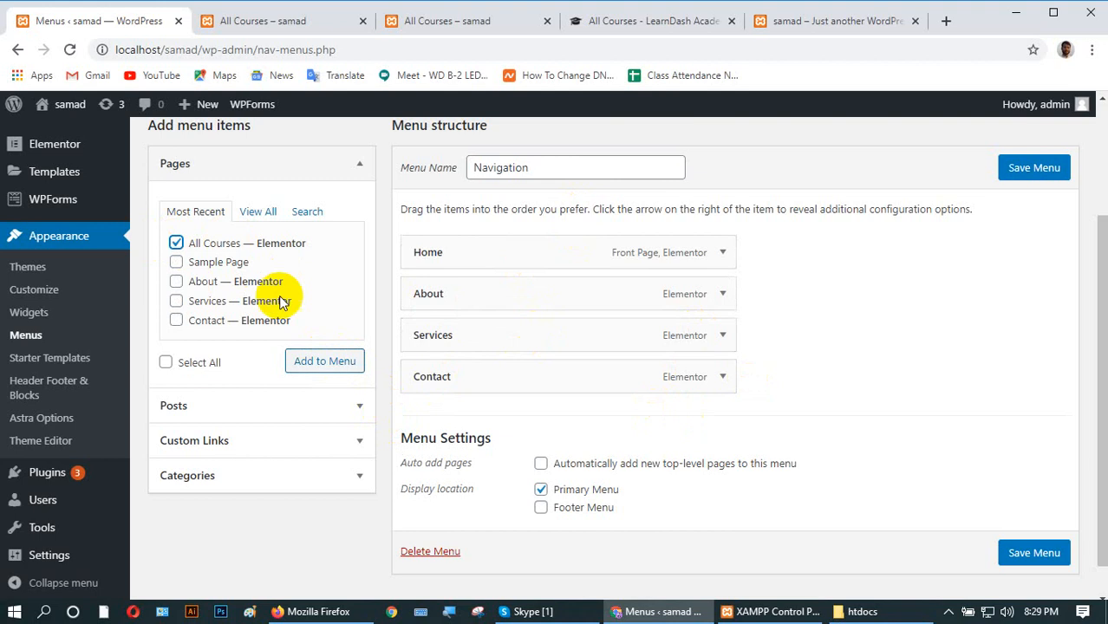
pyautogui.click(320, 364)
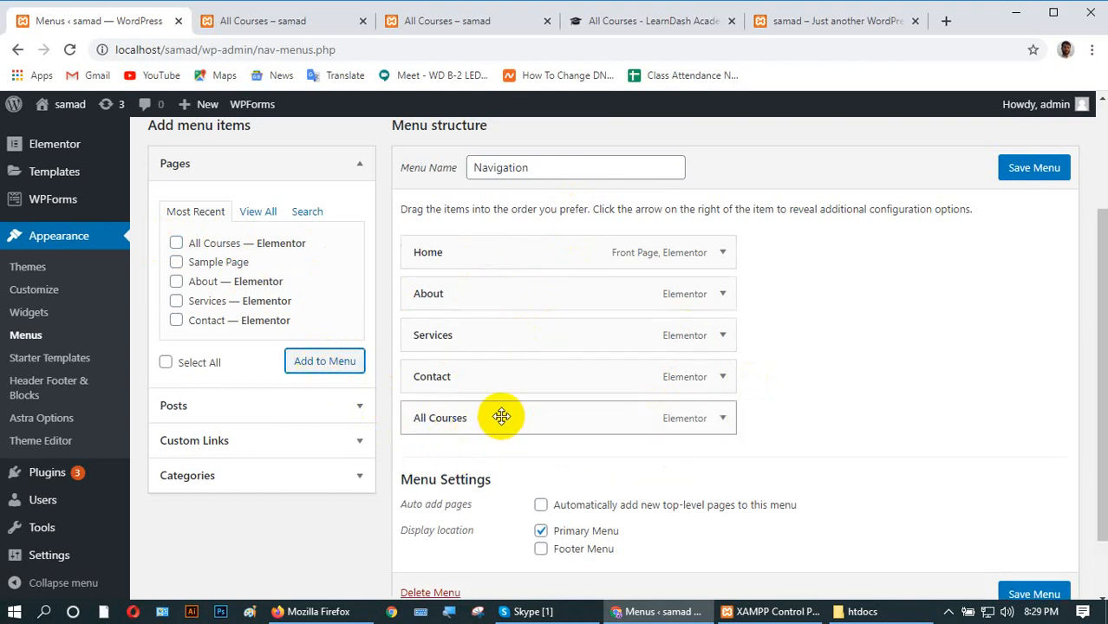
pyautogui.click(1022, 169)
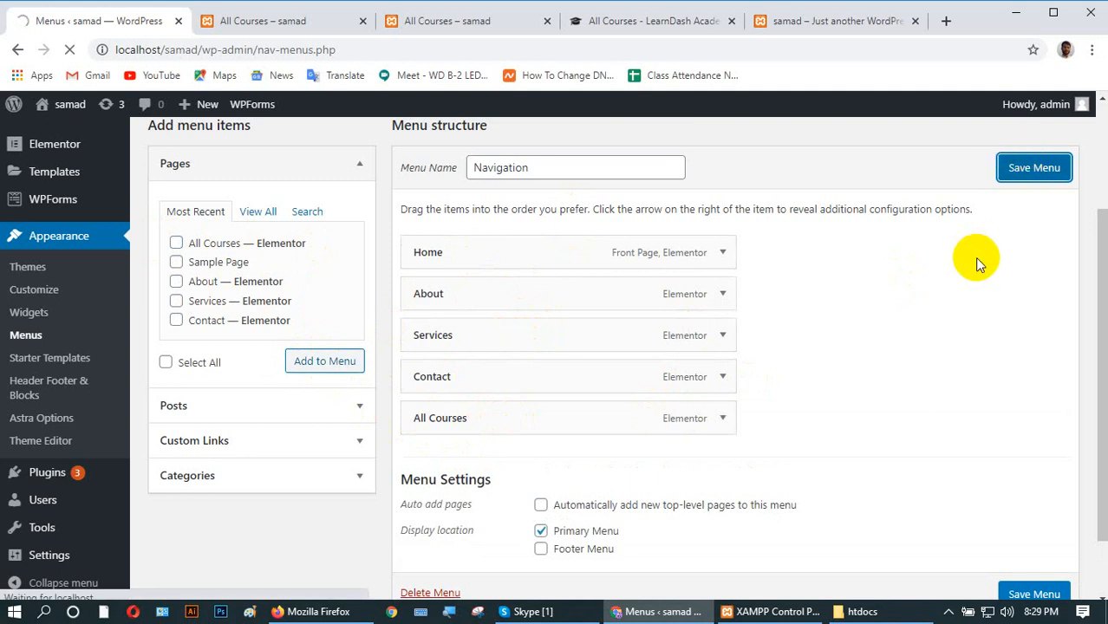
pyautogui.click(780, 21)
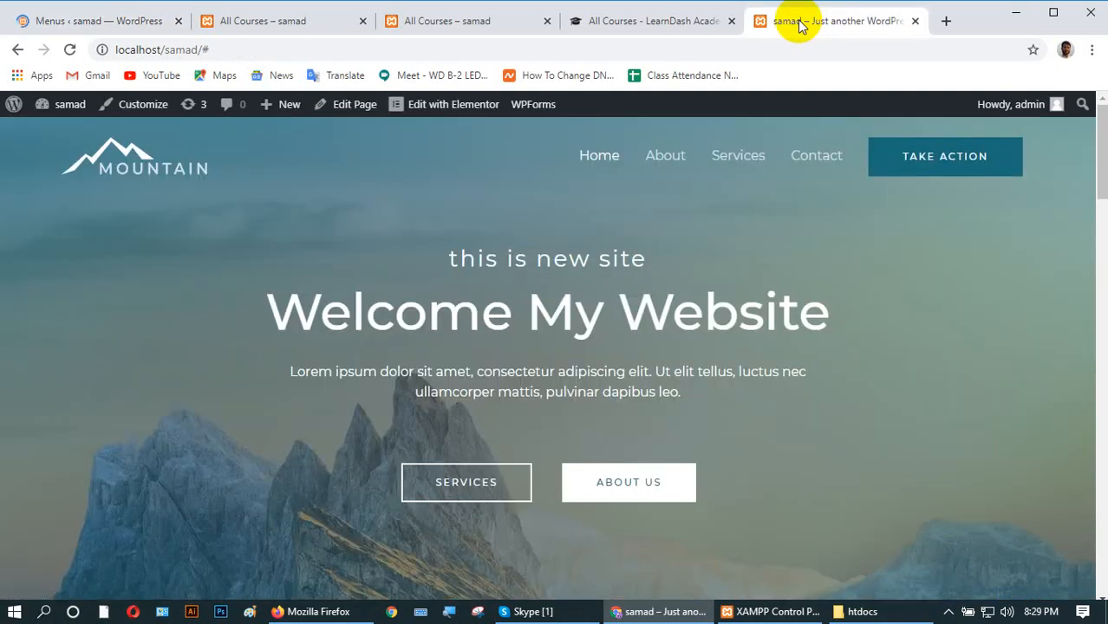
pyautogui.click(71, 50)
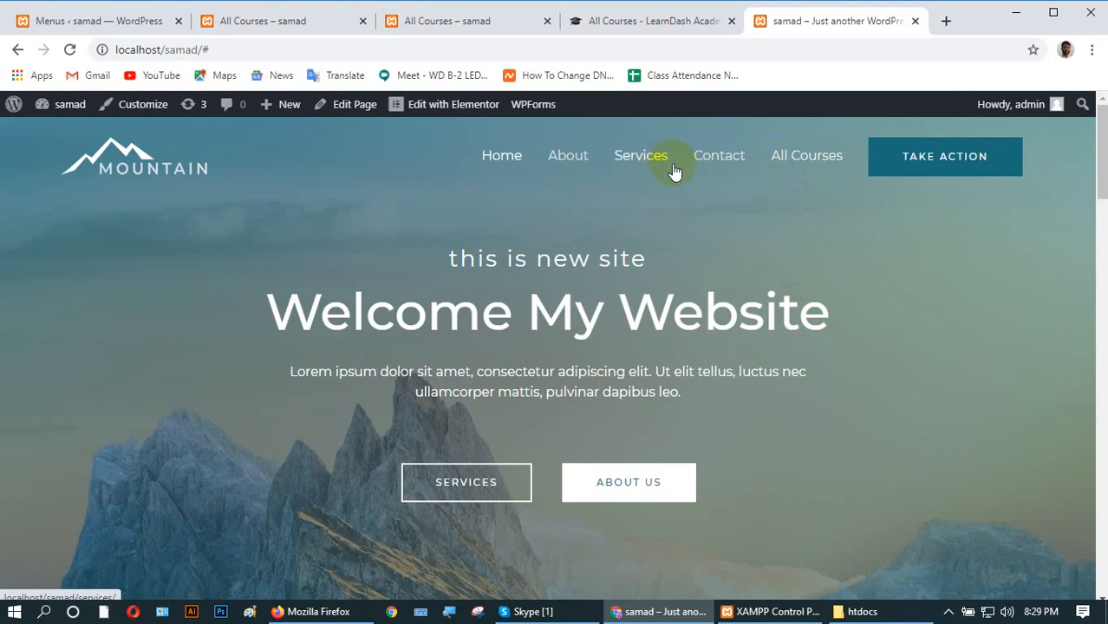
# - Move All Courses above Contact in the Navigation menu, save it, and reload the live home page
pyautogui.click(87, 23)
pyautogui.scroll(-4, 698, 529)
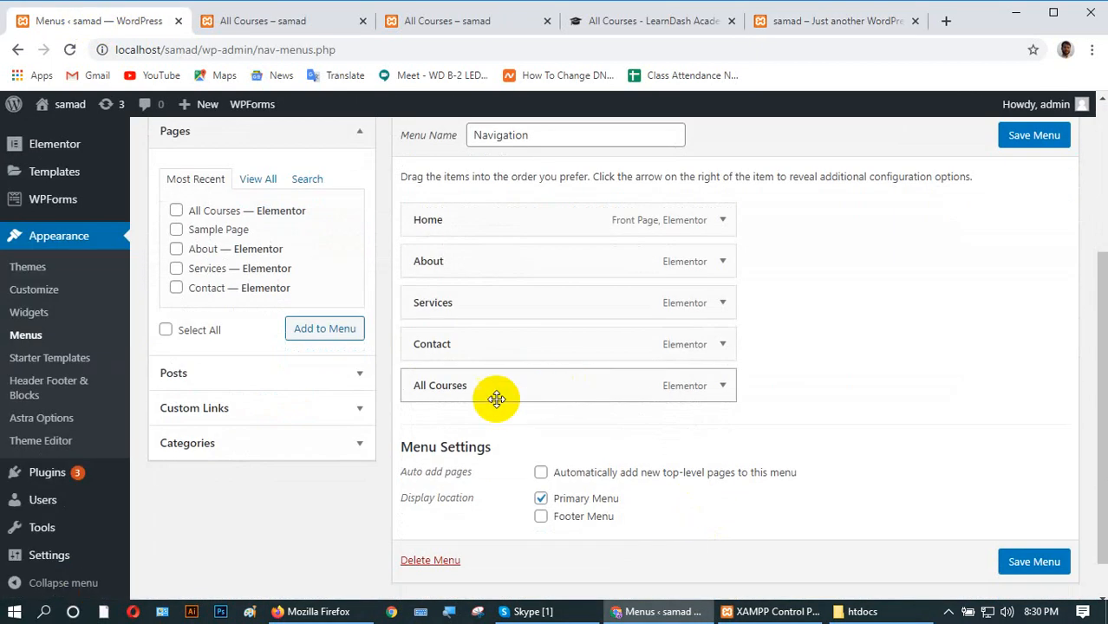
pyautogui.moveTo(461, 389); pyautogui.dragTo(460, 345)
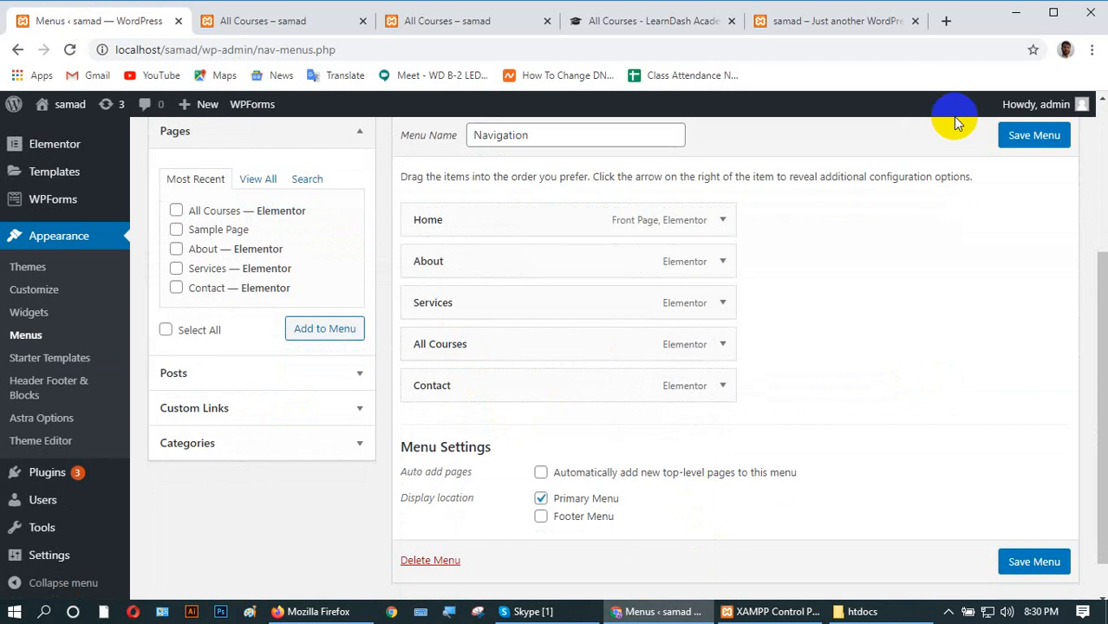
pyautogui.click(1034, 139)
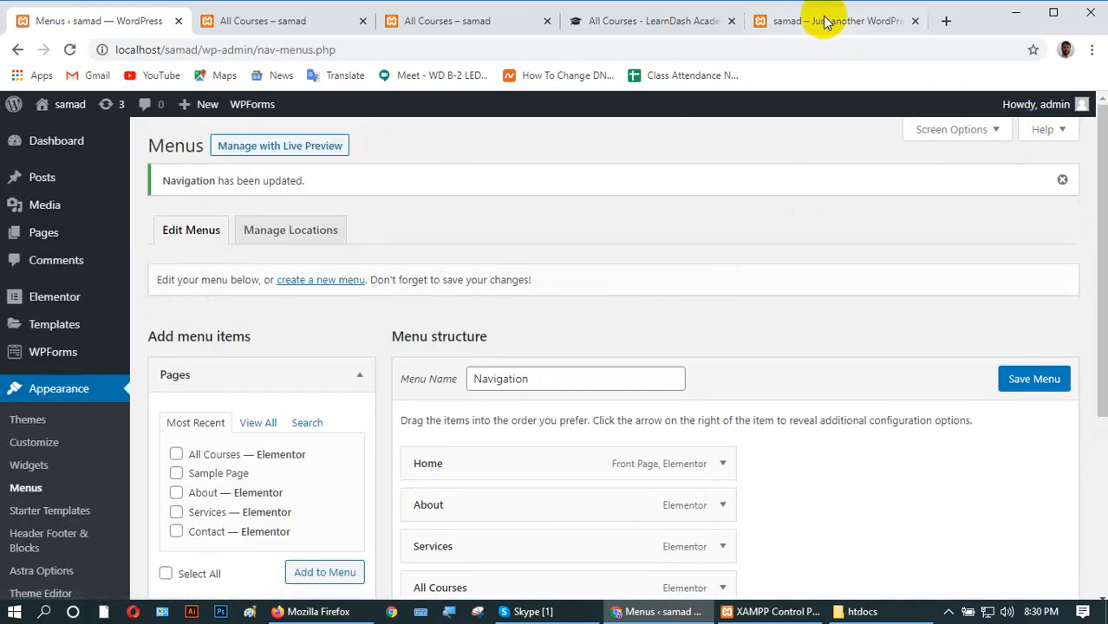
pyautogui.click(806, 21)
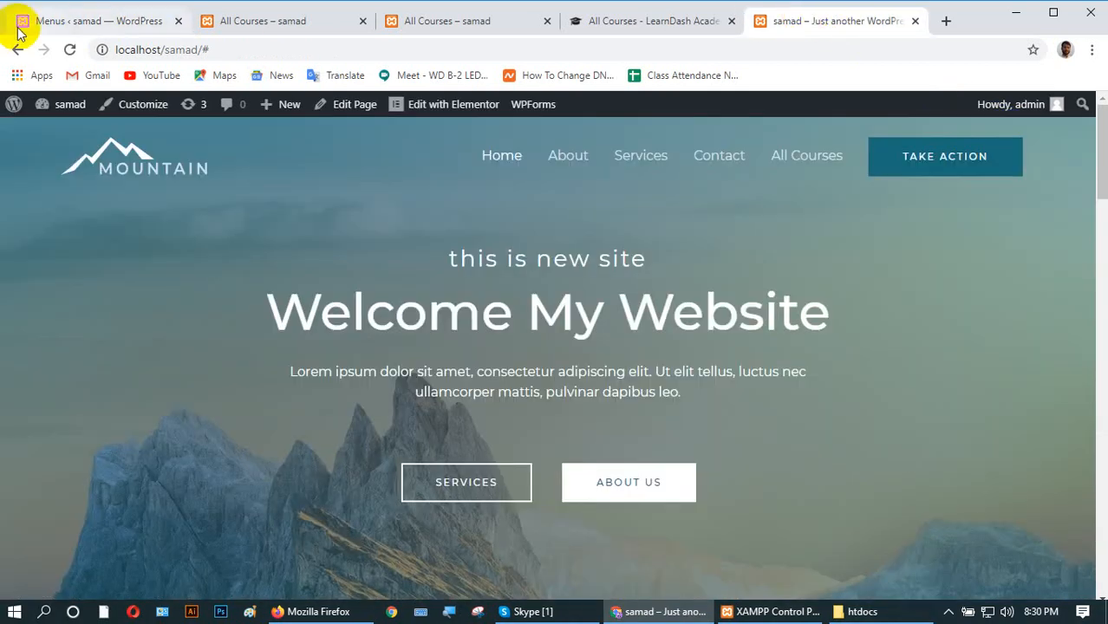
pyautogui.click(70, 50)
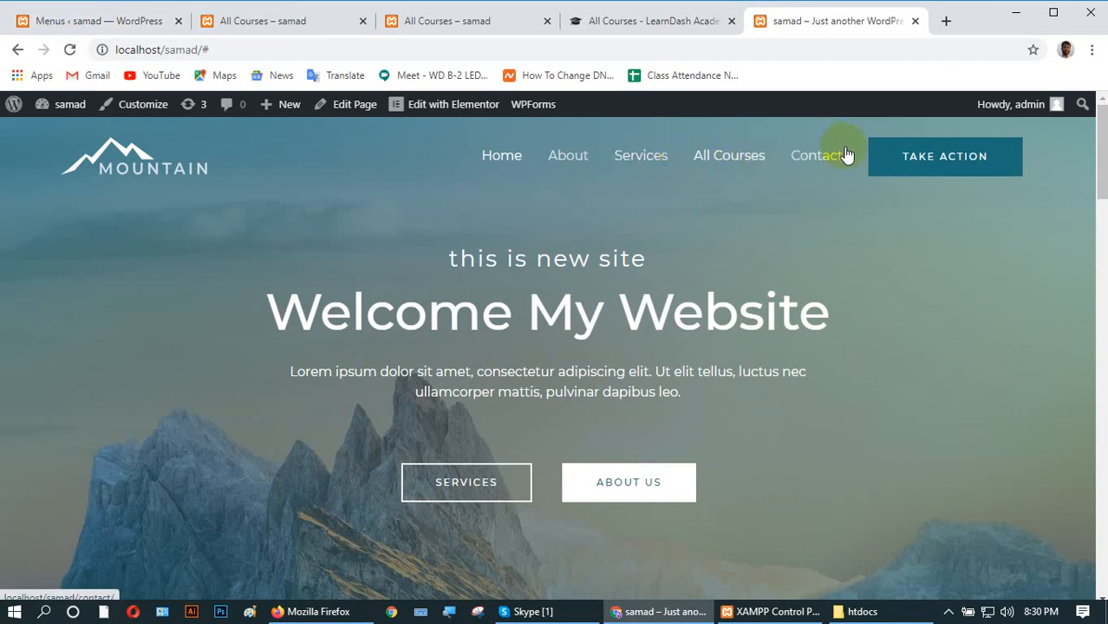
# - Open All Courses from the live site's navigation and look through the page down to its footer
pyautogui.click(722, 159)
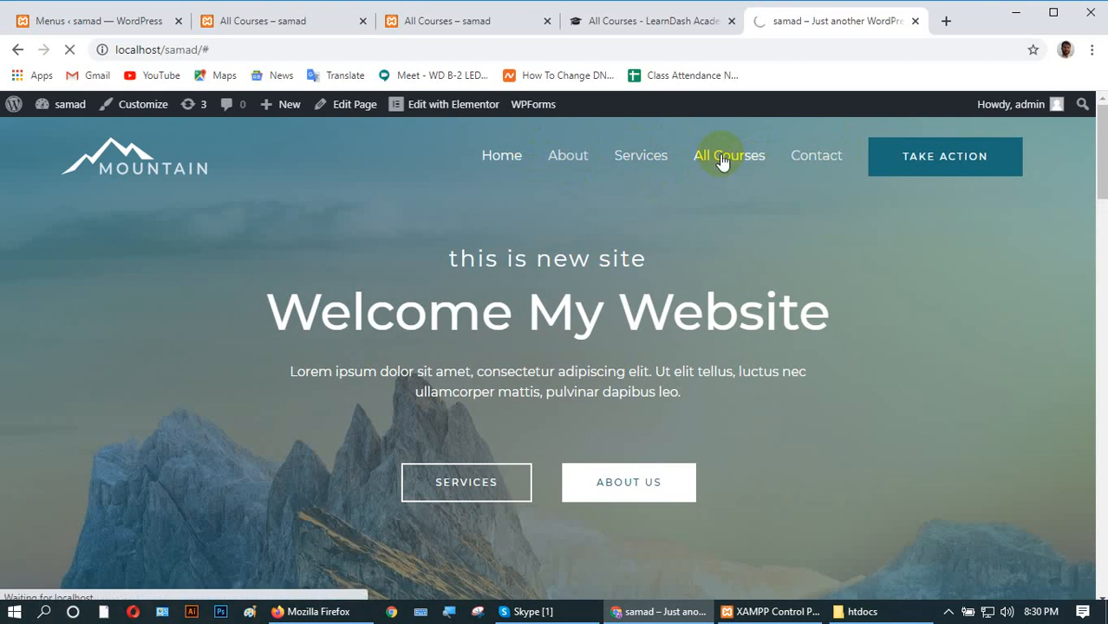
pyautogui.scroll(-10, 644, 268)
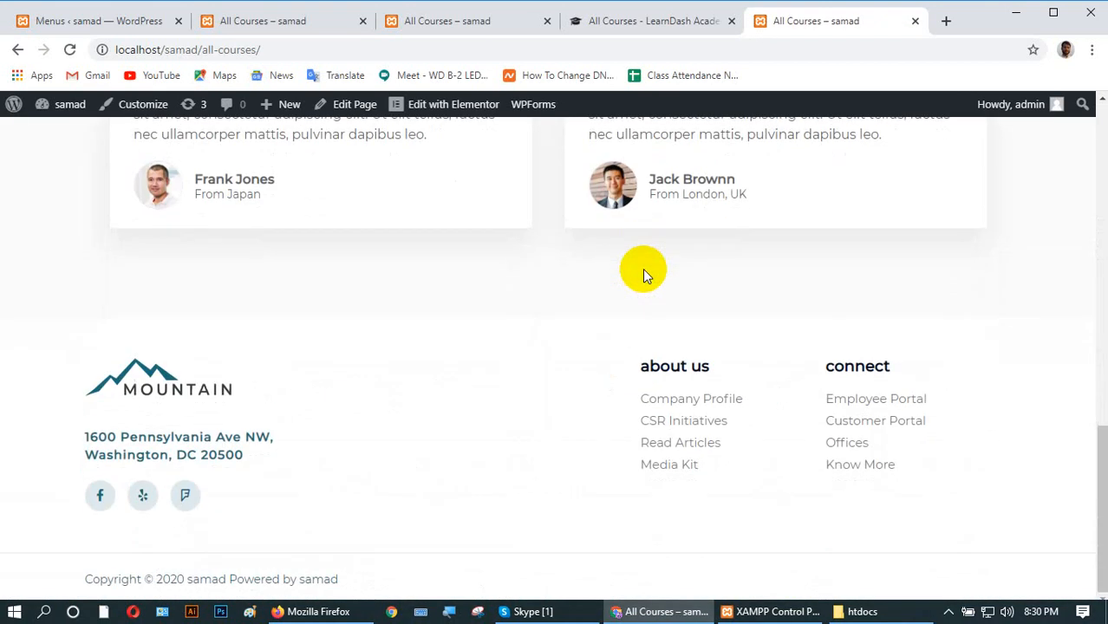
pyautogui.scroll(6, 642, 269)
pyautogui.scroll(5, 643, 276)
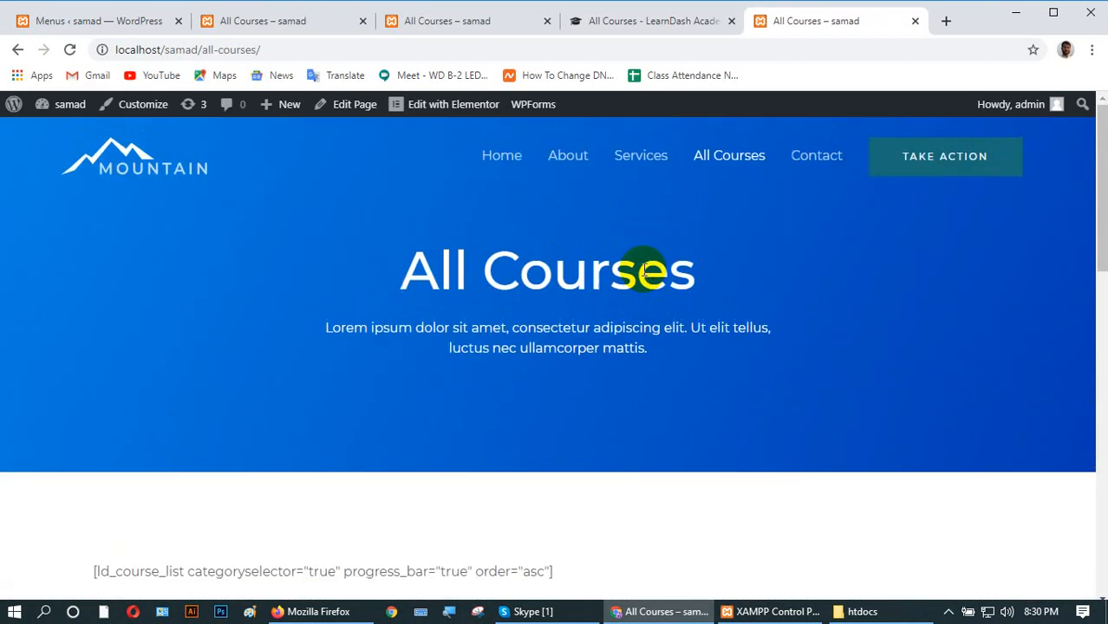
# - Compare the All Courses preview with the live page, go to Home from the preview, and close that browser tab
pyautogui.click(272, 25)
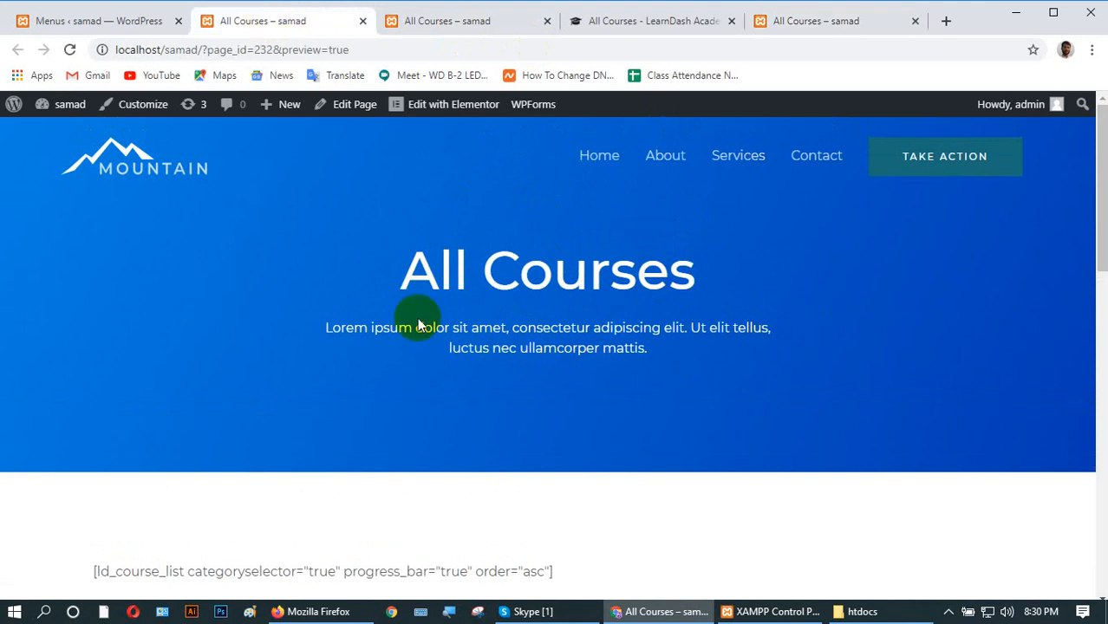
pyautogui.scroll(-11, 320, 303)
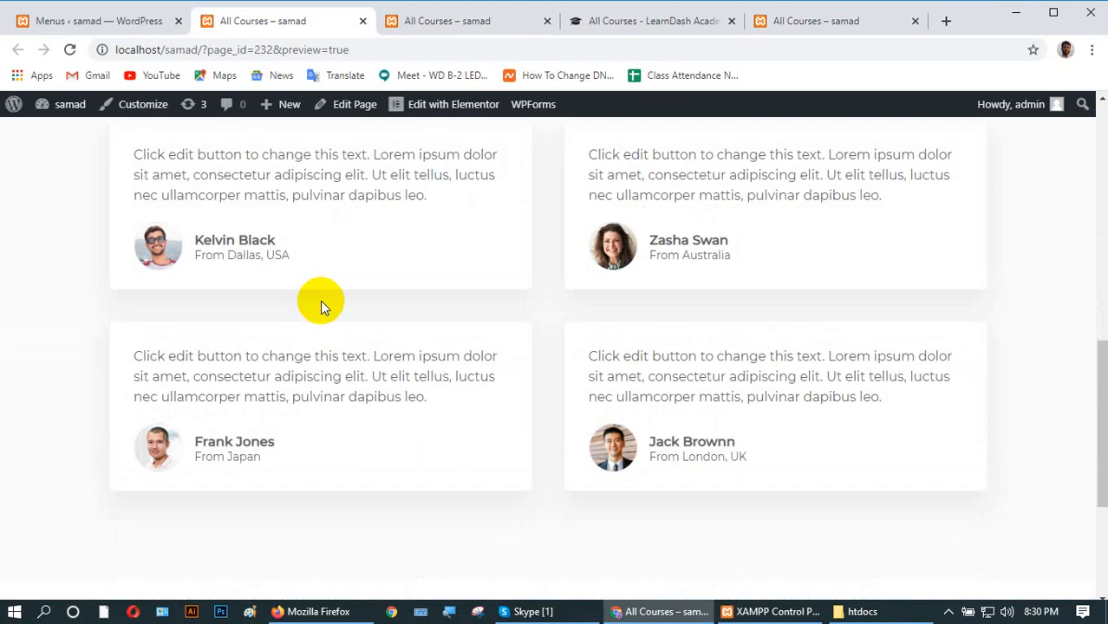
pyautogui.scroll(4, 320, 303)
pyautogui.scroll(8, 321, 312)
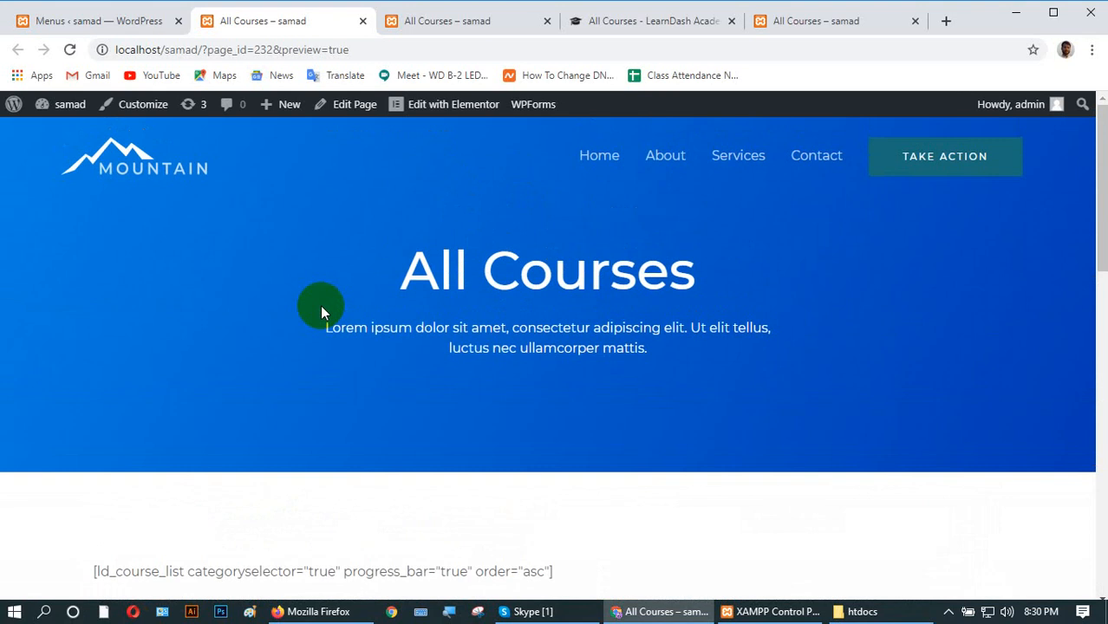
pyautogui.click(785, 23)
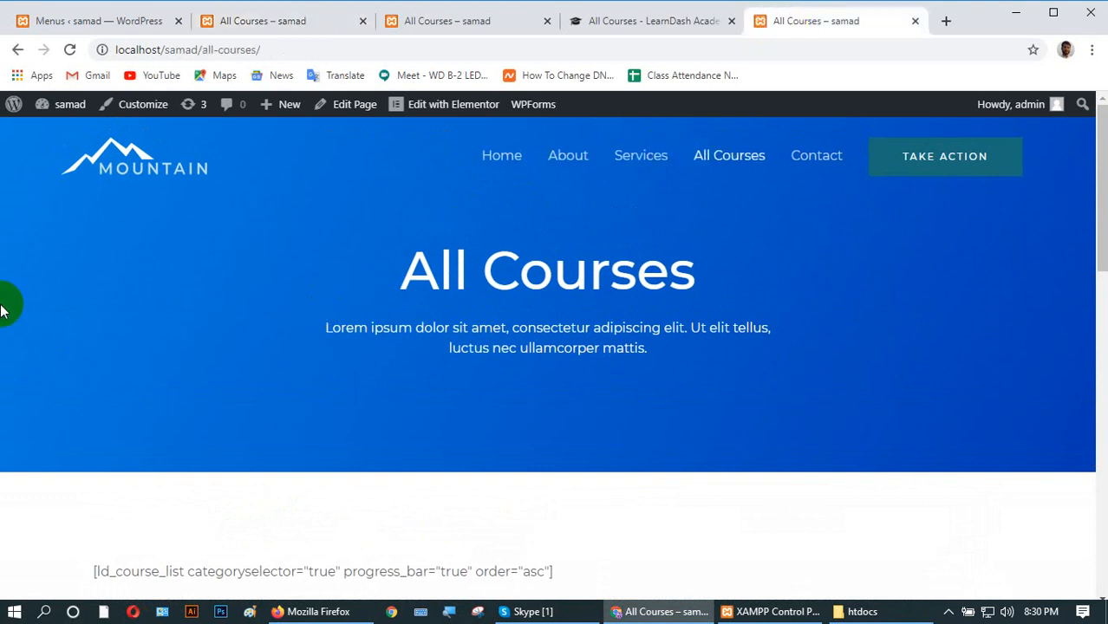
pyautogui.click(250, 22)
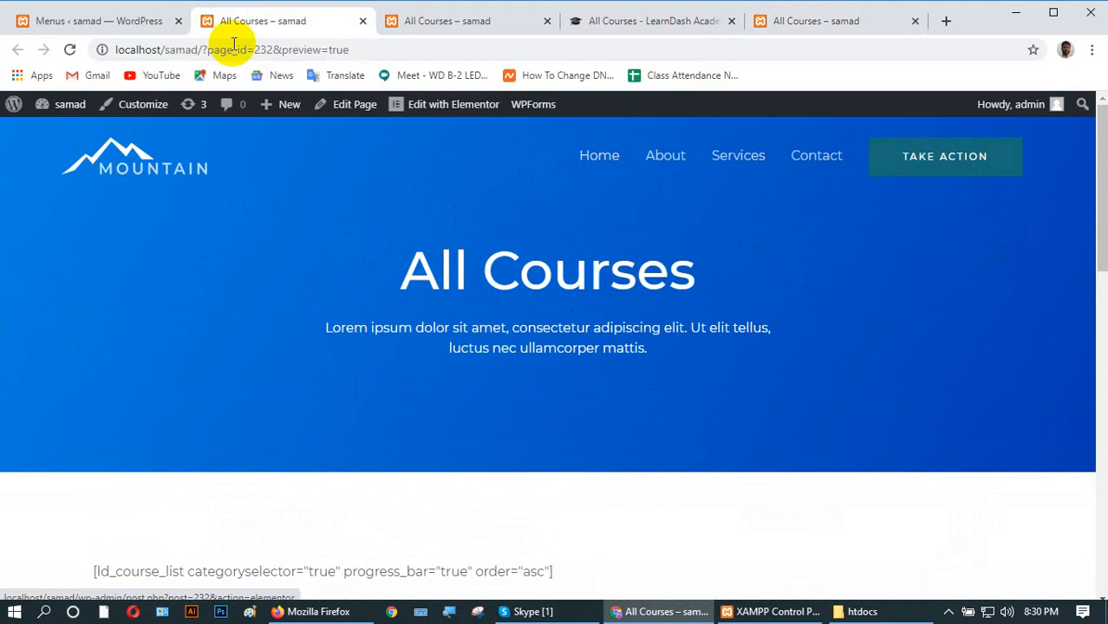
pyautogui.click(597, 161)
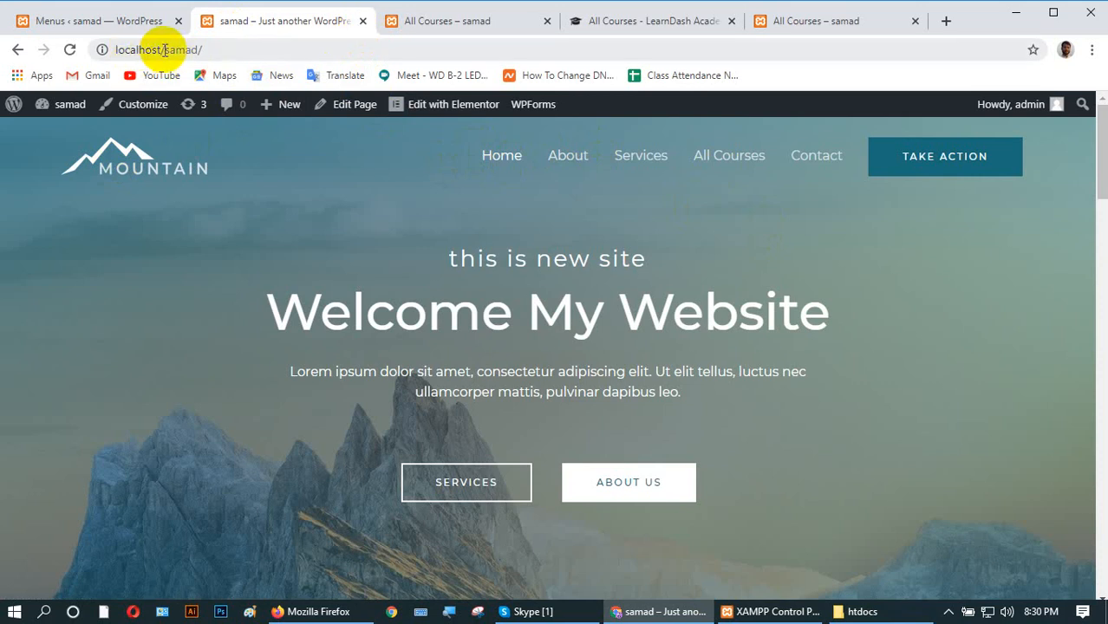
pyautogui.click(363, 20)
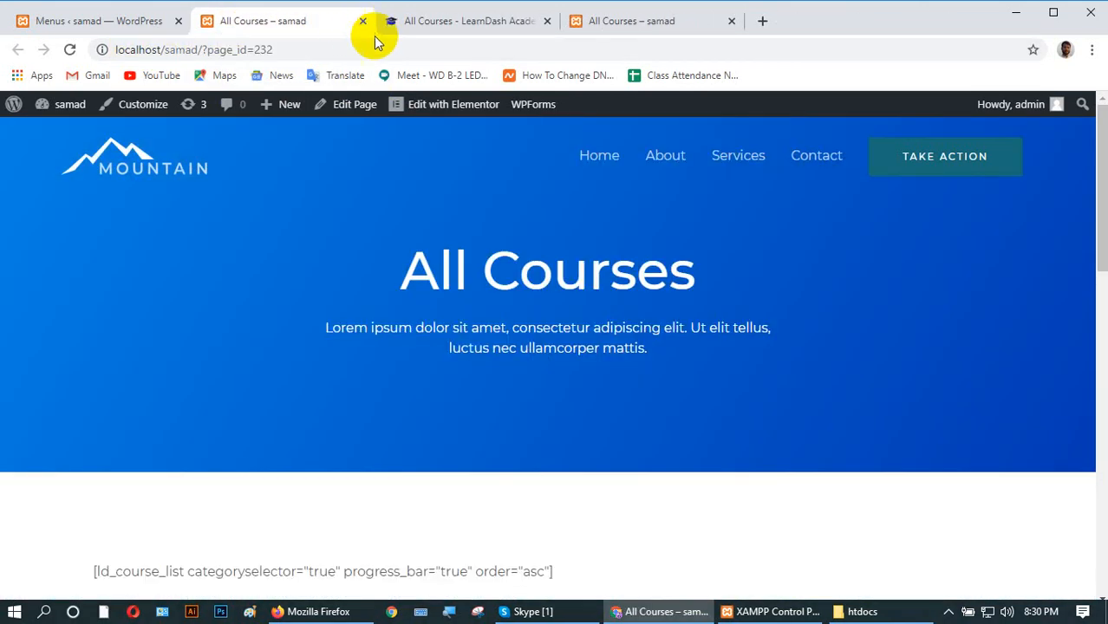
# - Return to the live All Courses page and review its content from the header to the footer
pyautogui.click(586, 23)
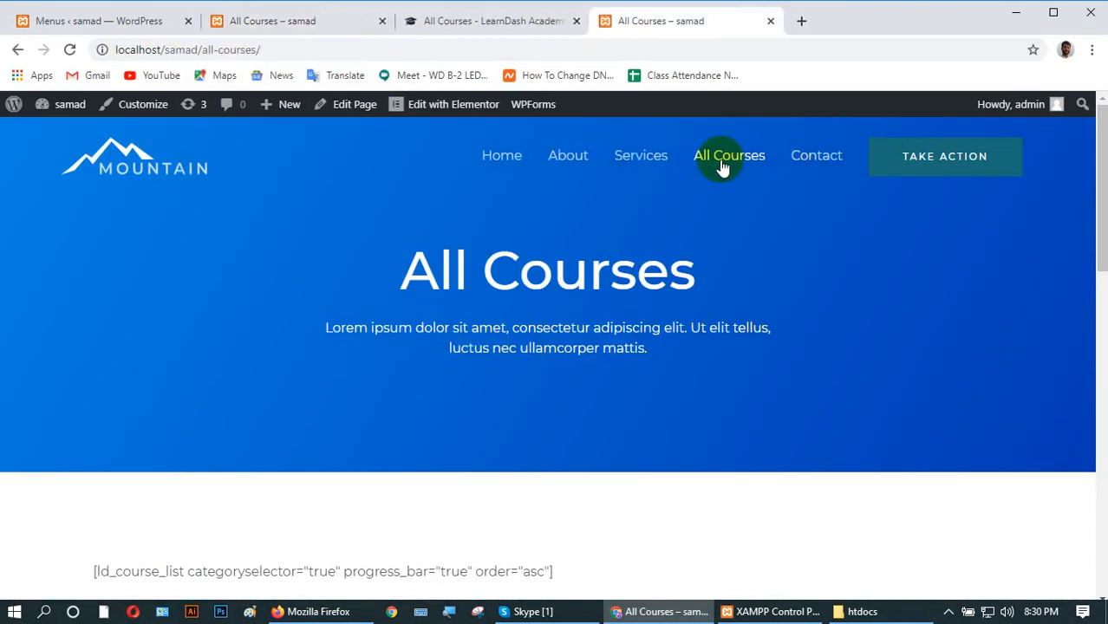
pyautogui.scroll(-15, 373, 433)
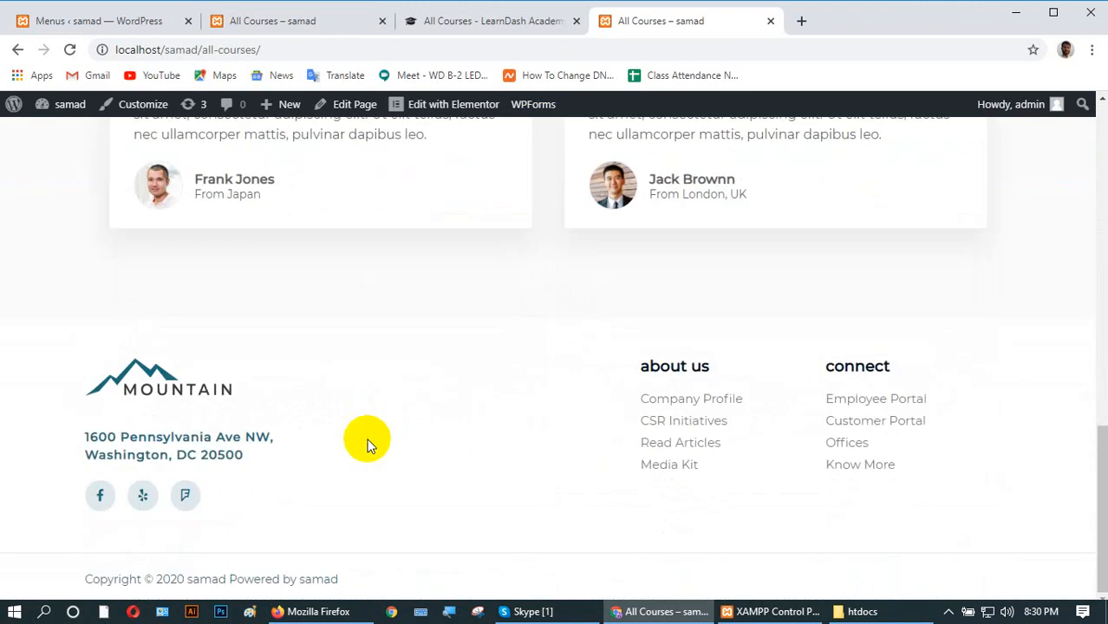
pyautogui.scroll(5, 368, 445)
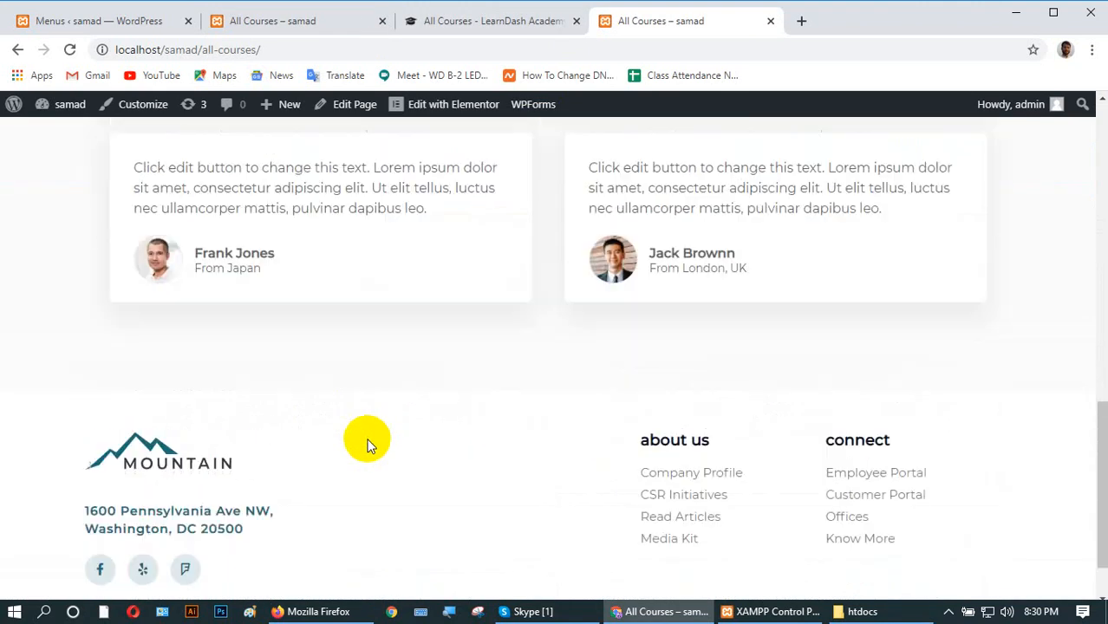
pyautogui.scroll(8, 368, 442)
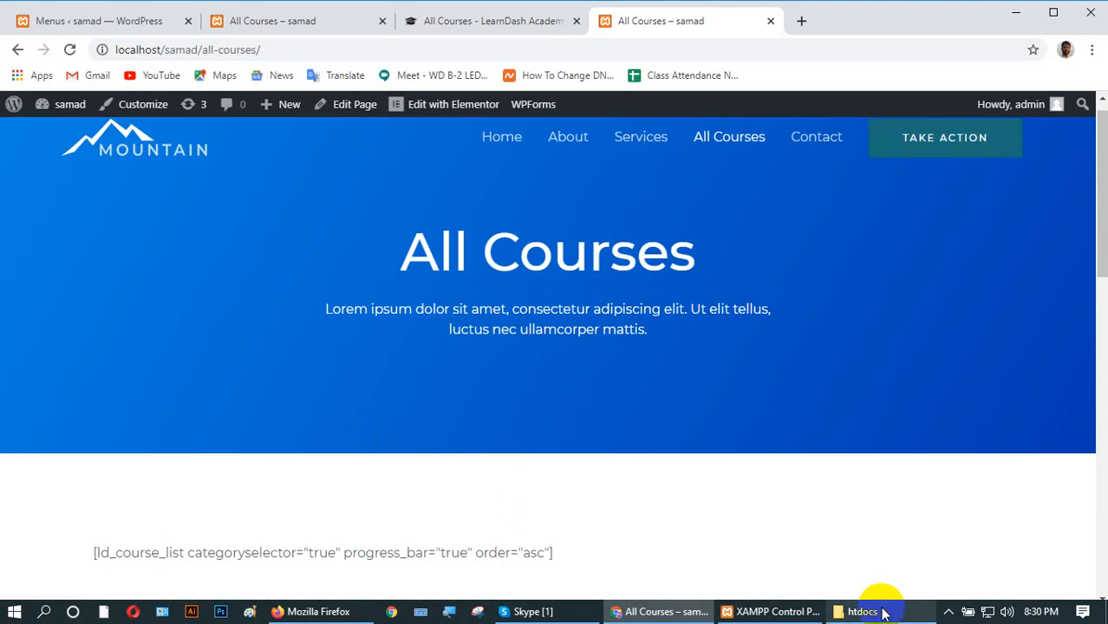
pyautogui.click(948, 612)
pyautogui.click(651, 419)
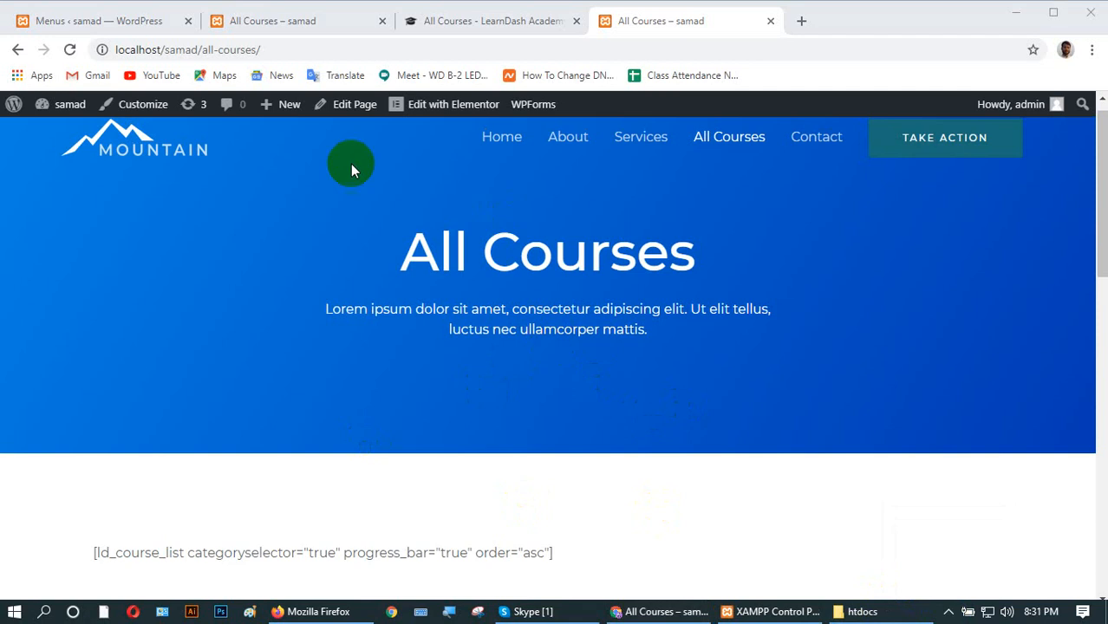
# - Load the home page at localhost/samad/ and test the site's navigation links, ending back on Home
pyautogui.moveTo(261, 50); pyautogui.dragTo(202, 54)
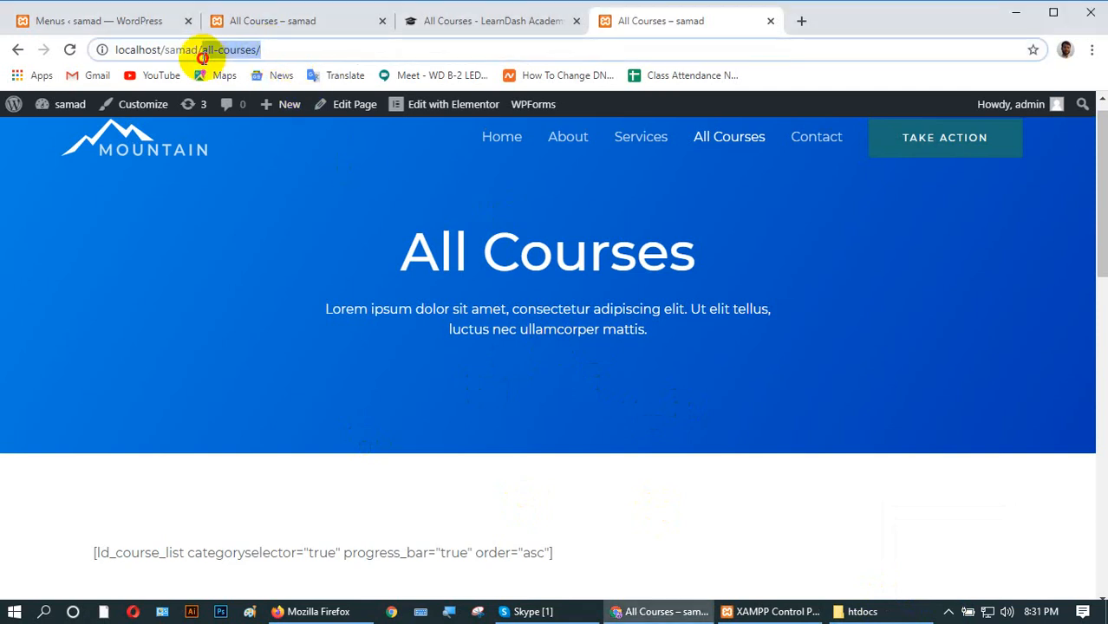
pyautogui.press('BackSpace')
pyautogui.press('Return')
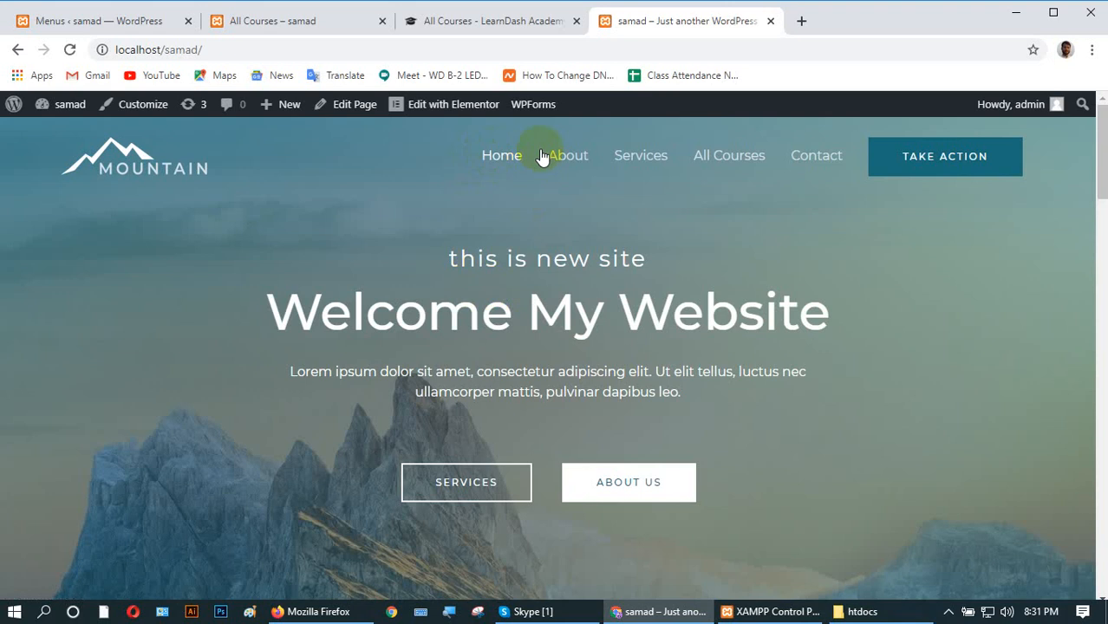
pyautogui.click(555, 159)
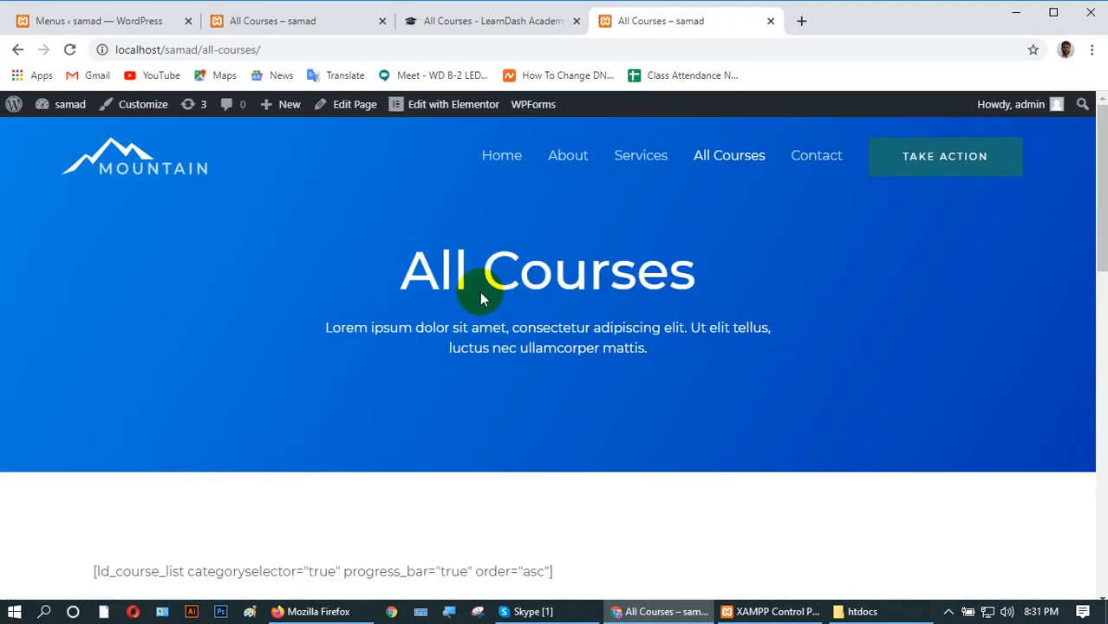
pyautogui.click(508, 160)
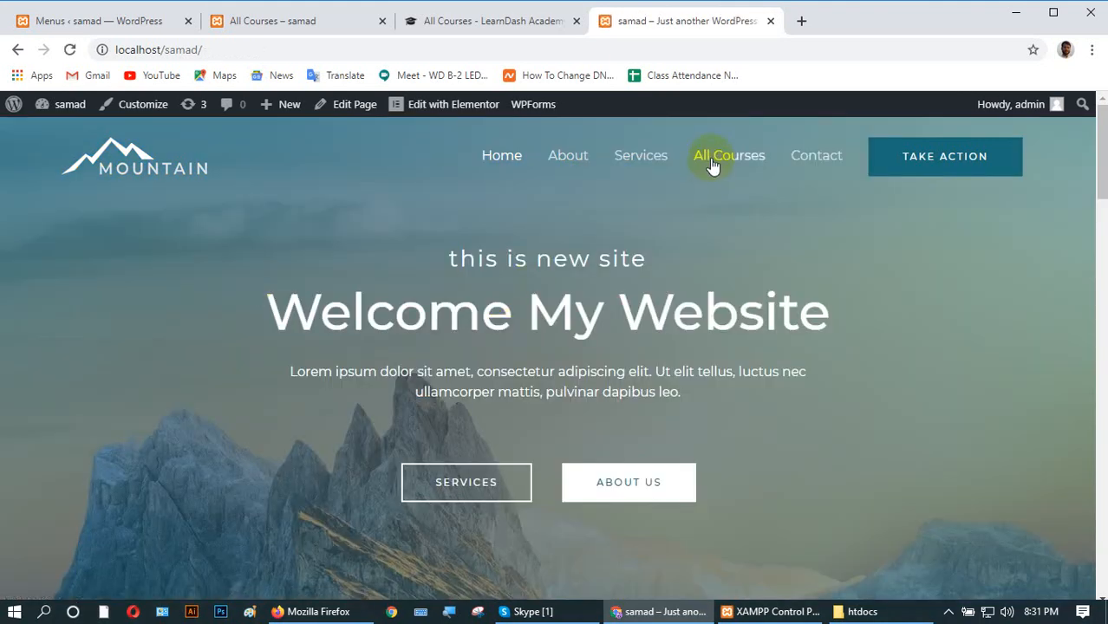
# - Reopen All Courses from the home page navigation and look over its course list and student testimonials sections
pyautogui.click(711, 165)
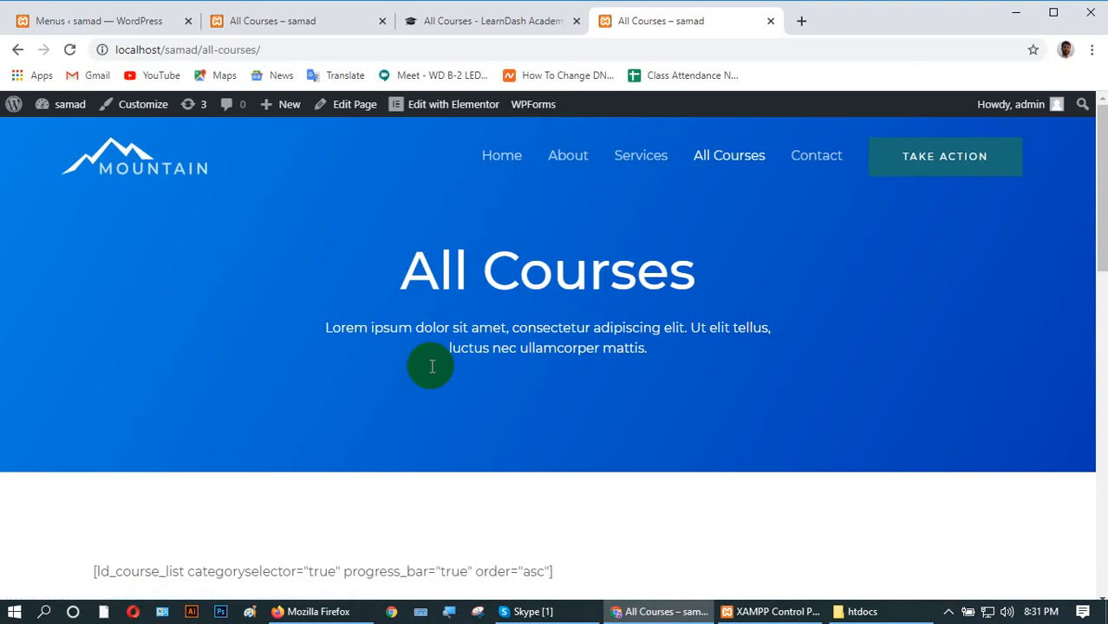
pyautogui.scroll(-8, 388, 540)
pyautogui.scroll(5, 387, 540)
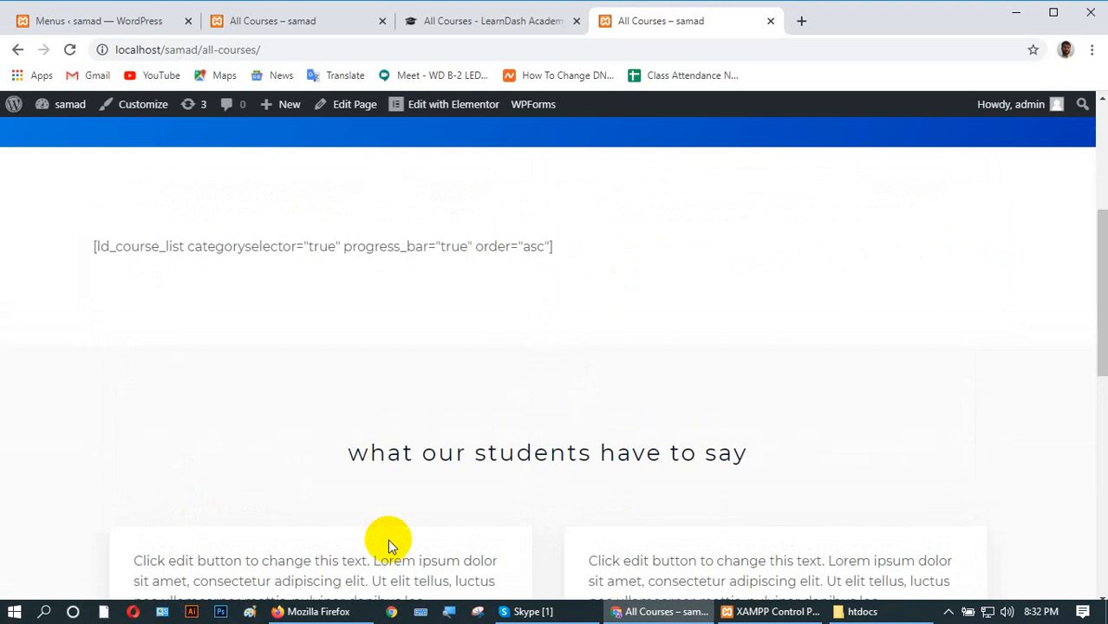
pyautogui.scroll(4, 460, 564)
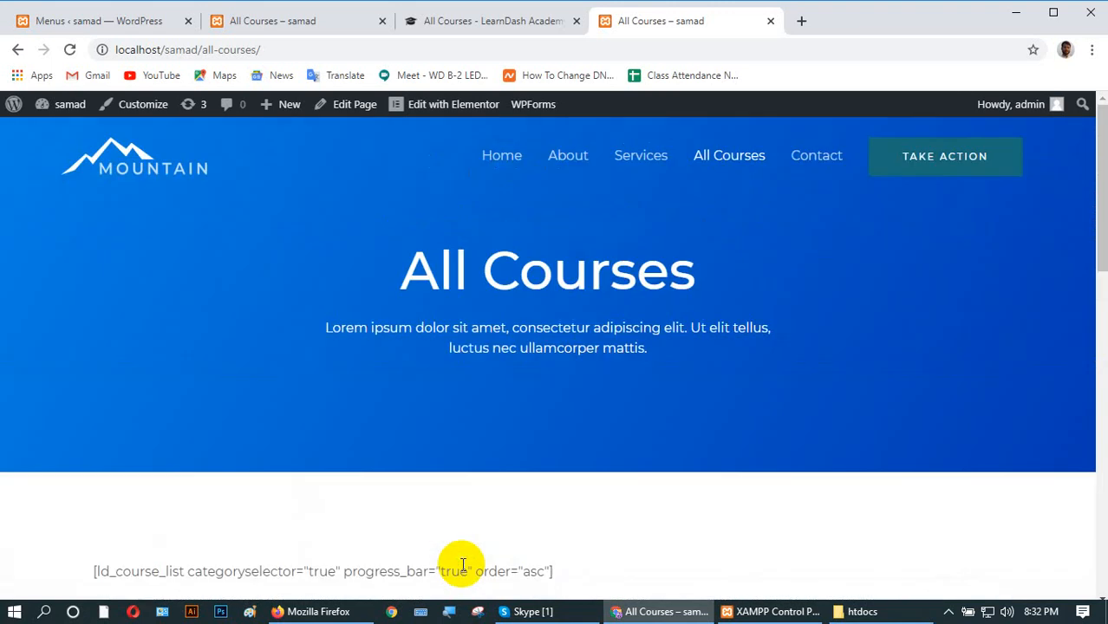
# - Review the live All Courses page down to its footer, then return to the course list section
pyautogui.scroll(-10, 546, 455)
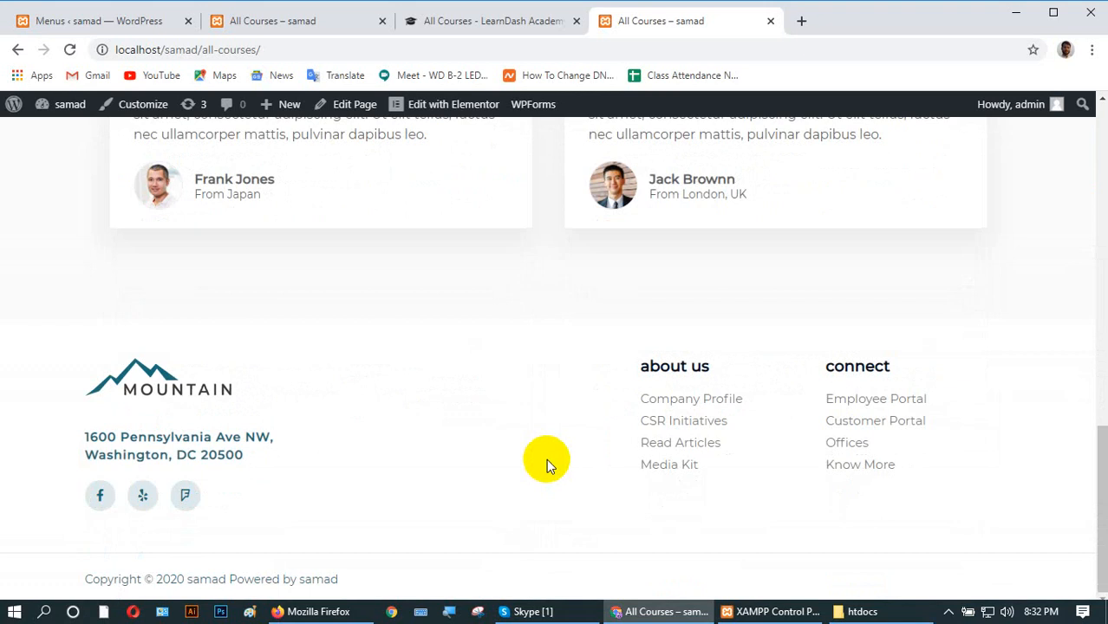
pyautogui.scroll(15, 546, 464)
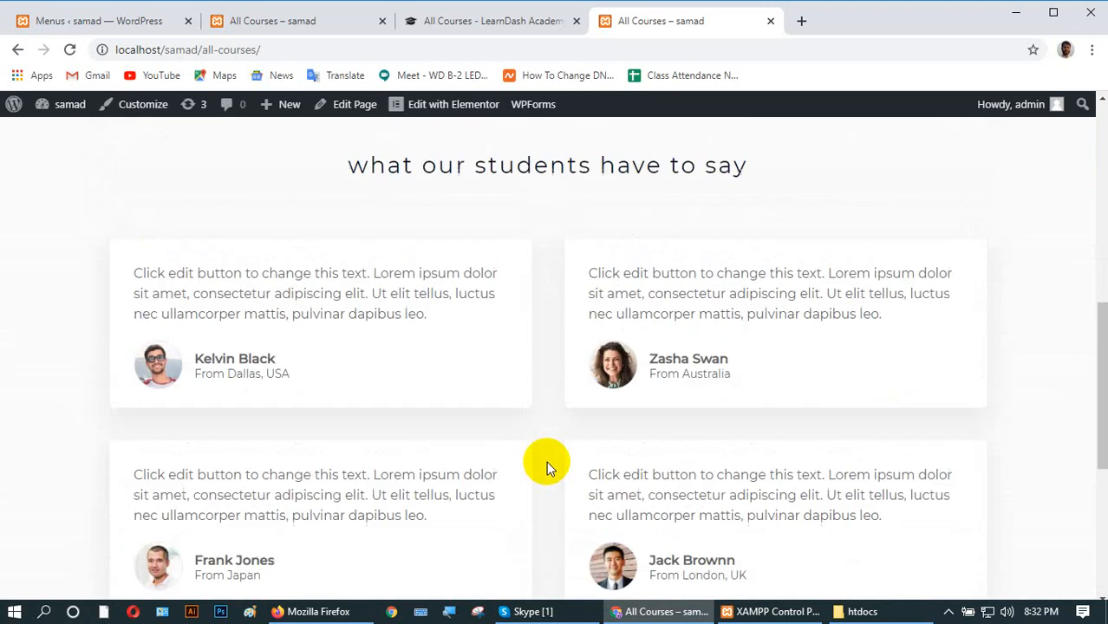
pyautogui.scroll(-2, 547, 465)
pyautogui.scroll(-2, 551, 470)
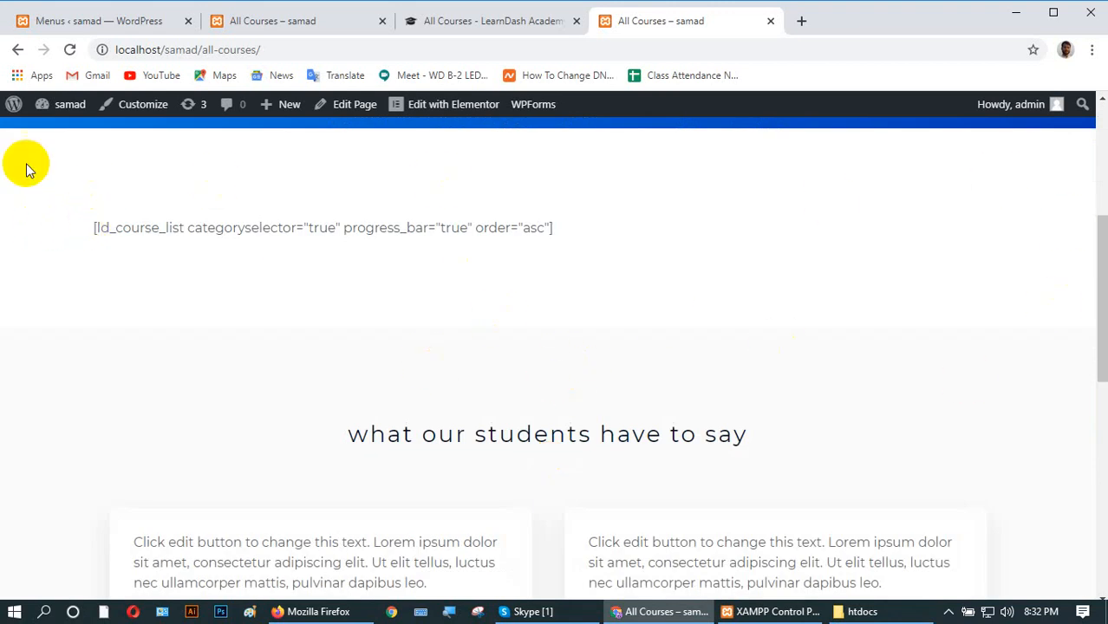
# - Browse the Starter Templates library in the WordPress admin and open the Simply Natural template's details
pyautogui.click(82, 19)
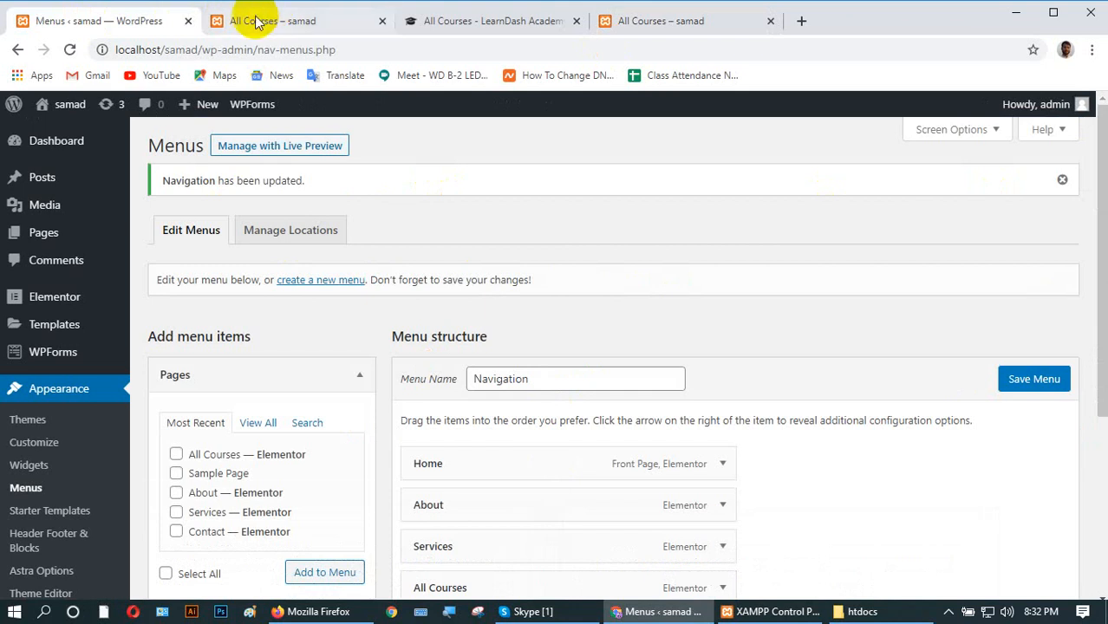
pyautogui.click(263, 19)
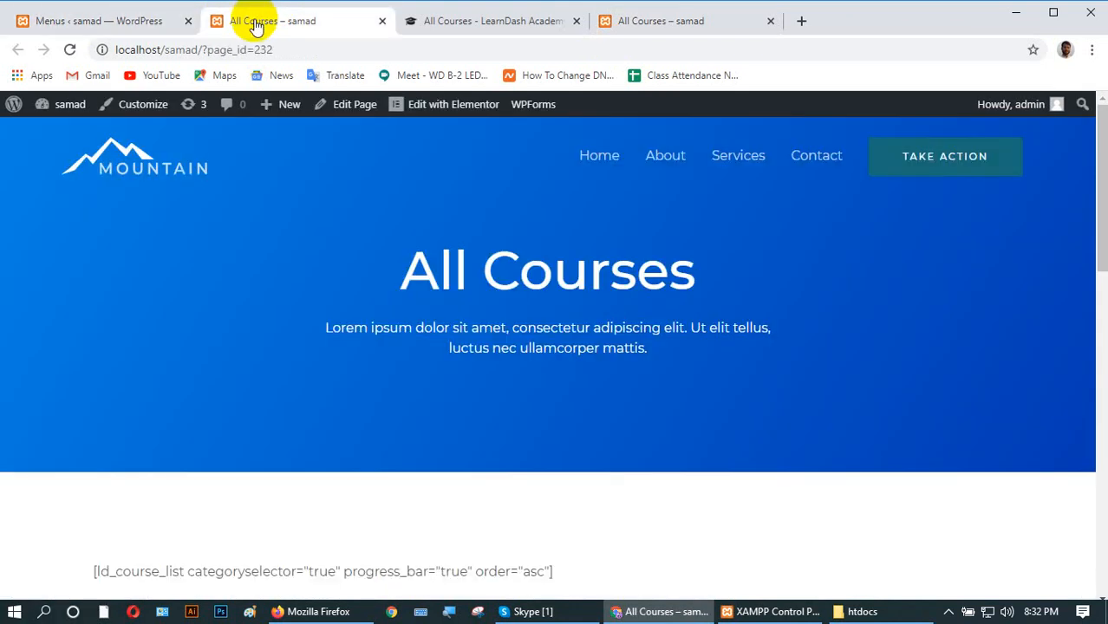
pyautogui.click(124, 21)
pyautogui.moveTo(4, 217)
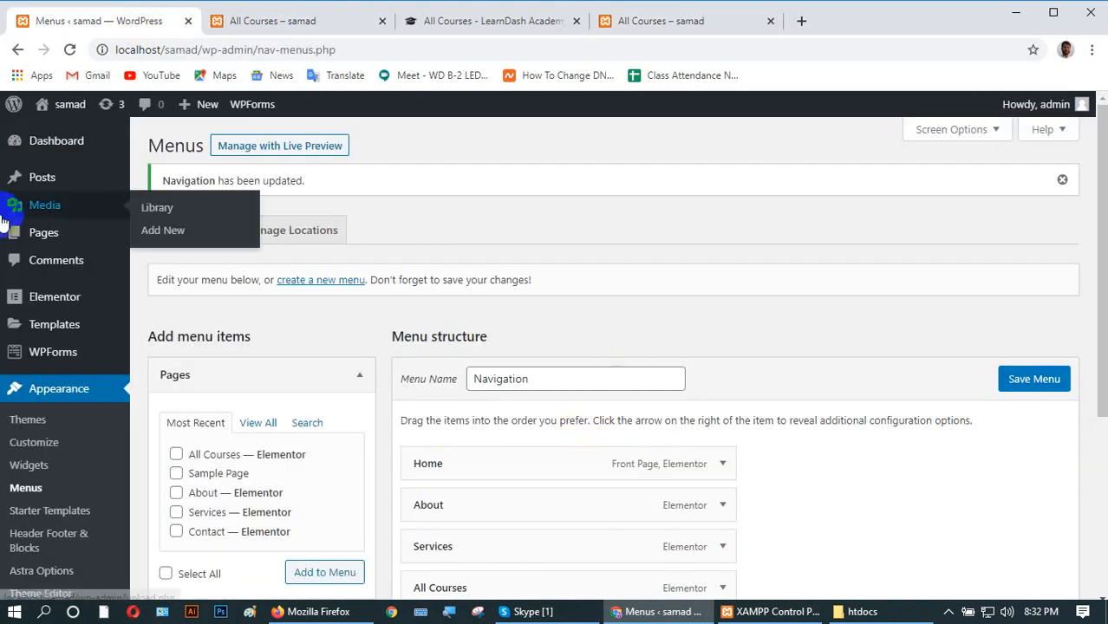
pyautogui.click(54, 513)
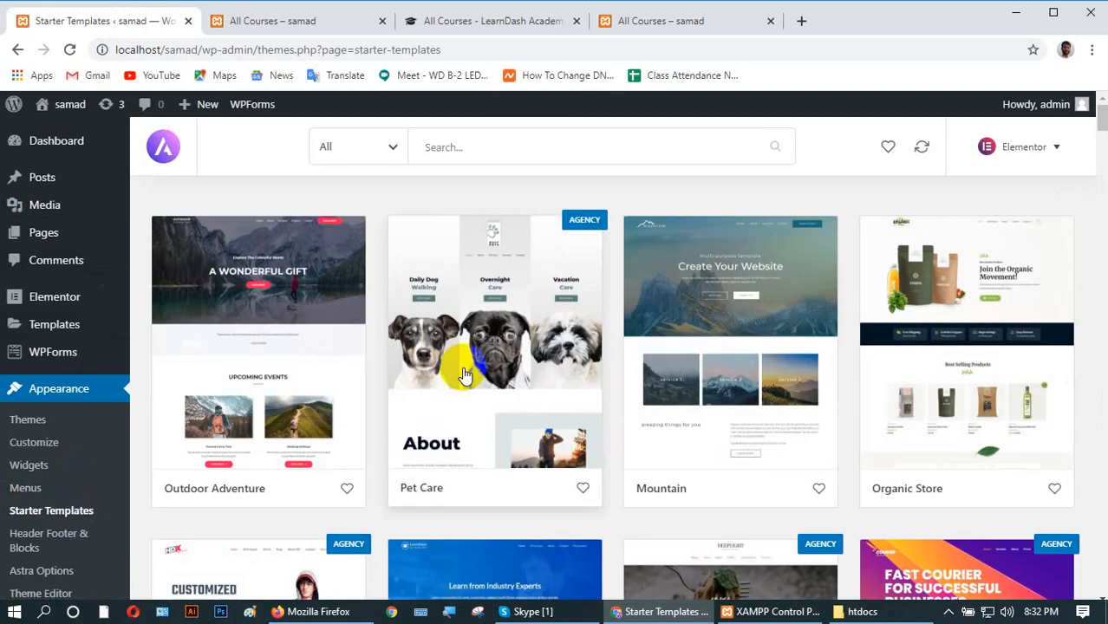
pyautogui.scroll(-2, 451, 371)
pyautogui.scroll(1, 452, 368)
pyautogui.scroll(1, 425, 407)
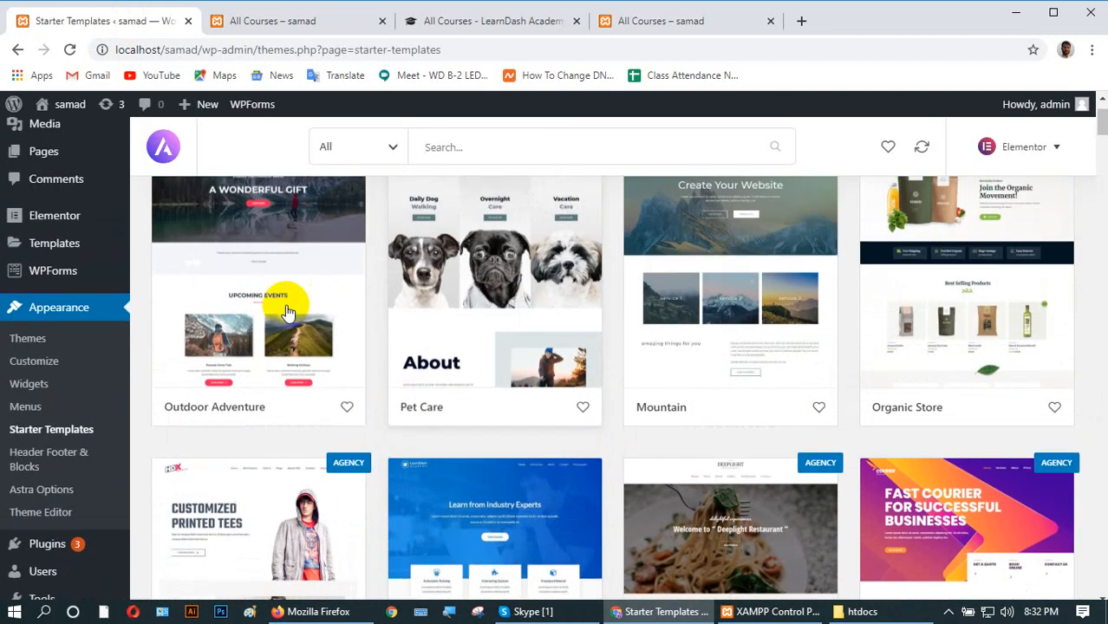
pyautogui.scroll(-2, 337, 371)
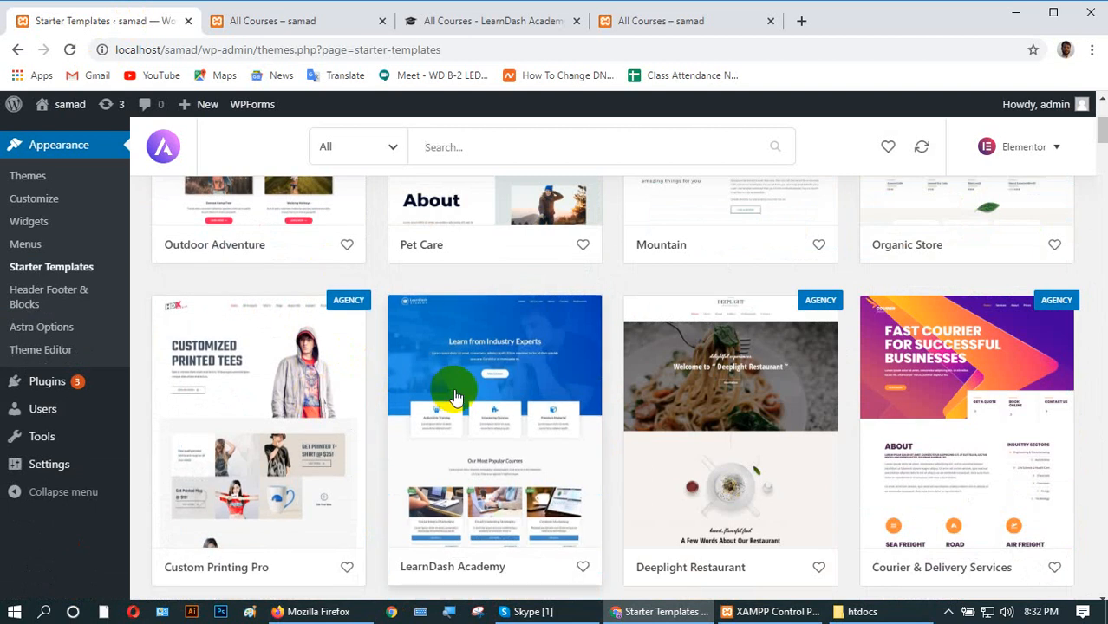
pyautogui.scroll(-5, 457, 397)
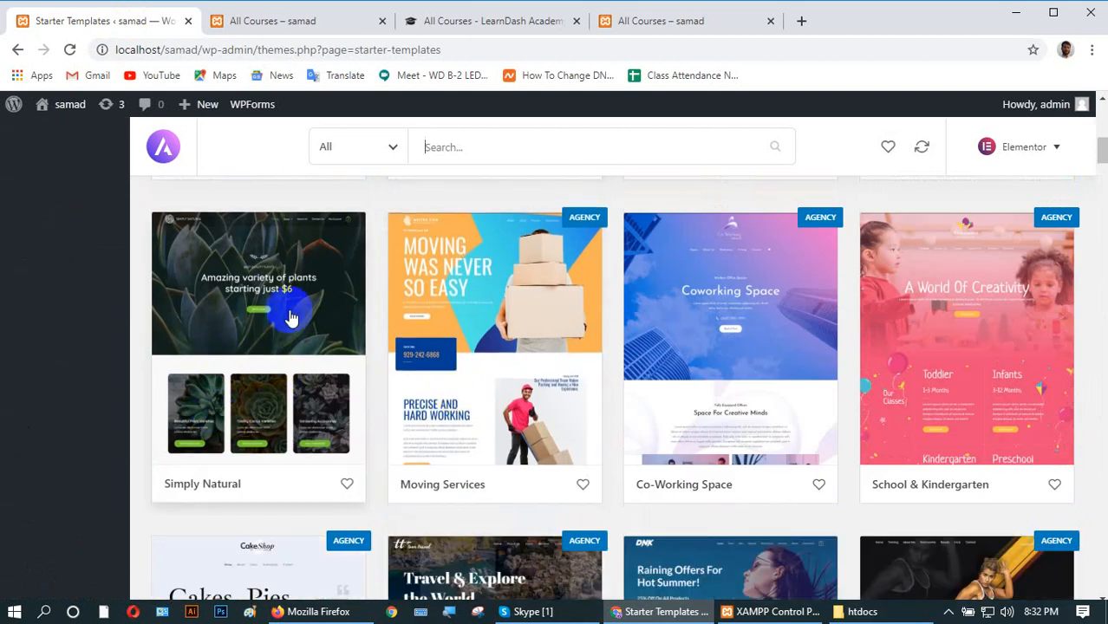
pyautogui.click(254, 373)
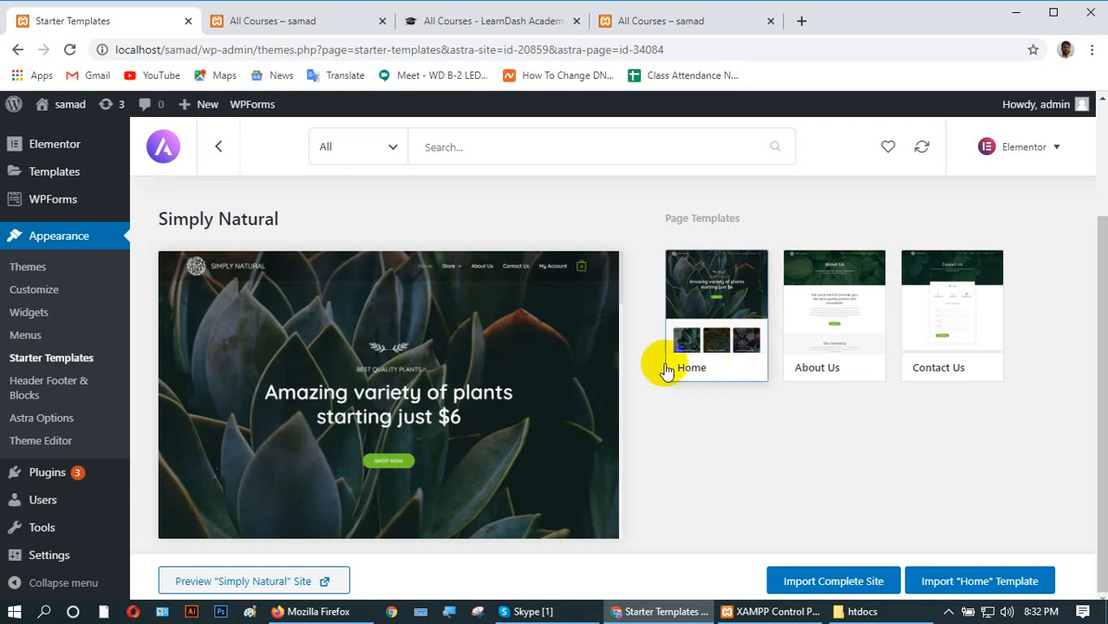
# - Preview the Simply Natural demo site in its own browser tab and look over its plant category cards
pyautogui.click(300, 585)
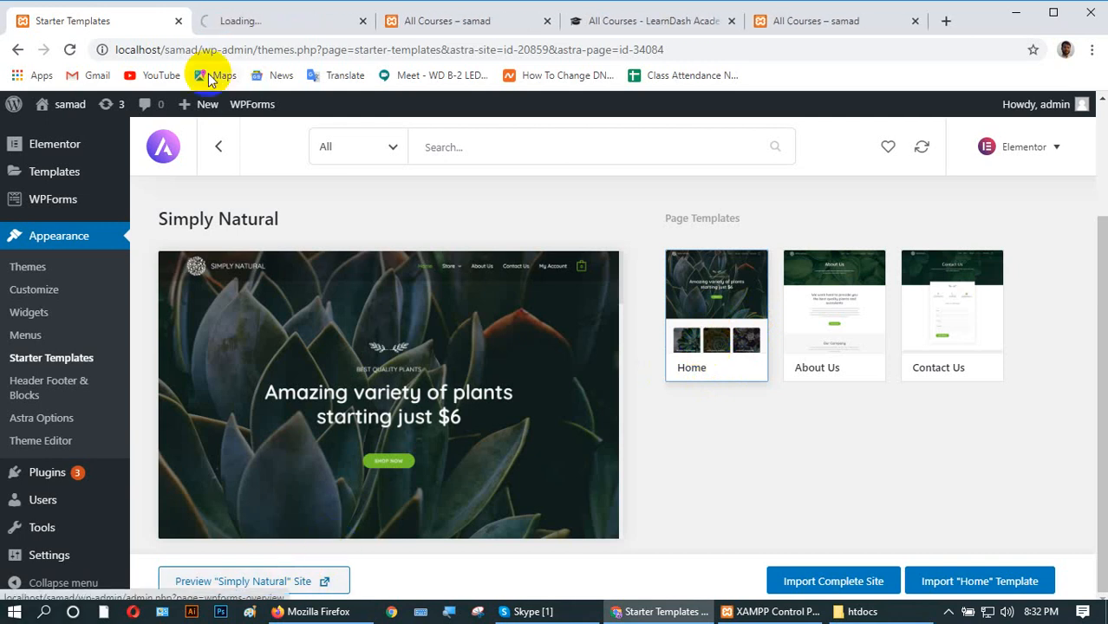
pyautogui.click(242, 22)
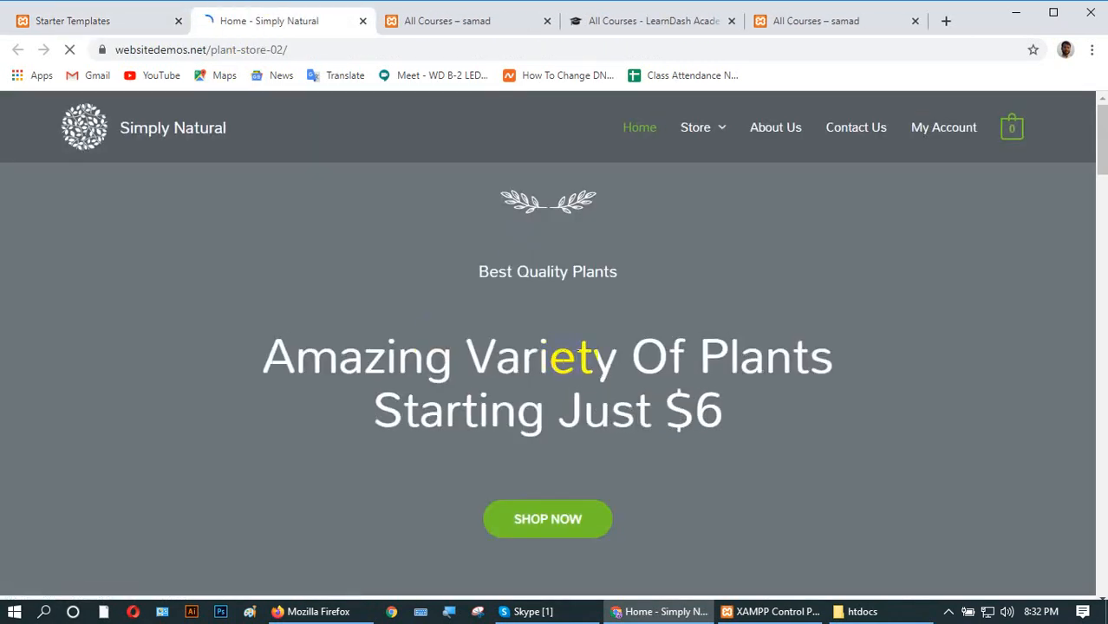
pyautogui.scroll(-8, 574, 360)
pyautogui.scroll(2, 574, 360)
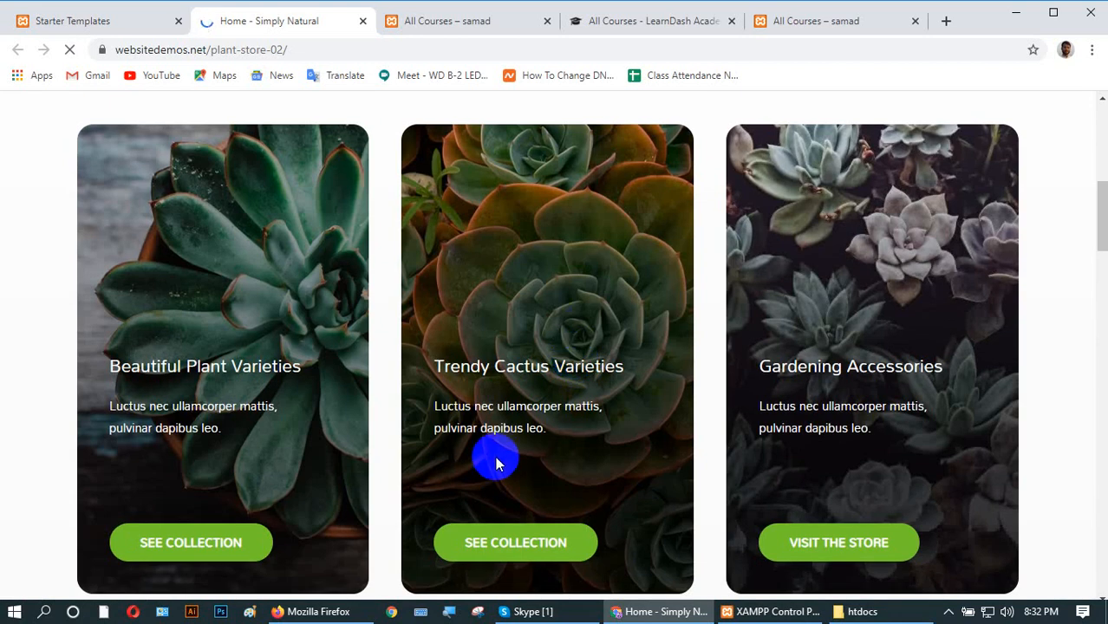
pyautogui.scroll(2, 861, 333)
pyautogui.scroll(-3, 336, 372)
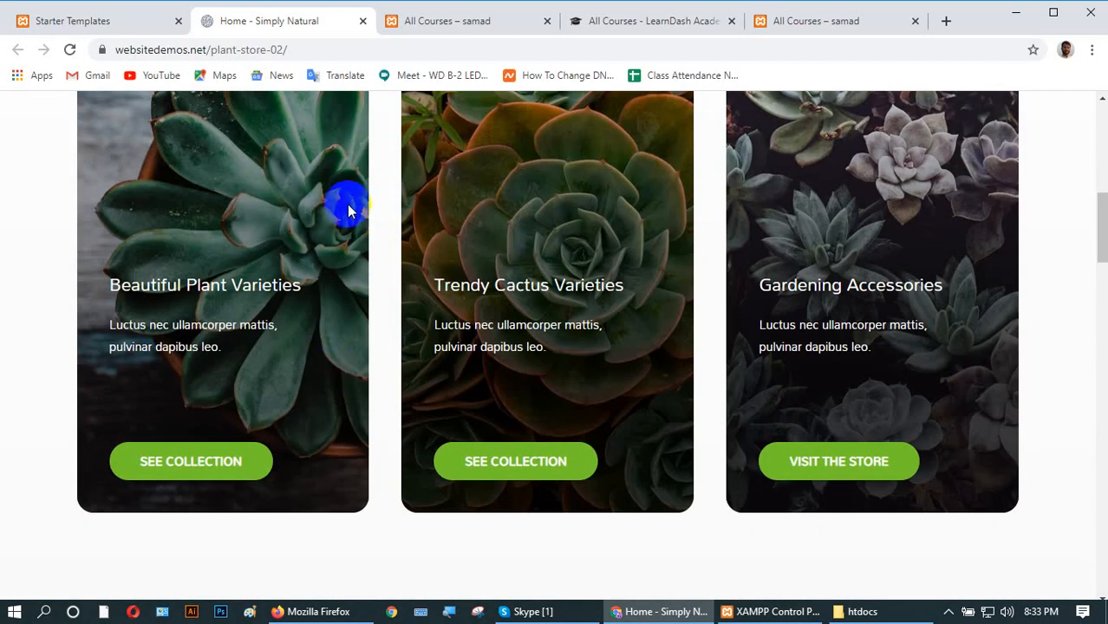
# - Compare the live All Courses page's course list with the Simply Natural demo's category cards and Featured Plants section
pyautogui.click(806, 20)
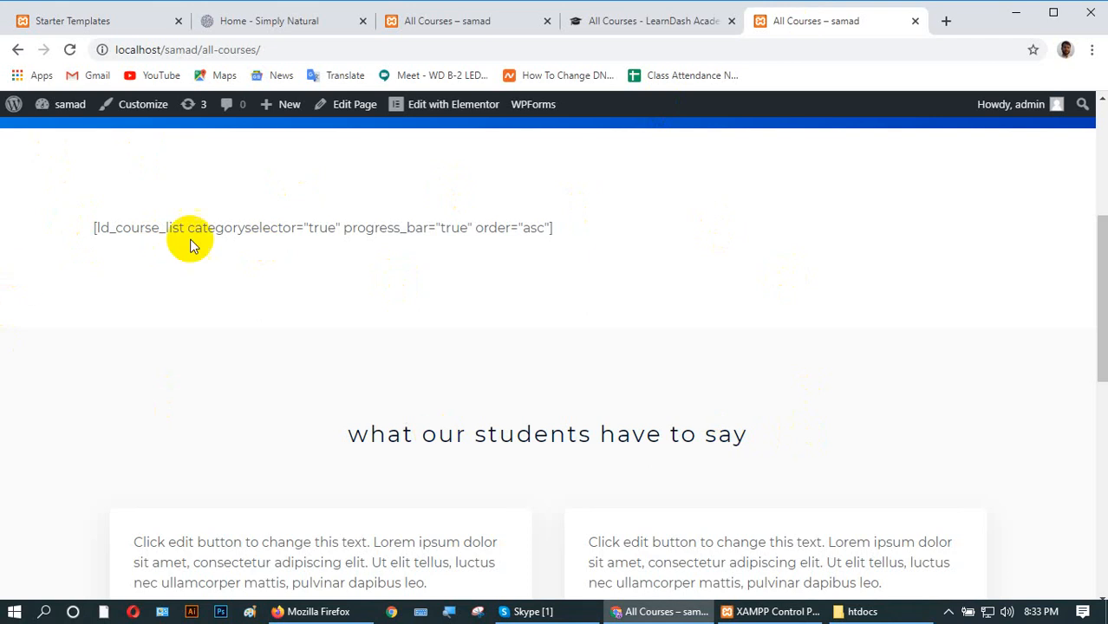
pyautogui.click(291, 20)
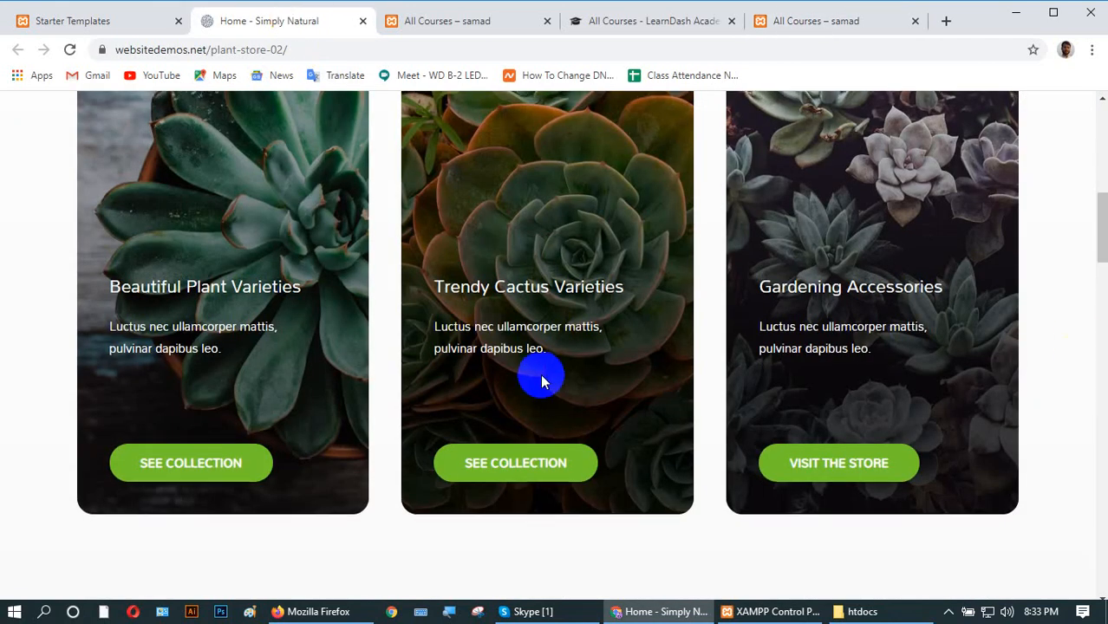
pyautogui.scroll(3, 540, 374)
pyautogui.scroll(-7, 540, 374)
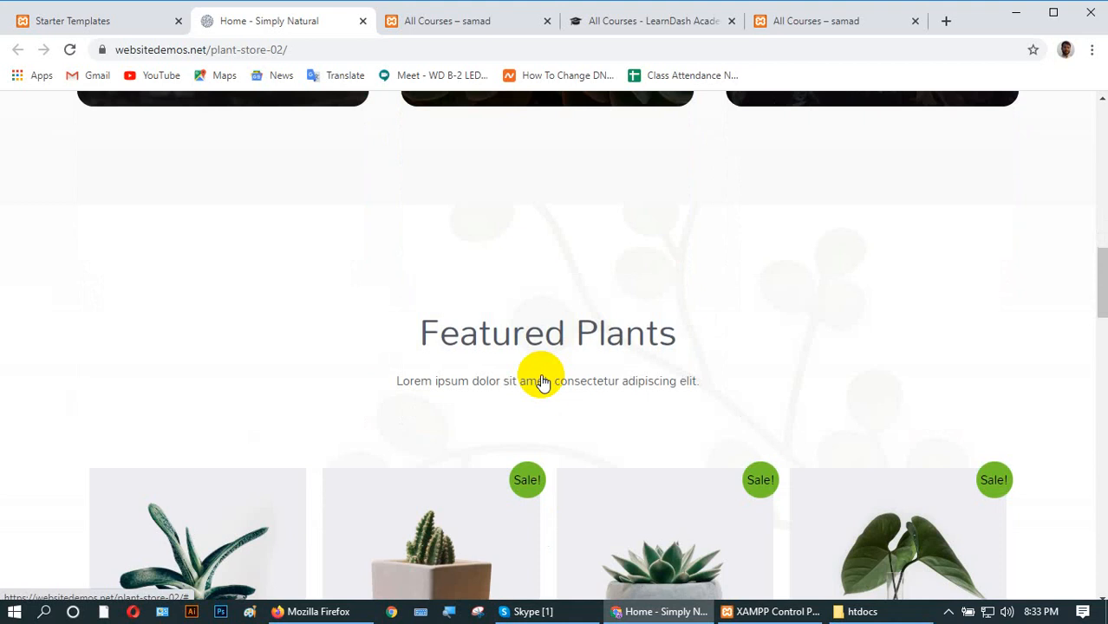
pyautogui.scroll(3, 540, 382)
pyautogui.click(949, 614)
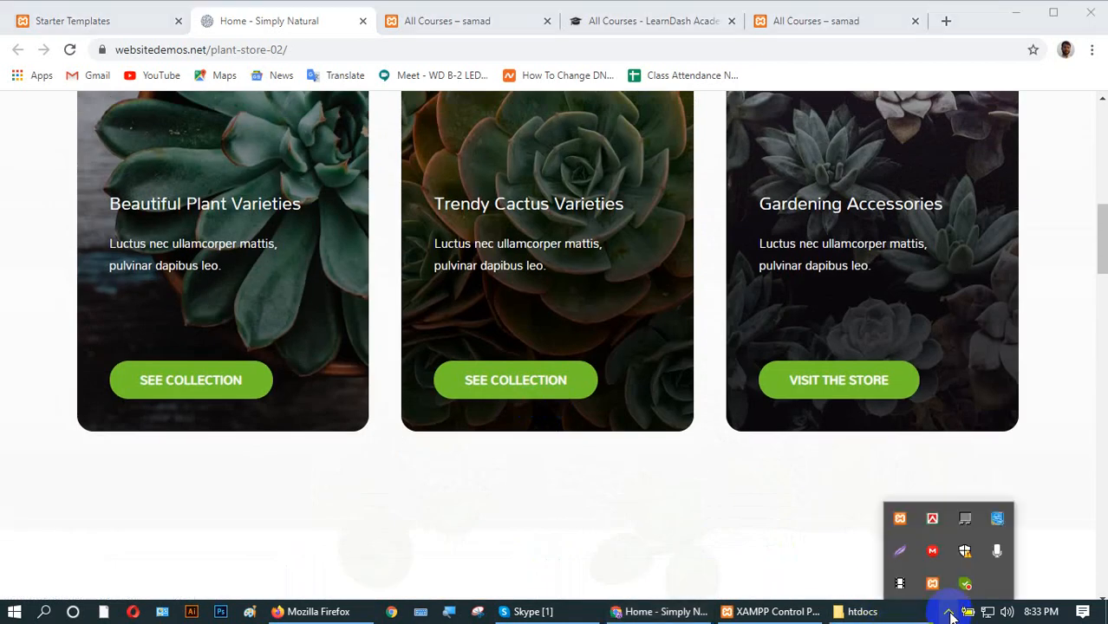
pyautogui.click(900, 584)
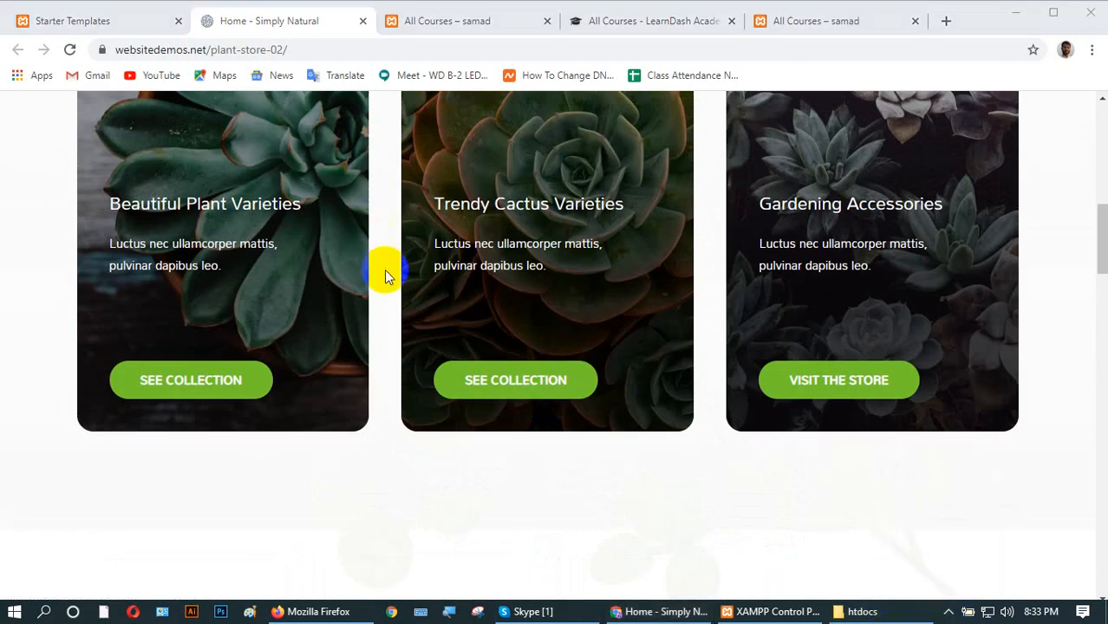
# - Examine the Simply Natural demo's category cards again against the live All Courses page's content and header navigation
pyautogui.scroll(3, 384, 269)
pyautogui.scroll(-3, 770, 282)
pyautogui.scroll(2, 303, 394)
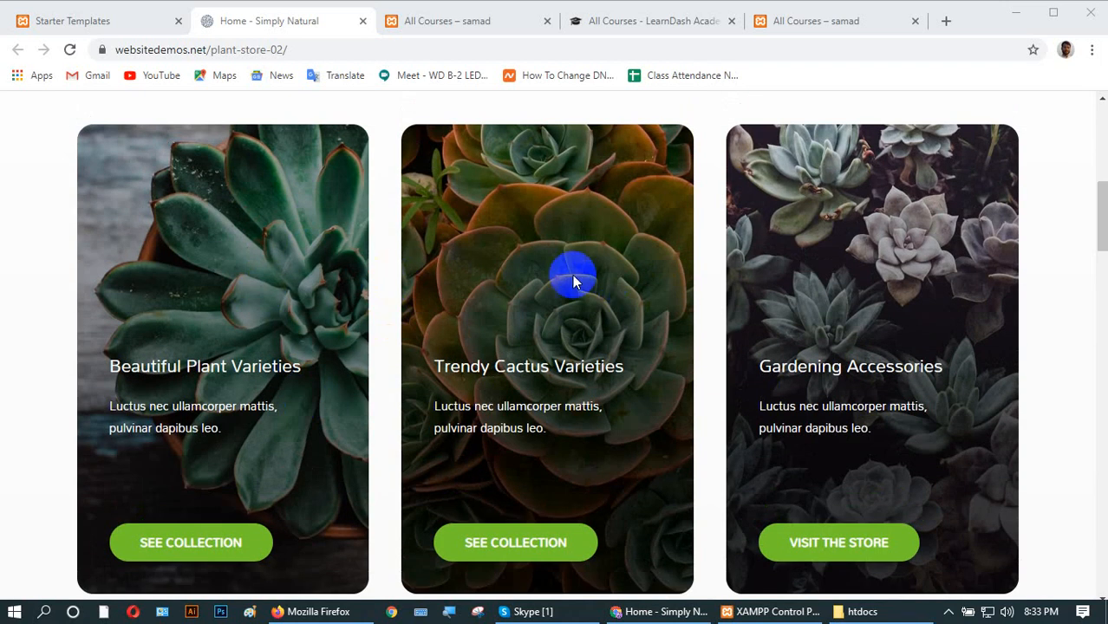
pyautogui.click(780, 21)
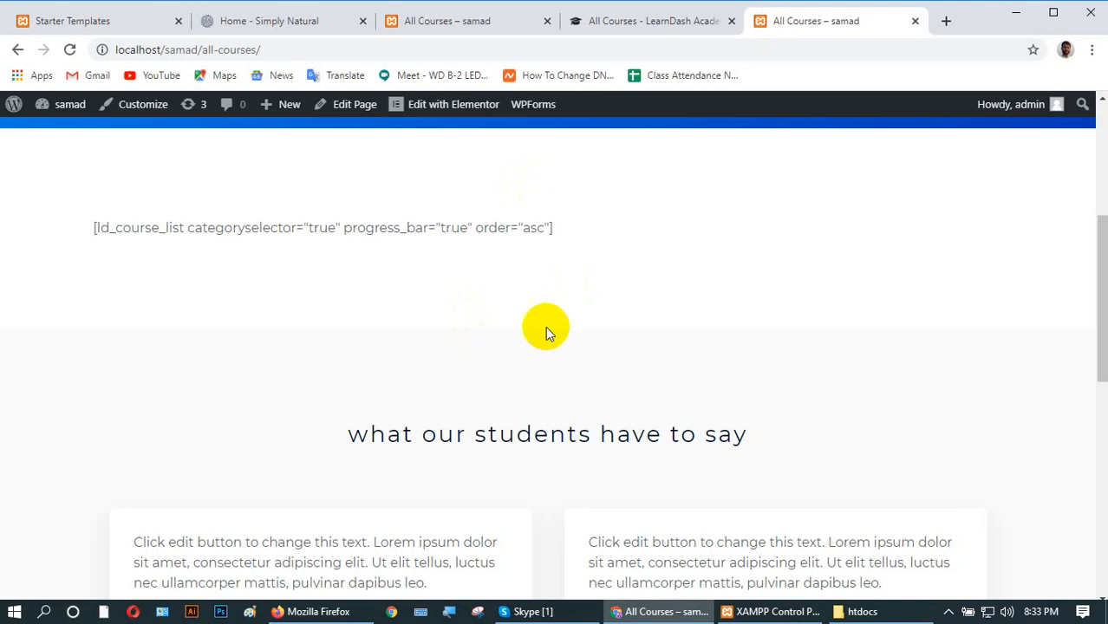
pyautogui.click(250, 21)
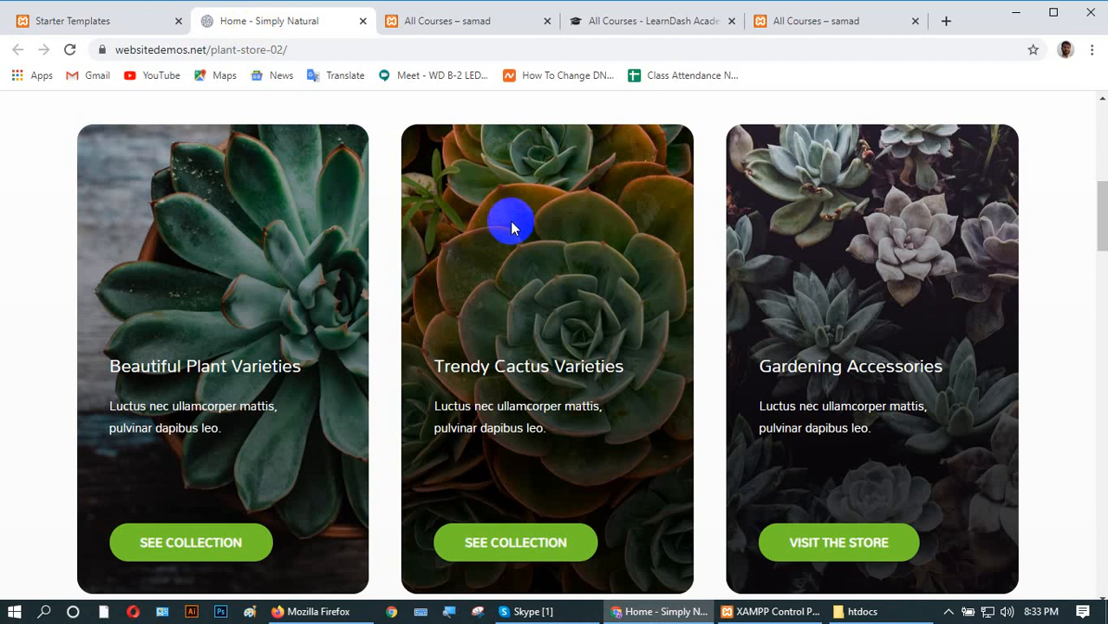
pyautogui.click(800, 17)
pyautogui.scroll(5, 648, 279)
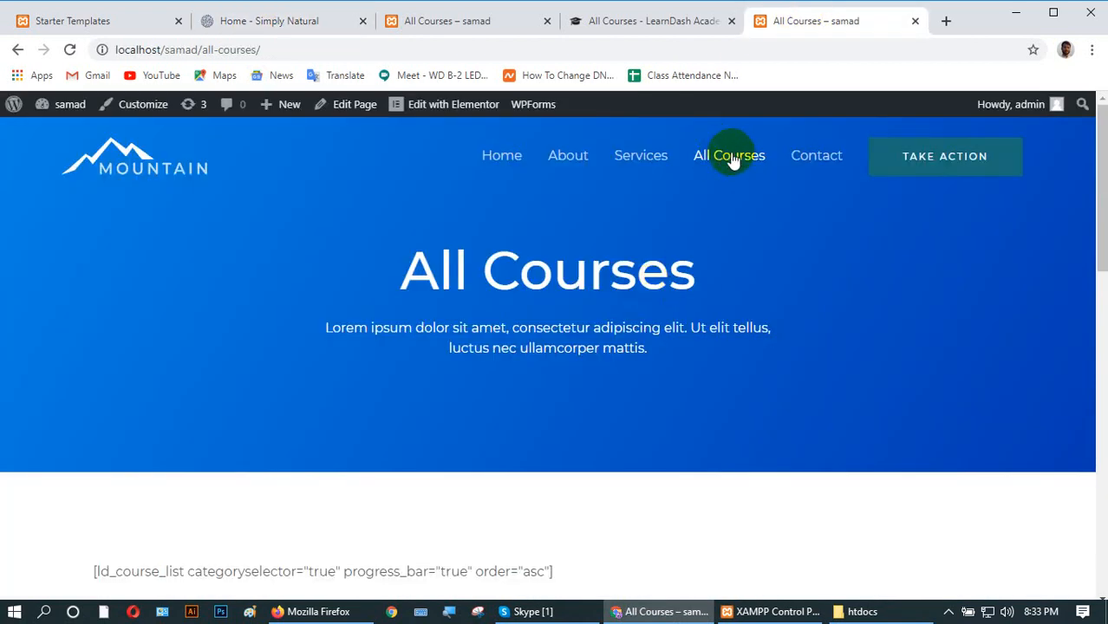
pyautogui.click(270, 21)
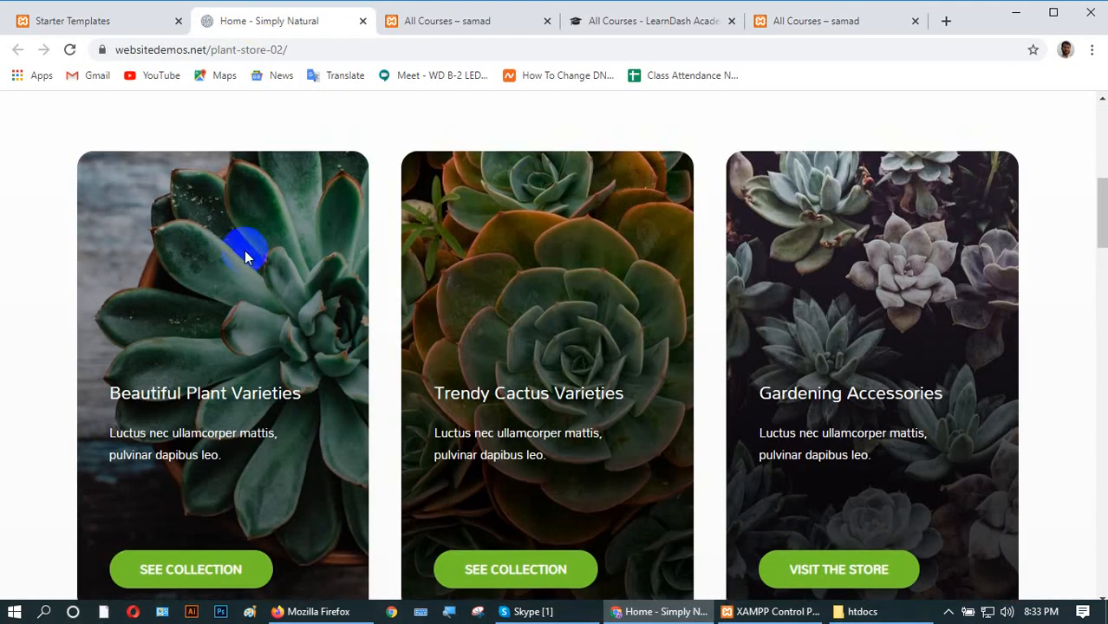
pyautogui.scroll(3, 246, 257)
# - Import the Simply Natural "Home" page template, skipping the dynamic content notice, and dismiss the import dialog
pyautogui.click(97, 19)
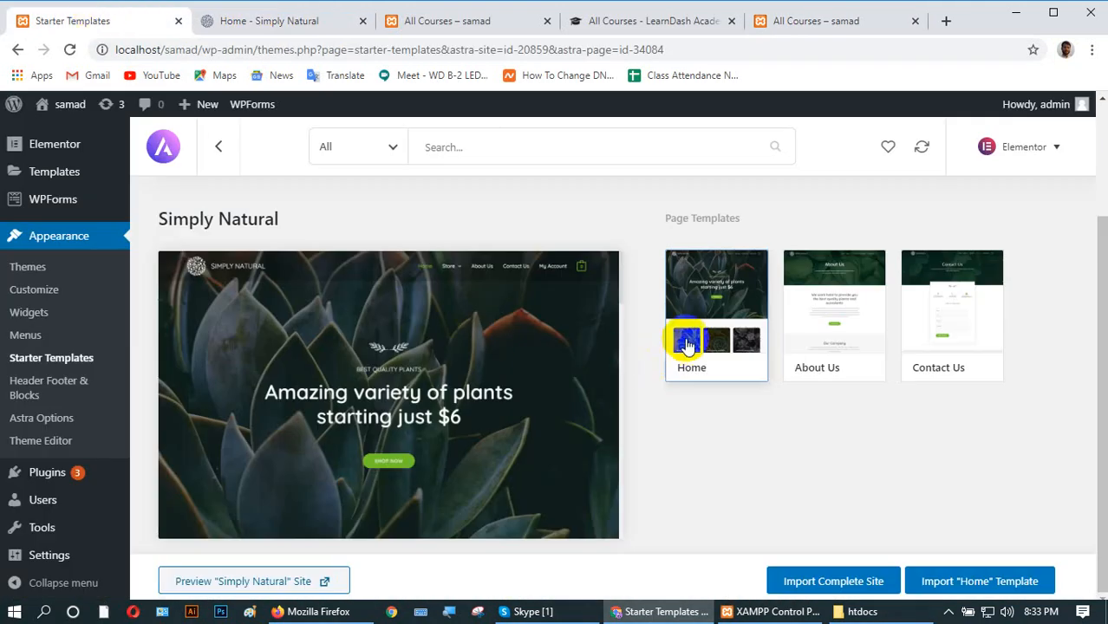
pyautogui.click(954, 586)
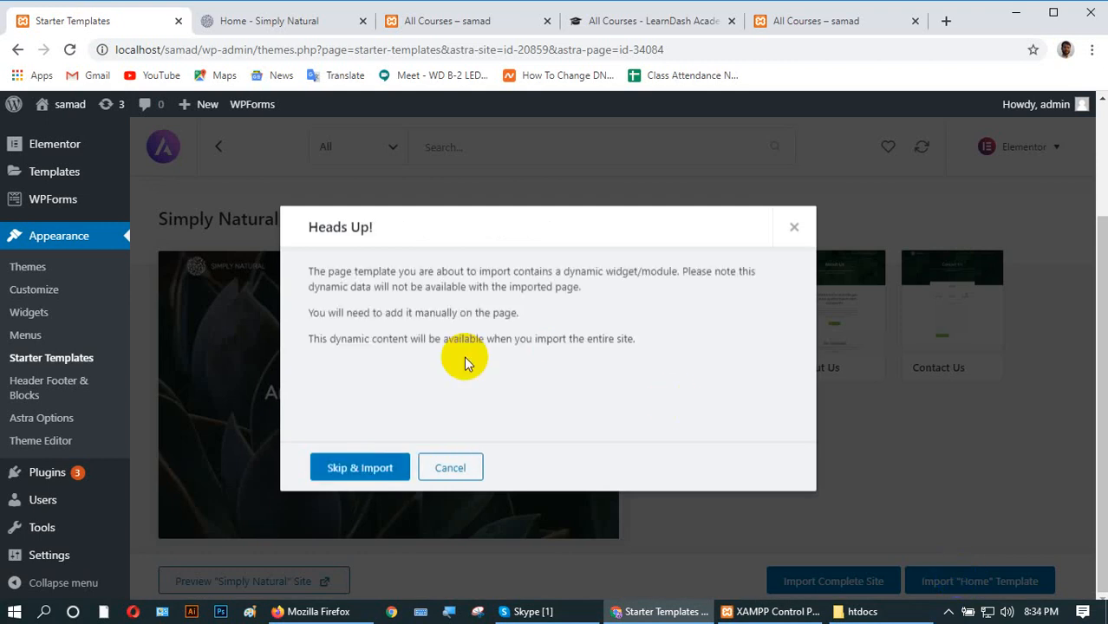
pyautogui.click(363, 466)
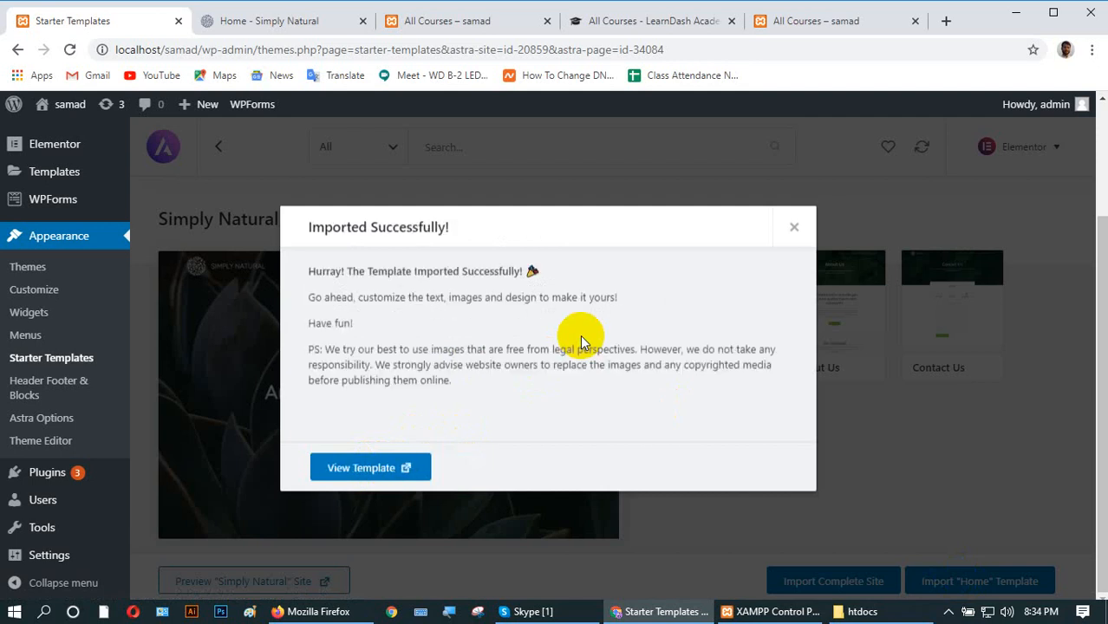
pyautogui.click(794, 230)
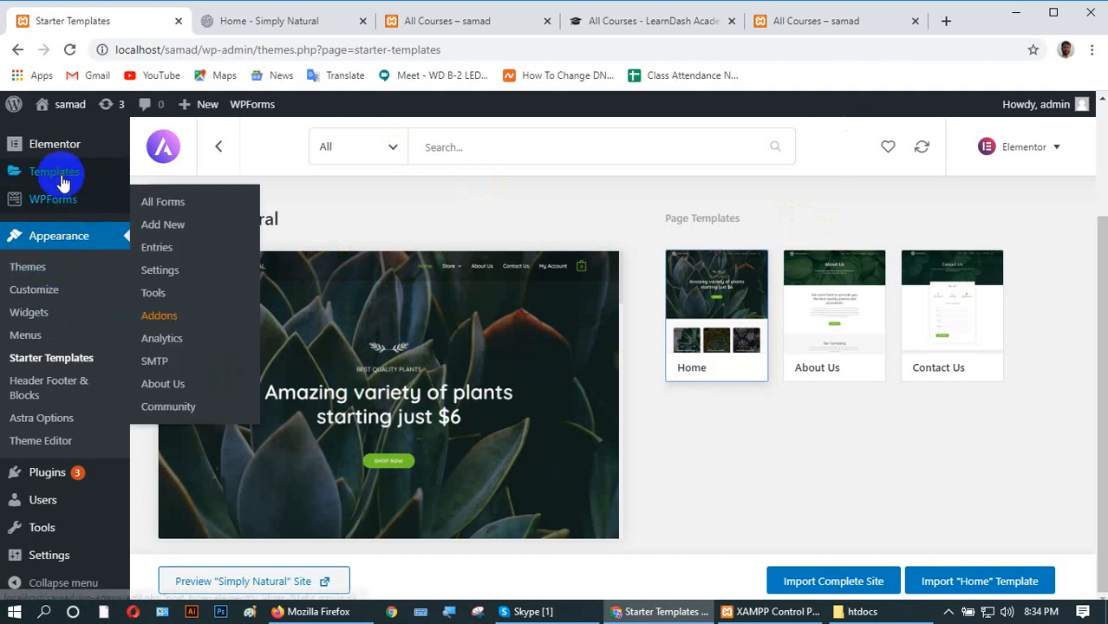
# - Preview the imported draft Home page from the pages list, look over its category cards, and open it in Elementor
pyautogui.scroll(3, 72, 273)
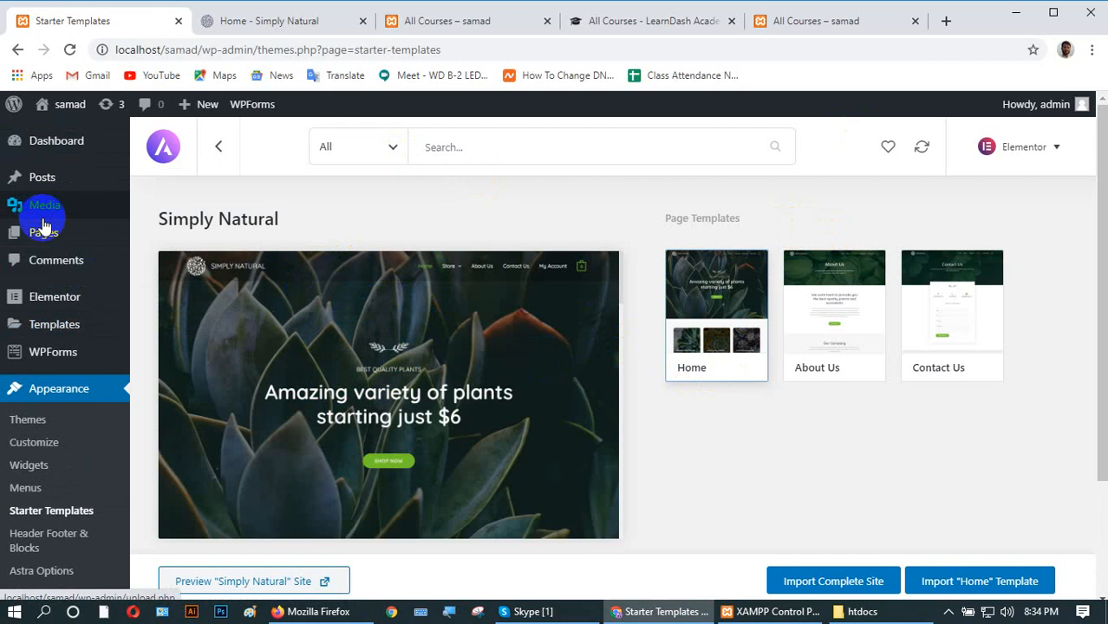
pyautogui.moveTo(62, 240)
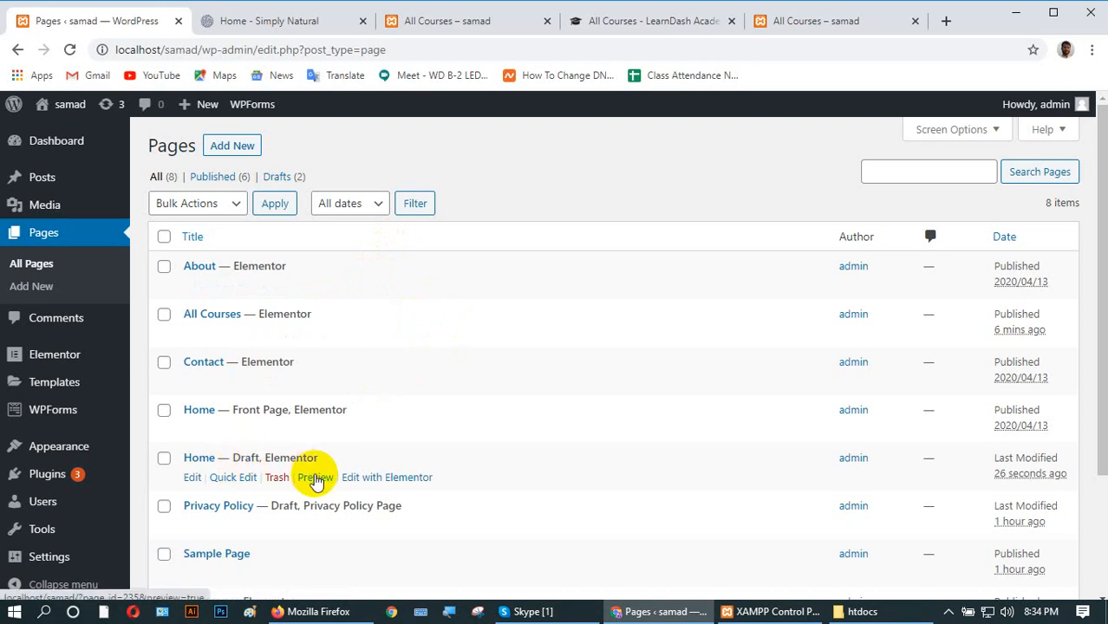
pyautogui.click(316, 478)
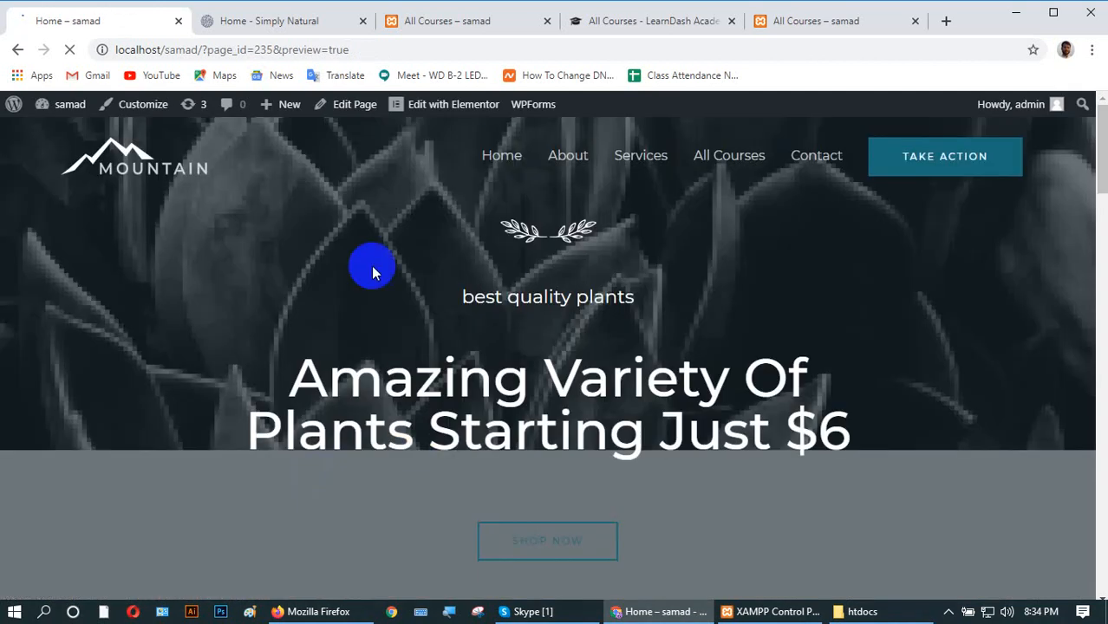
pyautogui.scroll(-6, 486, 286)
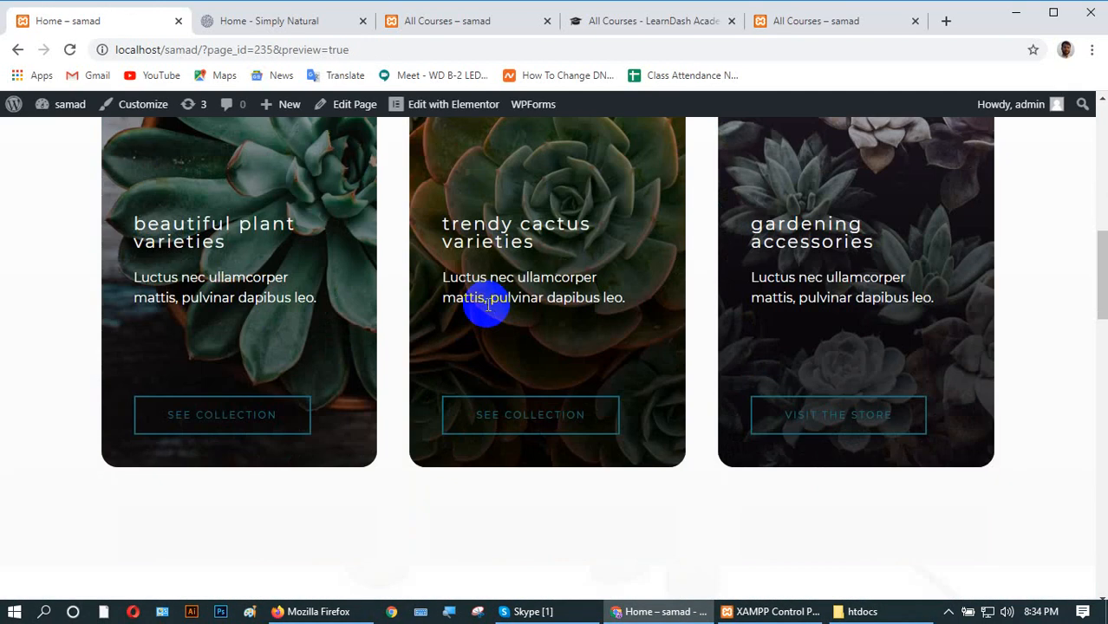
pyautogui.scroll(1, 477, 303)
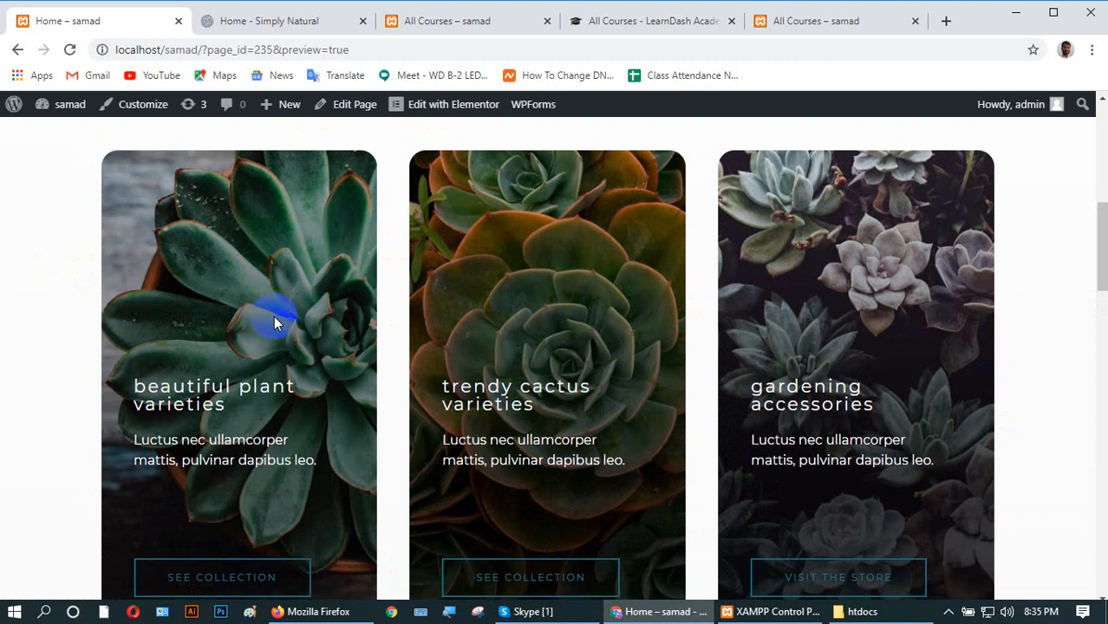
pyautogui.click(417, 108)
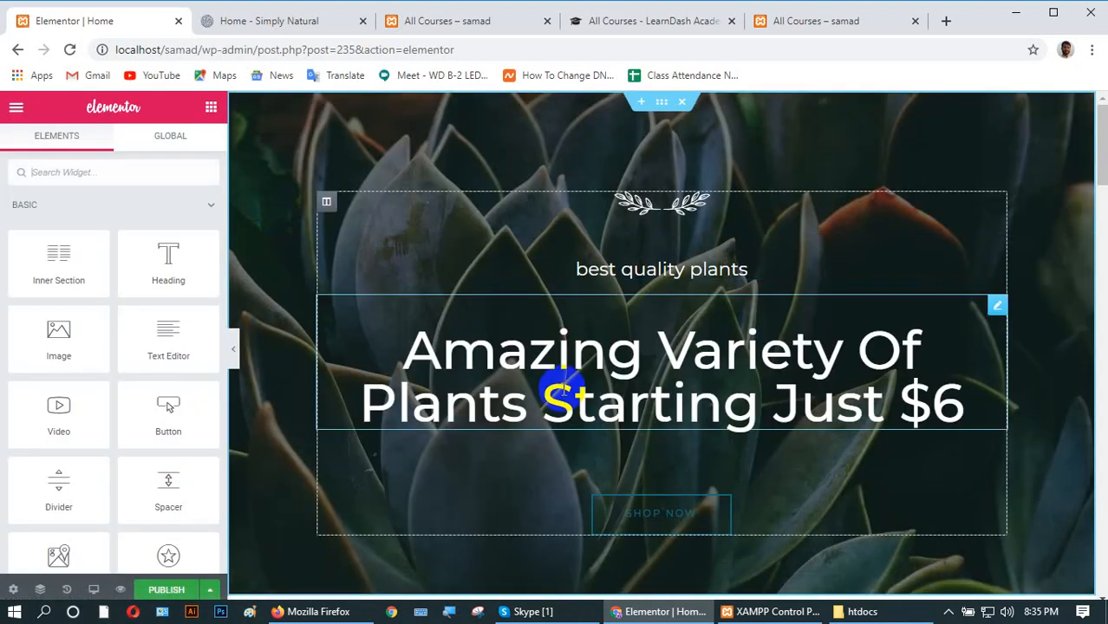
# - Look through the Home page's sections and delete the hero section with the "Amazing Variety Of Plants Starting Just $6" heading
pyautogui.scroll(-5, 652, 416)
pyautogui.scroll(-5, 652, 415)
pyautogui.scroll(5, 648, 408)
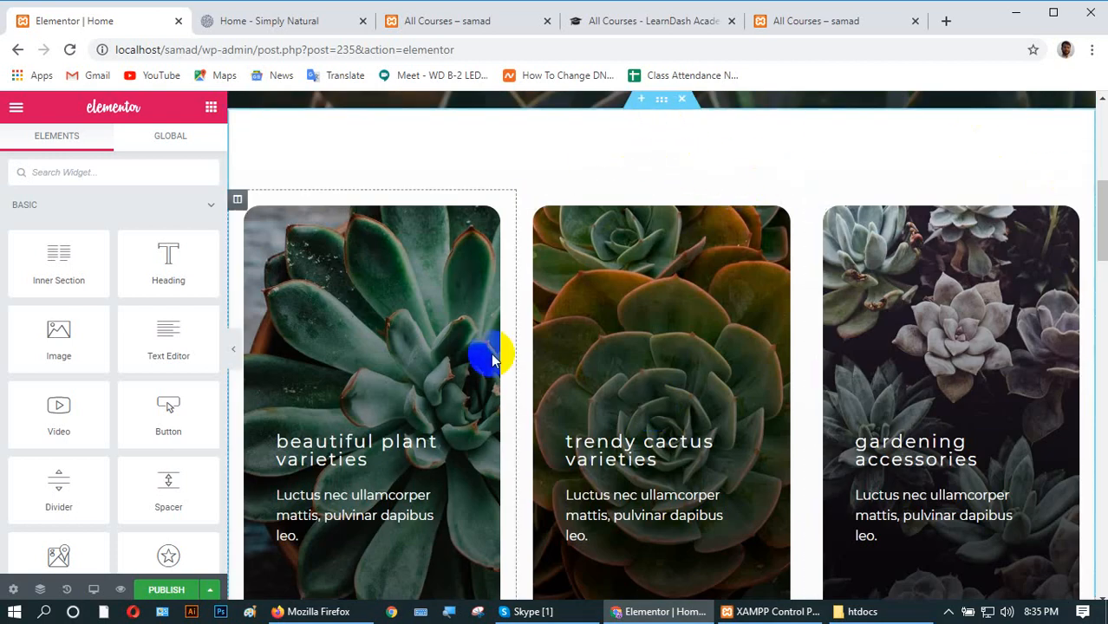
pyautogui.scroll(-4, 490, 358)
pyautogui.scroll(5, 491, 356)
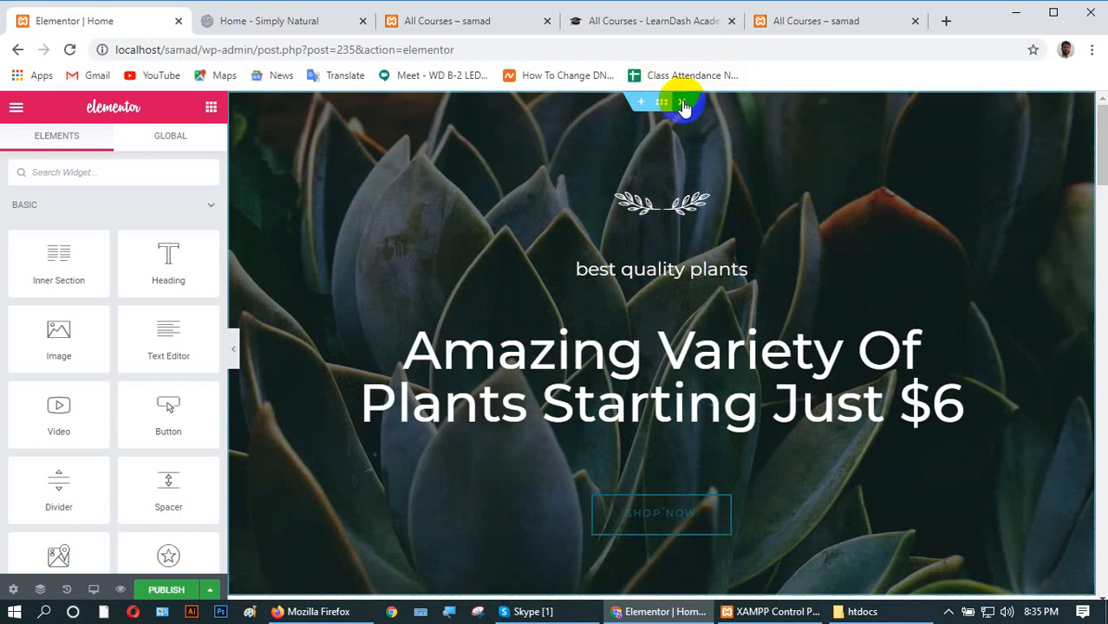
pyautogui.click(684, 104)
pyautogui.click(684, 104)
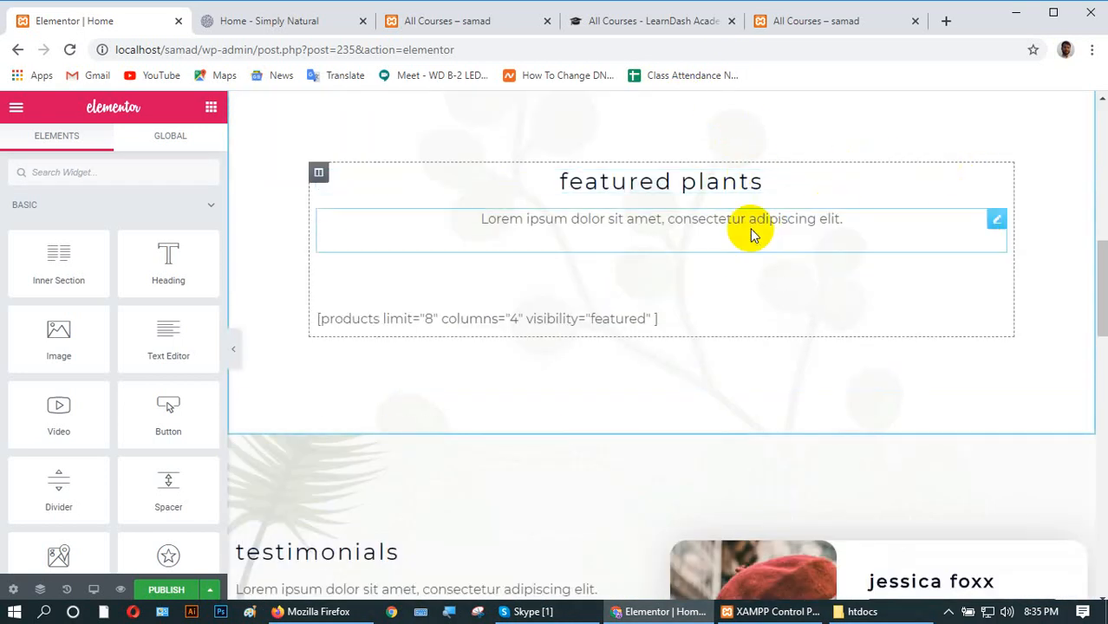
# - Delete the featured plants, testimonials and "interested? shop this plant collection!" sections, keeping only the category cards section
pyautogui.hotkey('ctrl', 'z')
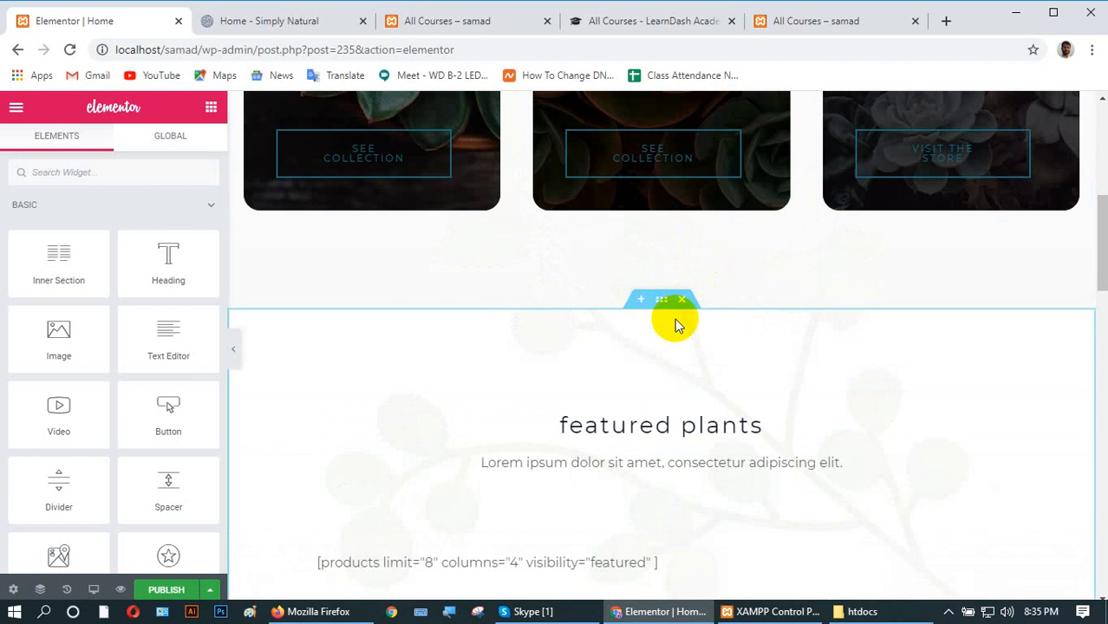
pyautogui.click(682, 297)
pyautogui.scroll(-2, 682, 295)
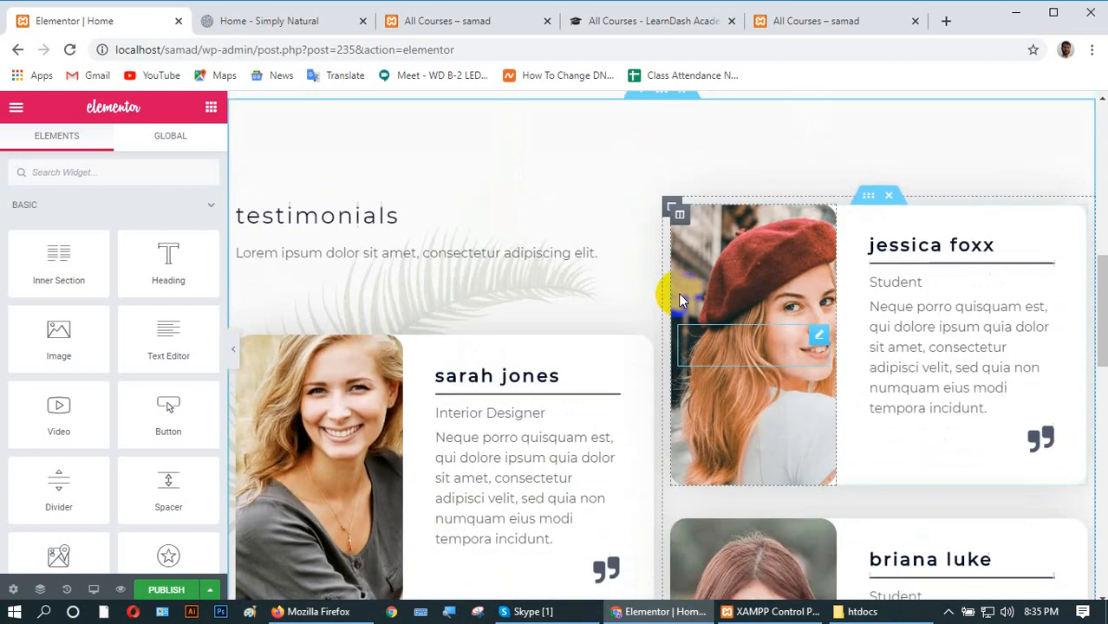
pyautogui.scroll(2, 680, 304)
pyautogui.click(684, 299)
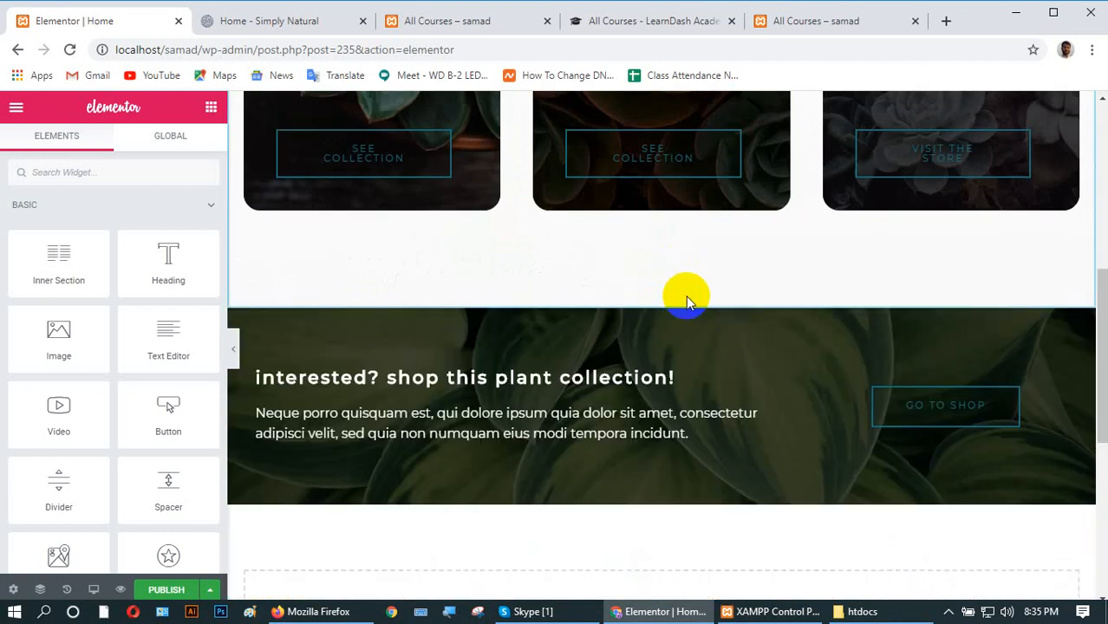
pyautogui.click(683, 301)
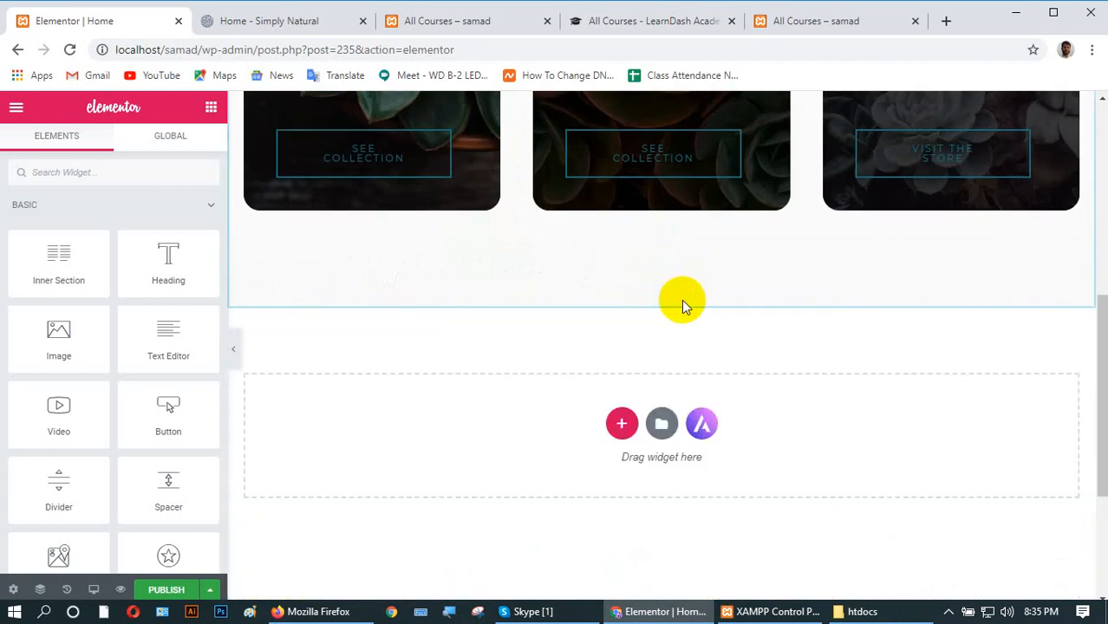
pyautogui.scroll(-3, 681, 299)
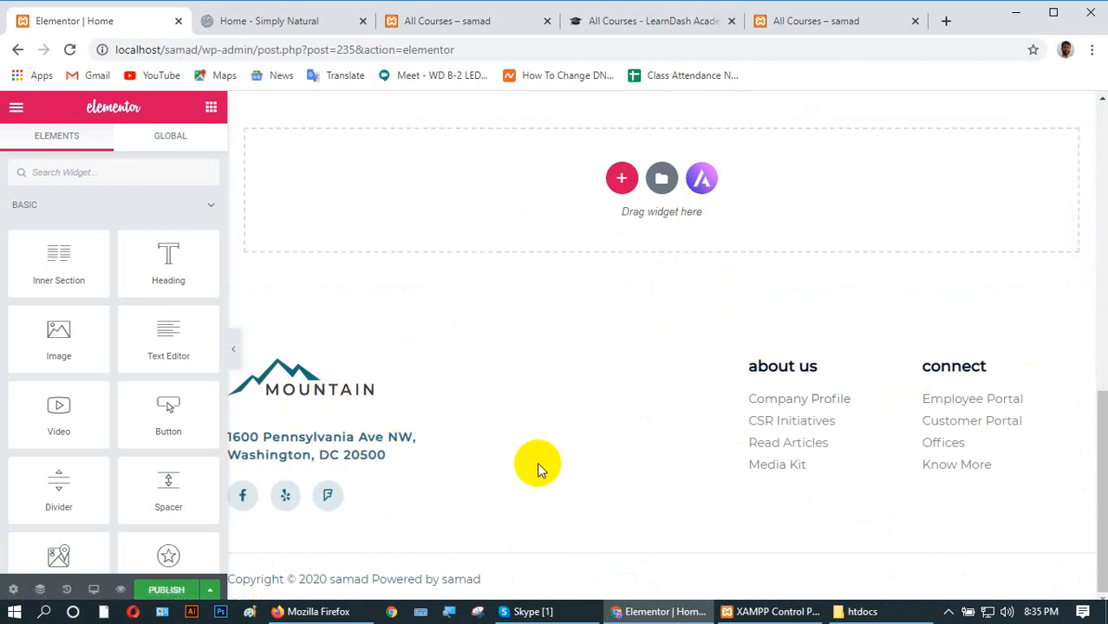
# - Look over the three remaining category cards and publish the trimmed Home page
pyautogui.scroll(5, 537, 464)
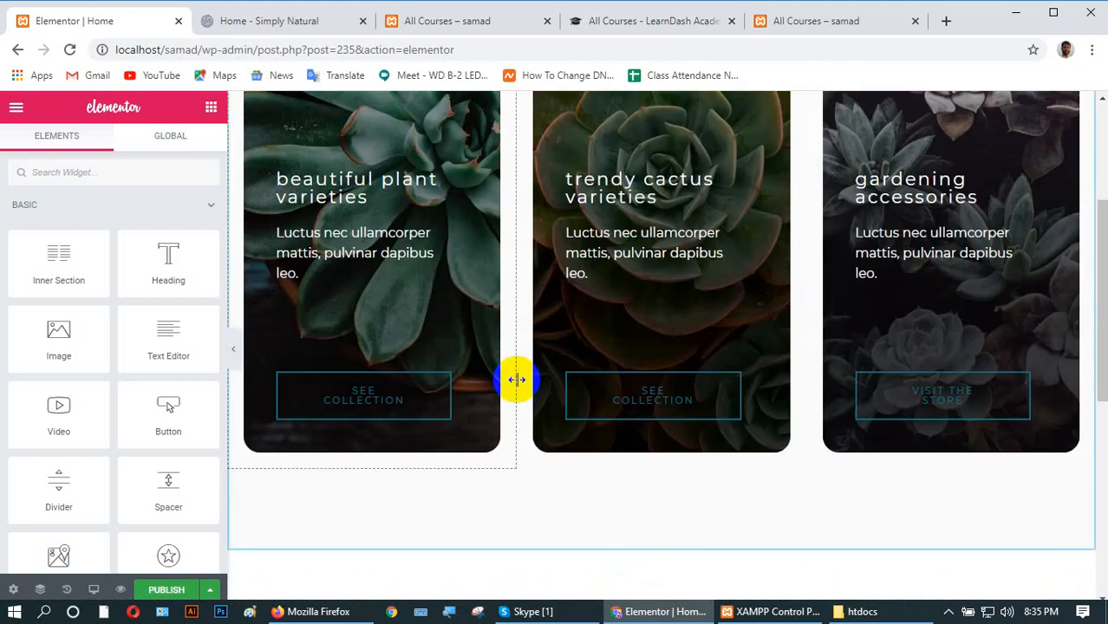
pyautogui.scroll(3, 626, 295)
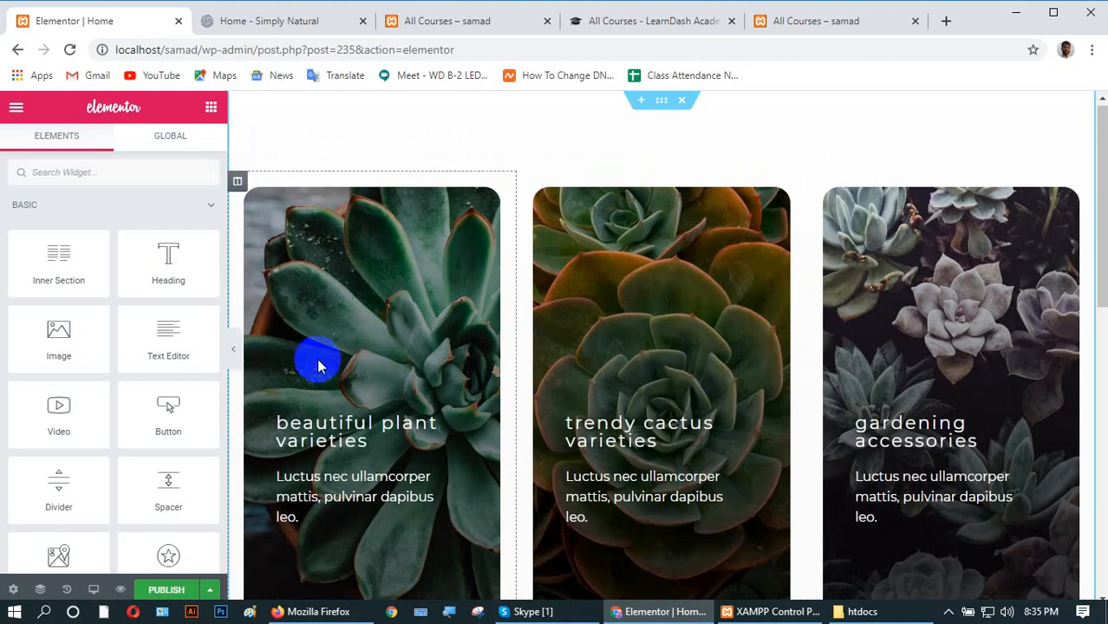
pyautogui.scroll(-3, 395, 371)
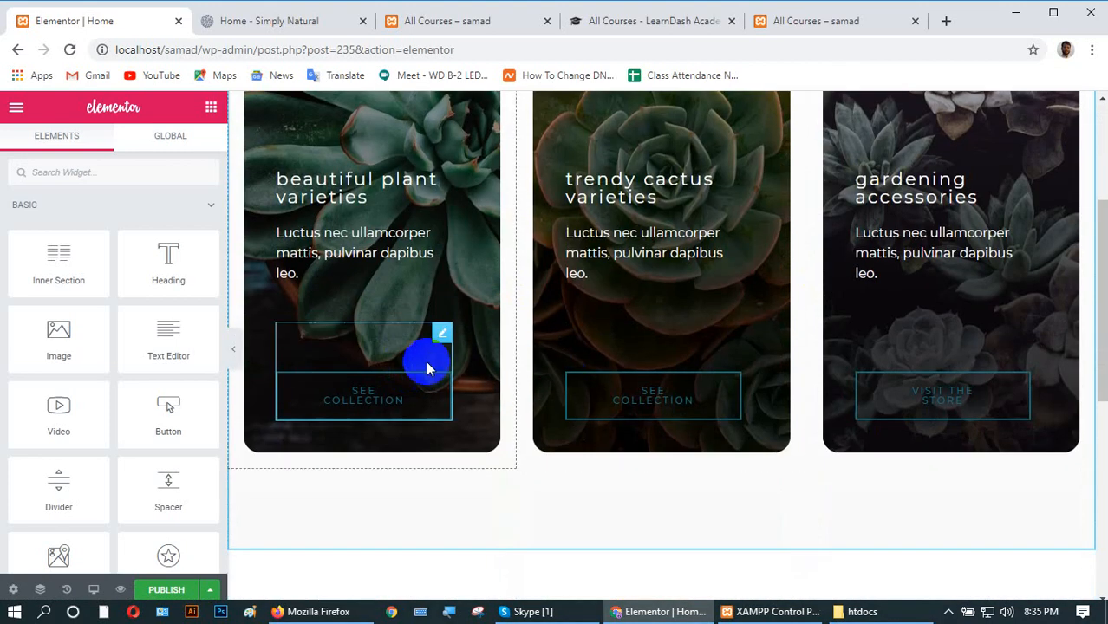
pyautogui.scroll(2, 425, 366)
pyautogui.scroll(2, 417, 370)
pyautogui.scroll(-3, 687, 347)
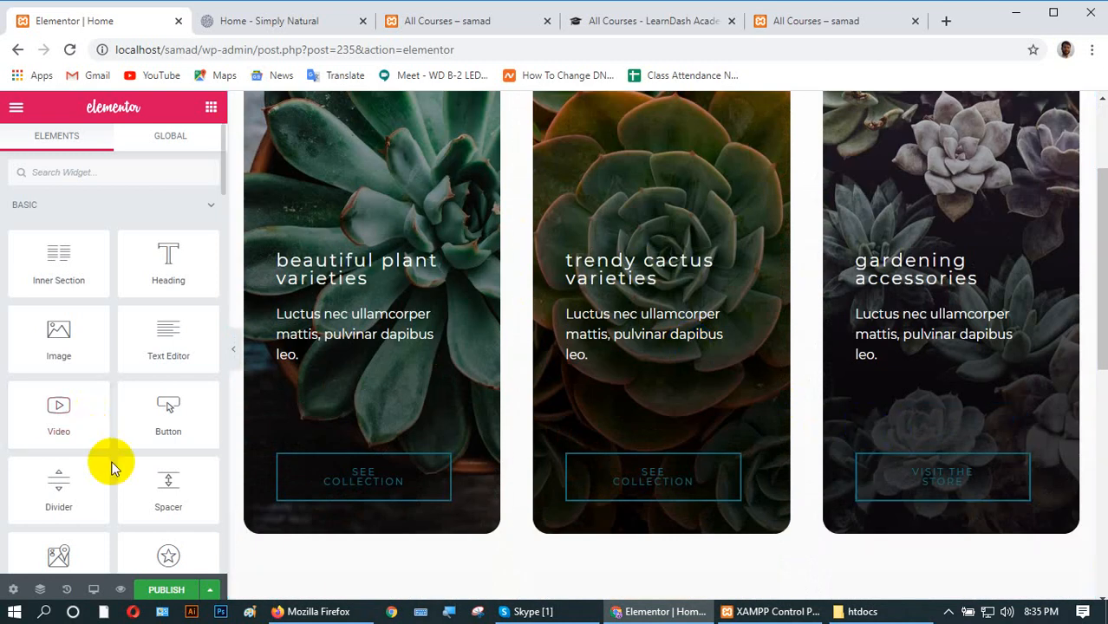
pyautogui.scroll(-3, 111, 463)
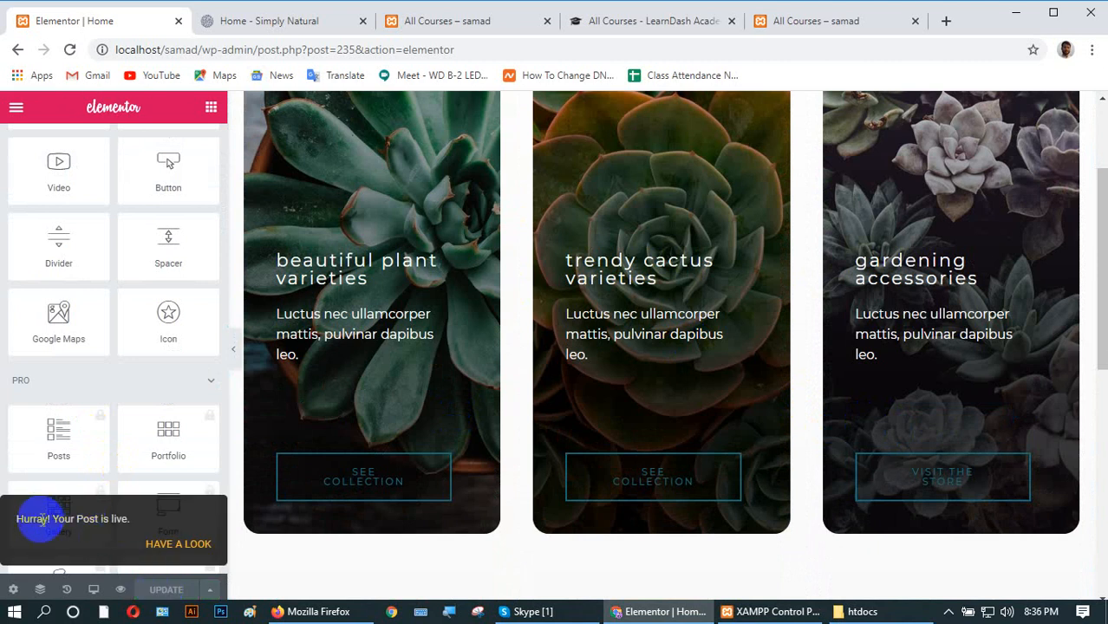
# - Save the trimmed Home page to the library as a template named "coursesphoto"
pyautogui.click(212, 595)
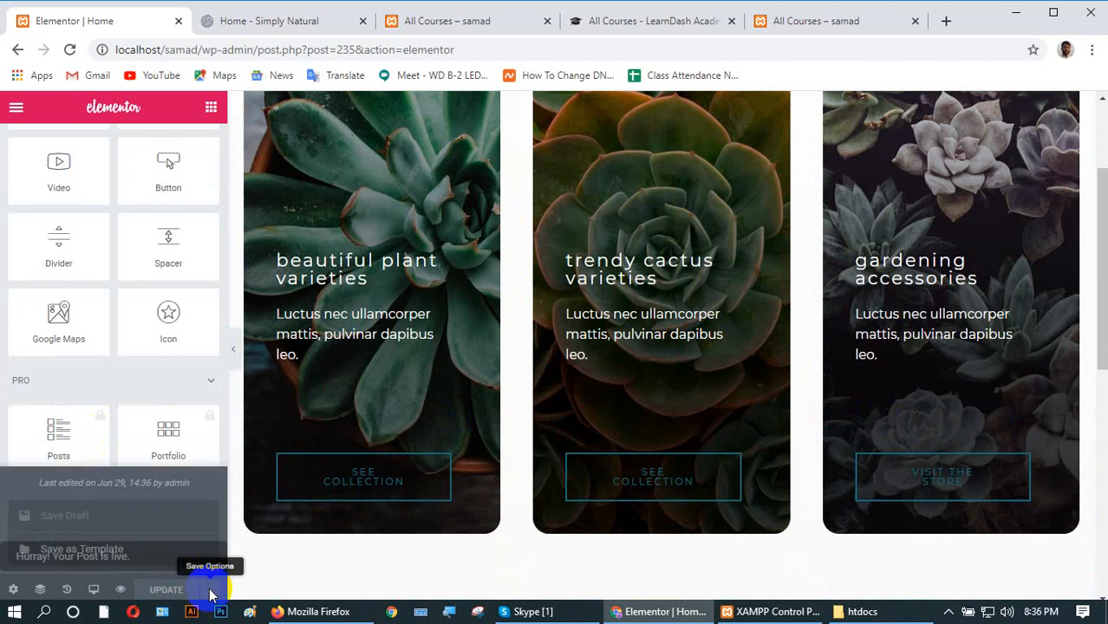
pyautogui.click(53, 551)
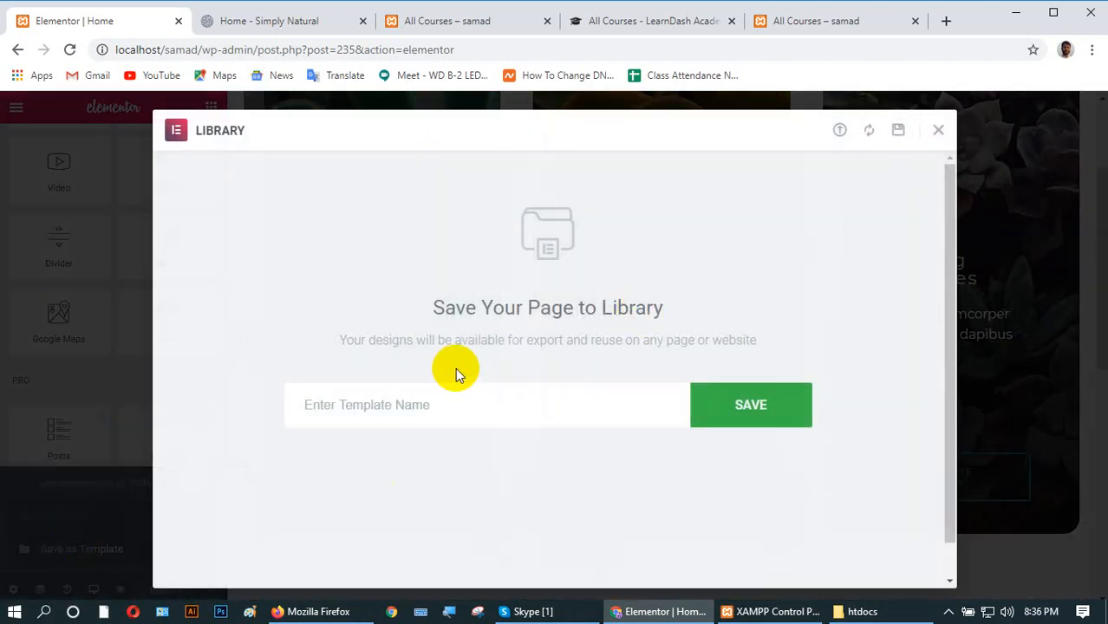
pyautogui.click(398, 407)
pyautogui.write('coursesphoto')
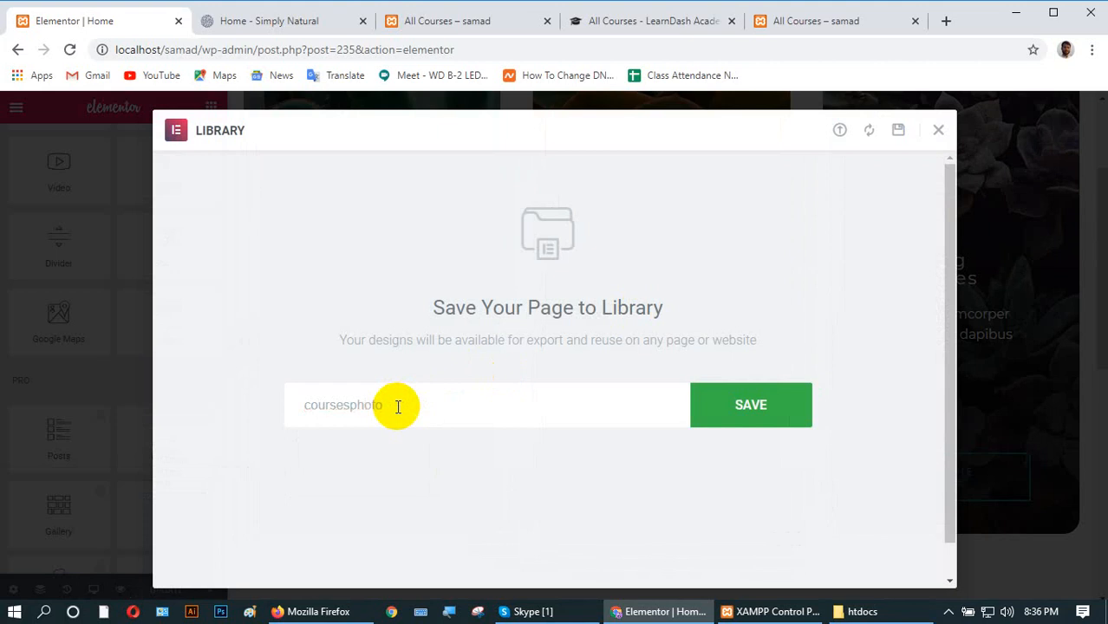
pyautogui.click(731, 415)
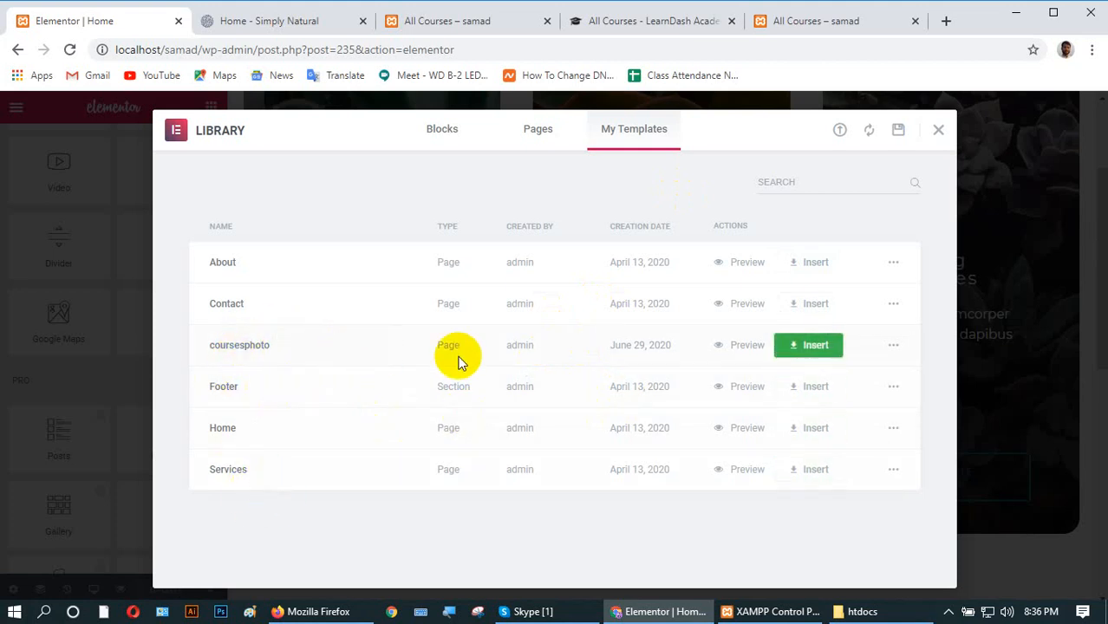
# - Preview the saved coursesphoto template from the library and look over its cards and footer
pyautogui.click(739, 345)
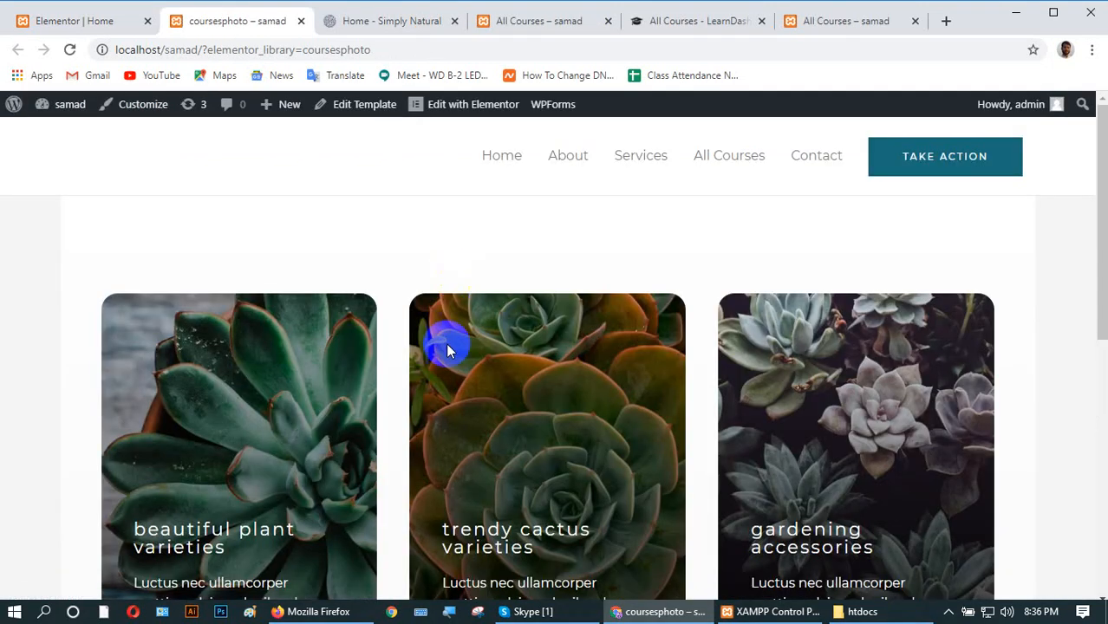
pyautogui.scroll(-7, 395, 426)
pyautogui.scroll(10, 395, 444)
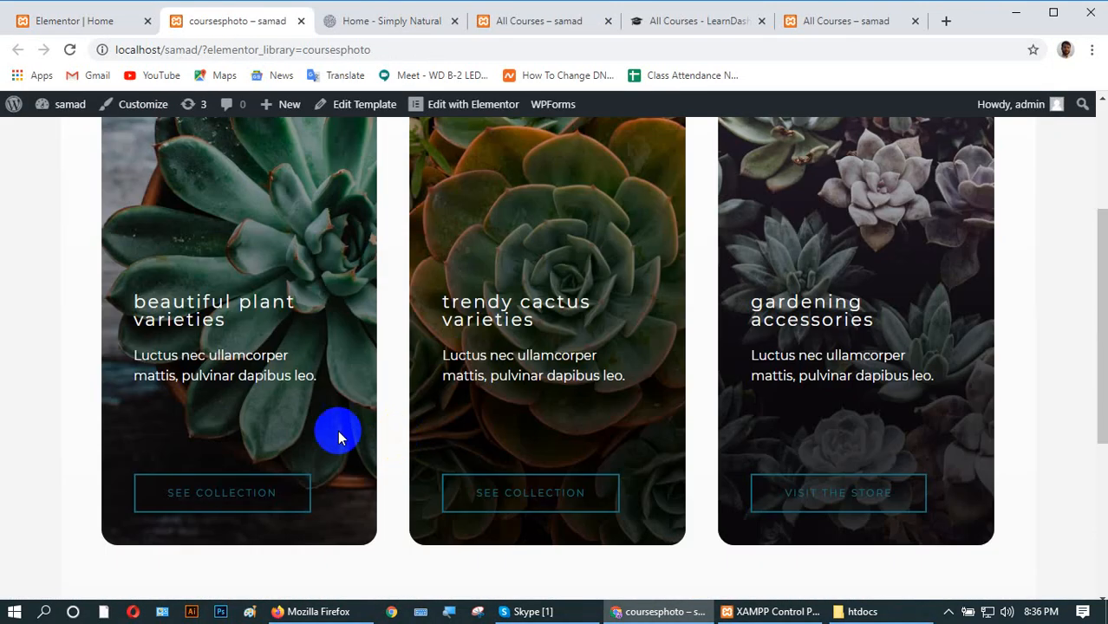
pyautogui.scroll(-7, 458, 443)
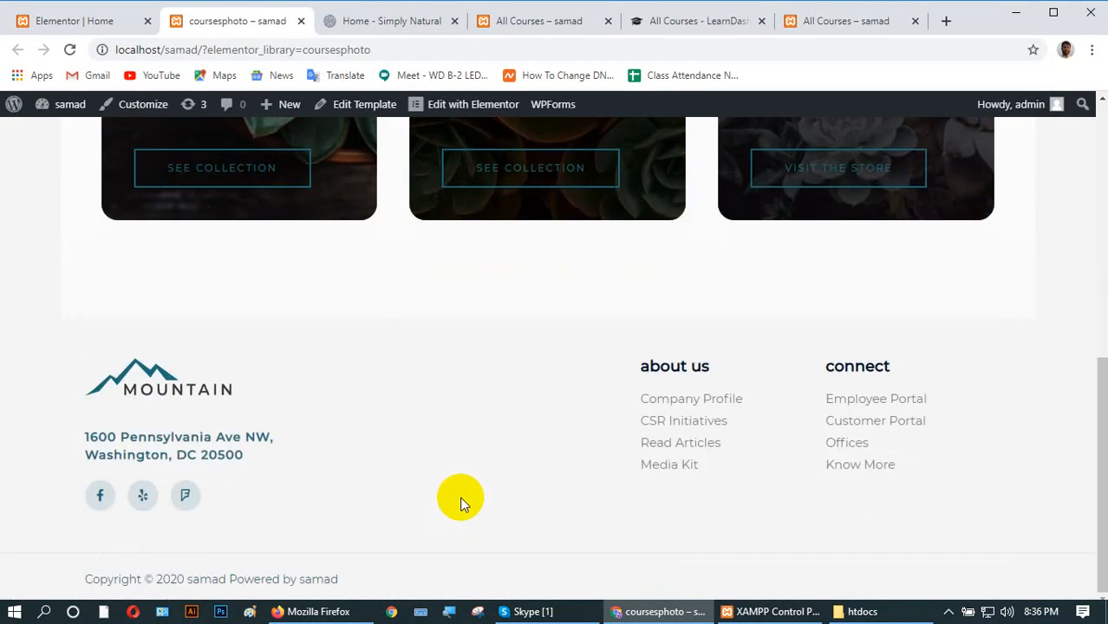
pyautogui.scroll(7, 457, 500)
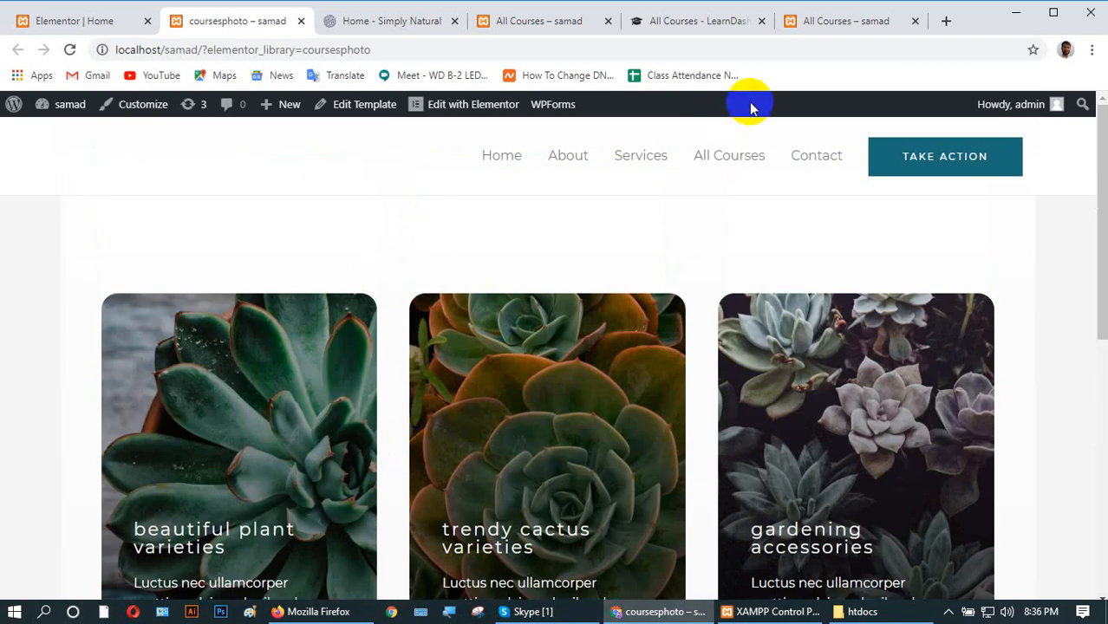
# - Compare the live All Courses page's course list shortcode area with the category cards in the coursesphoto template preview
pyautogui.click(806, 21)
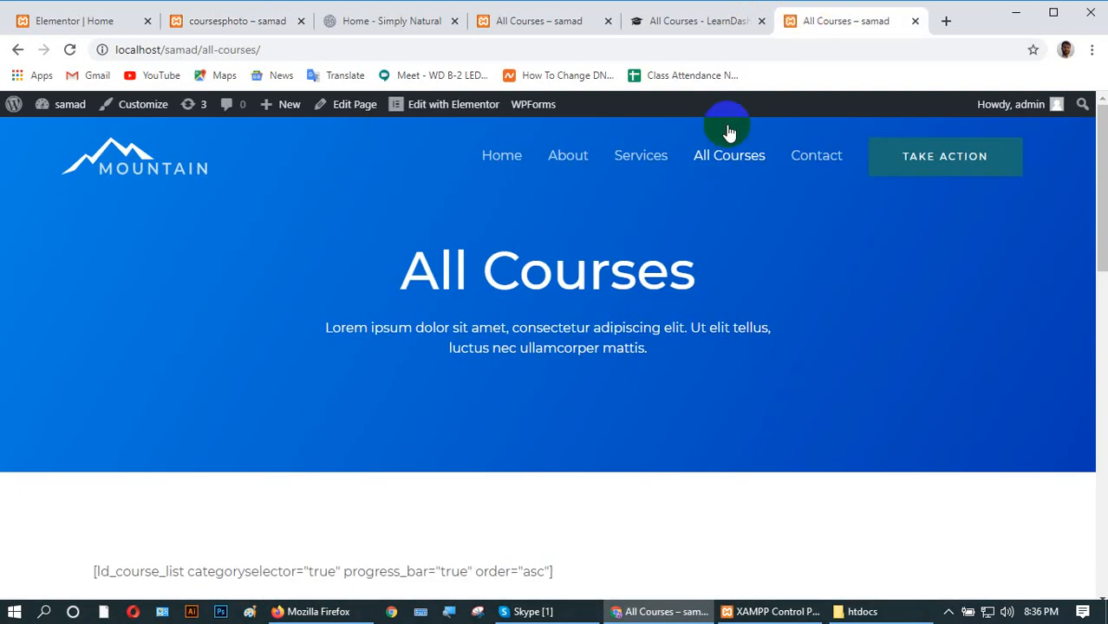
pyautogui.scroll(-3, 573, 373)
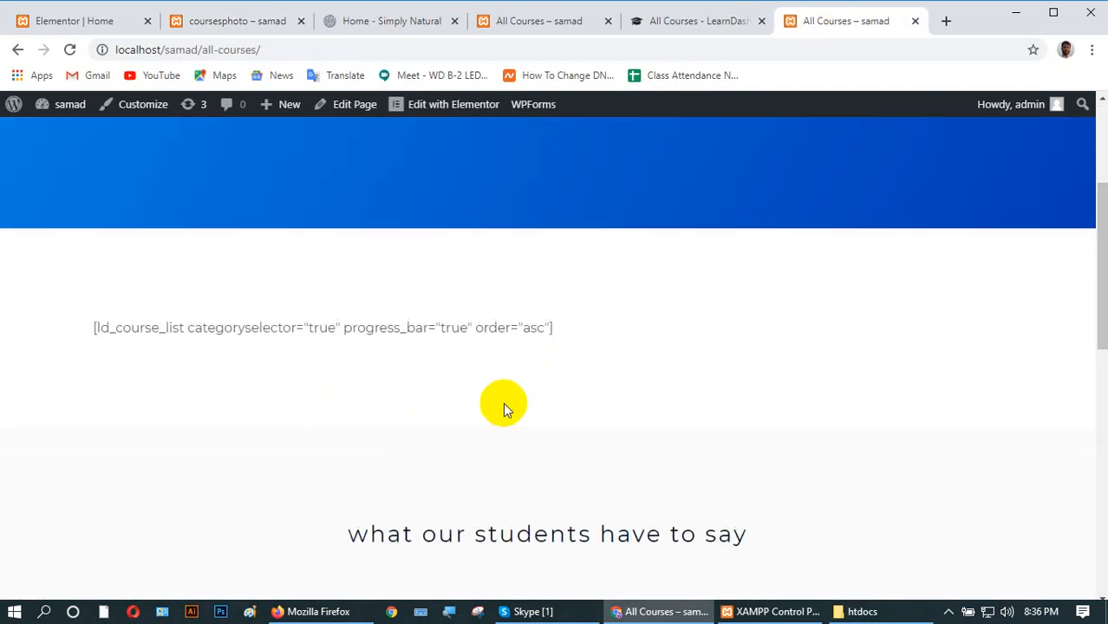
pyautogui.scroll(3, 504, 406)
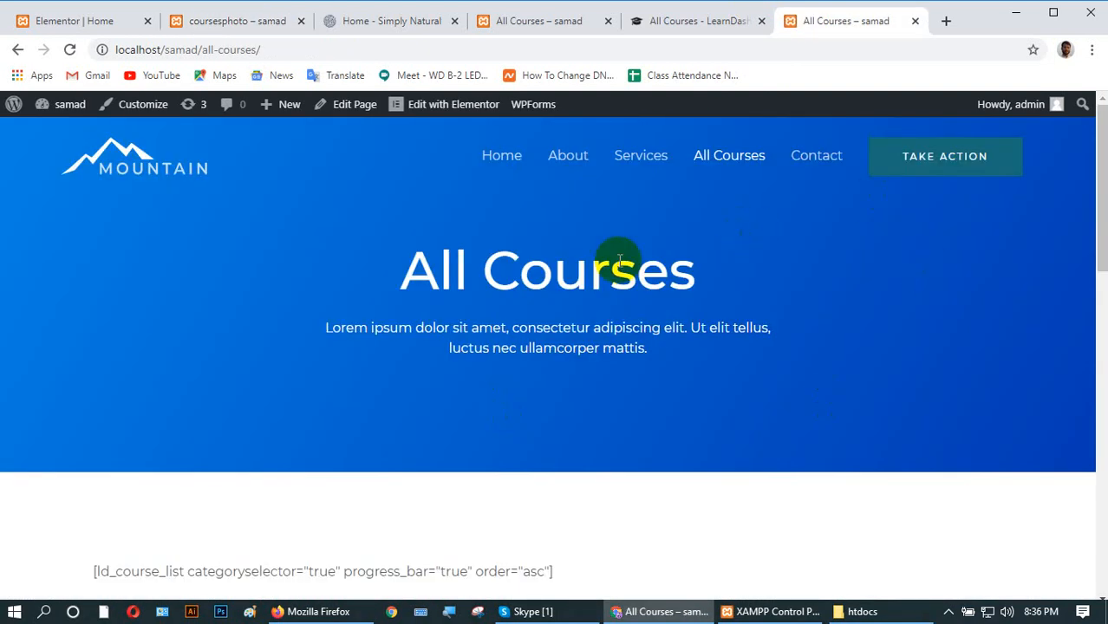
pyautogui.click(218, 20)
pyautogui.scroll(-3, 264, 314)
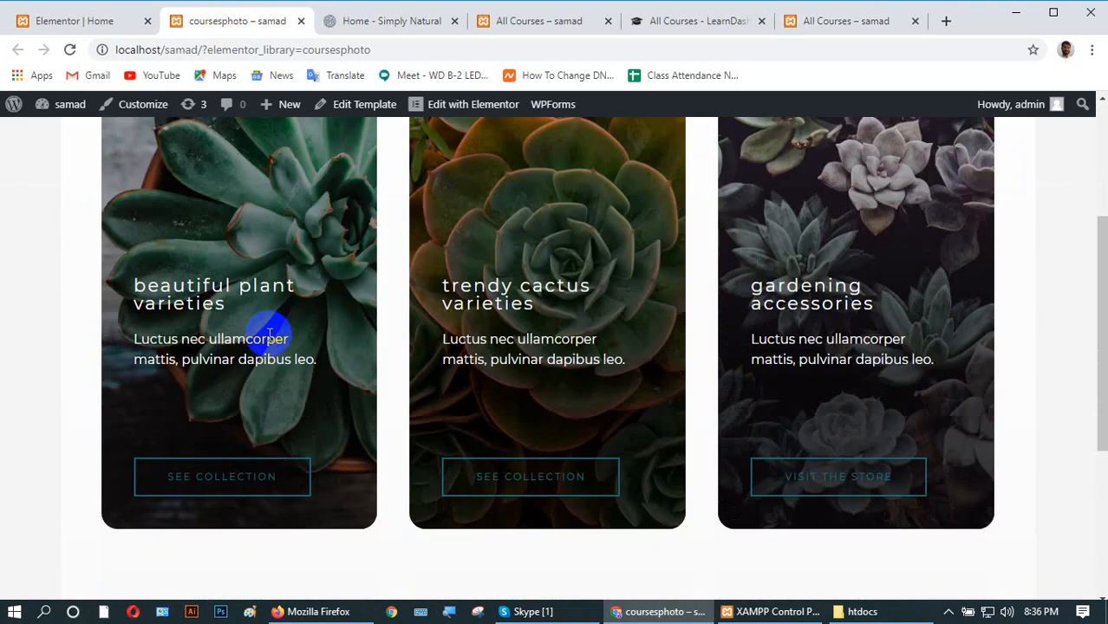
pyautogui.scroll(-3, 35, 403)
pyautogui.scroll(4, 32, 387)
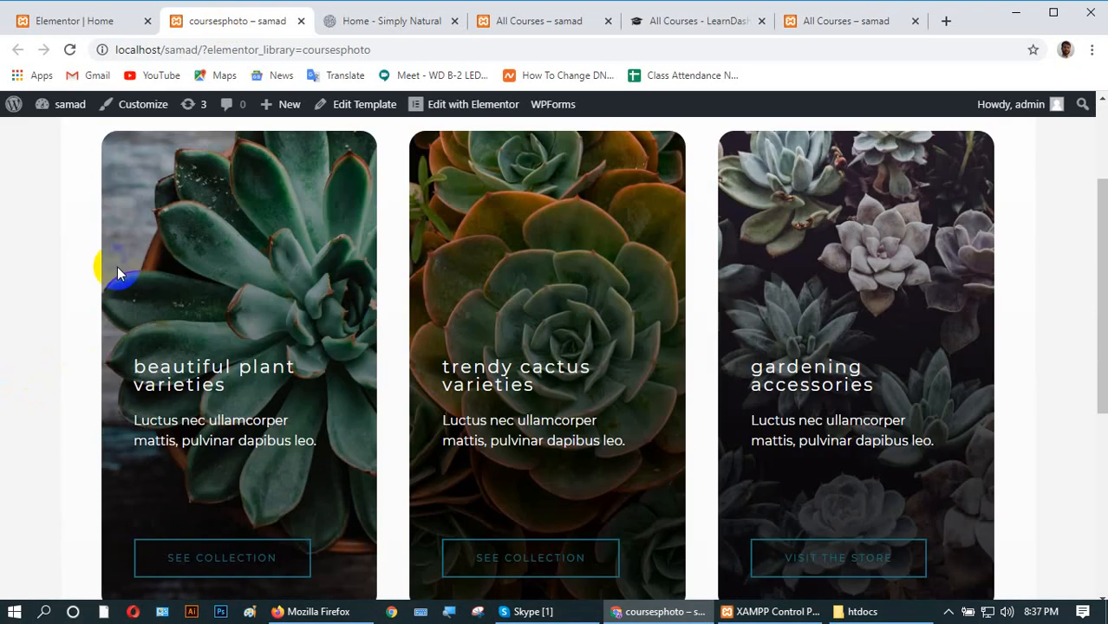
pyautogui.scroll(-3, 495, 453)
pyautogui.scroll(3, 228, 309)
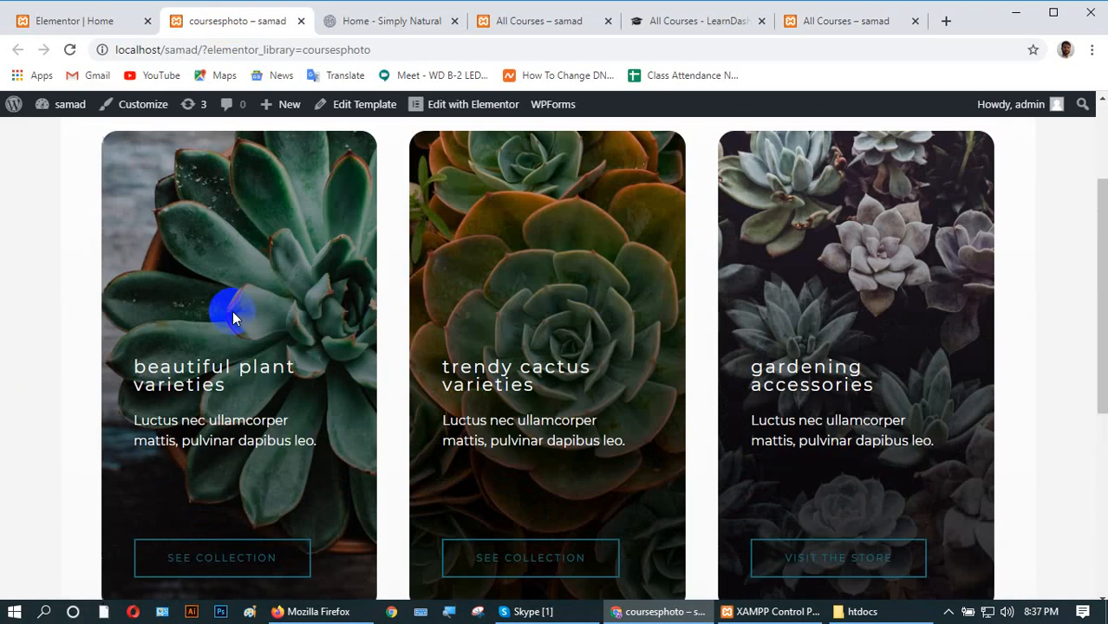
# - Open the All Courses page in Elementor and delete the section holding the ld_course_list shortcode
pyautogui.click(811, 25)
pyautogui.scroll(-3, 360, 508)
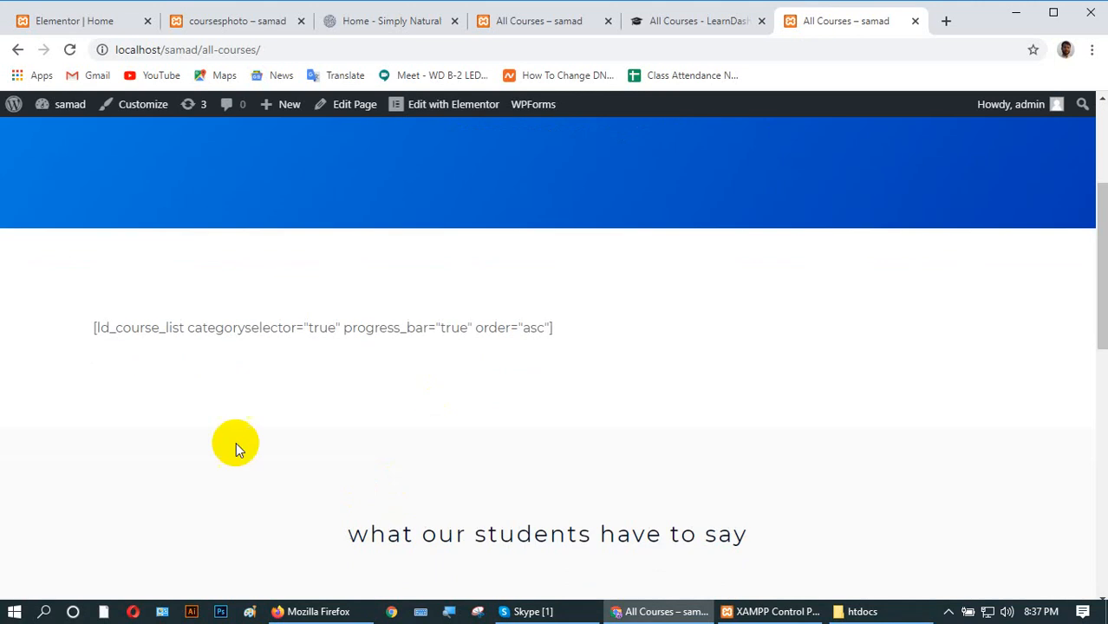
pyautogui.click(435, 108)
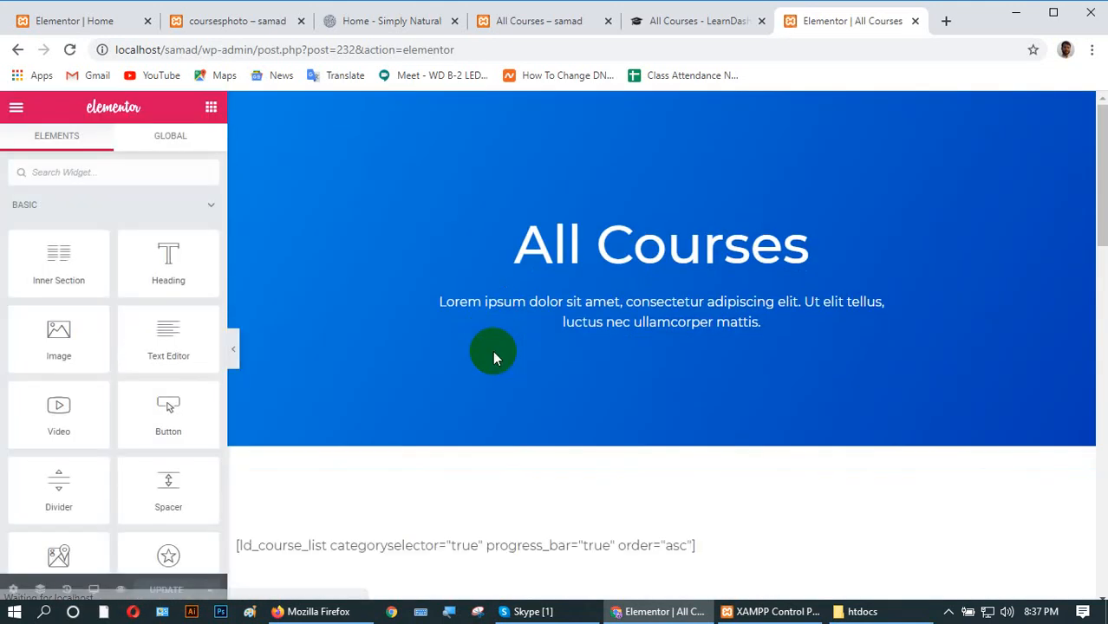
pyautogui.scroll(-3, 517, 424)
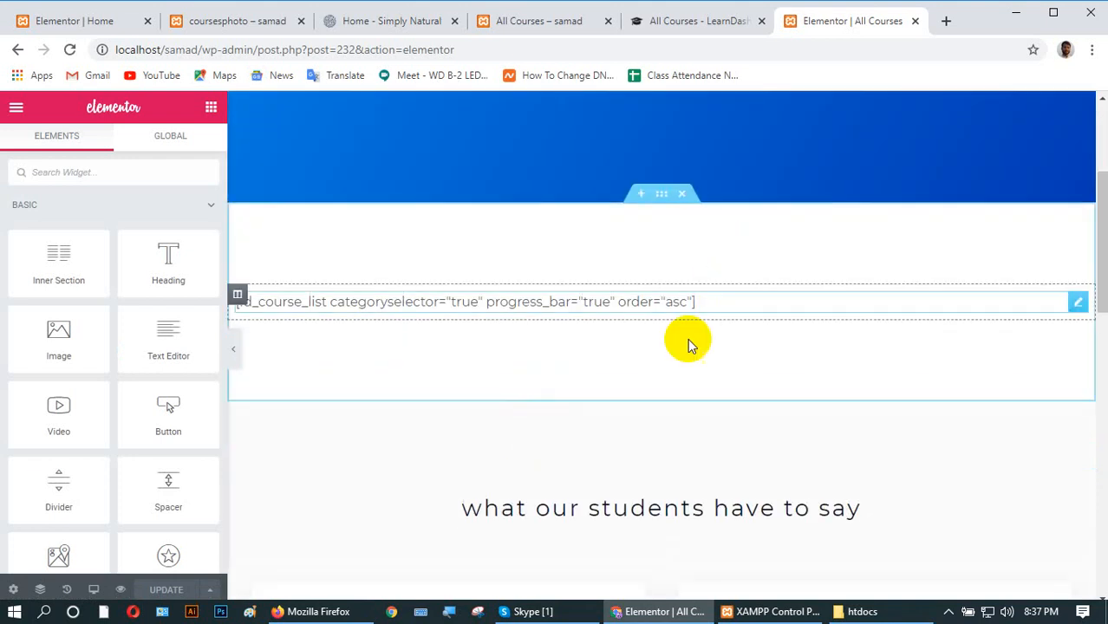
pyautogui.click(682, 196)
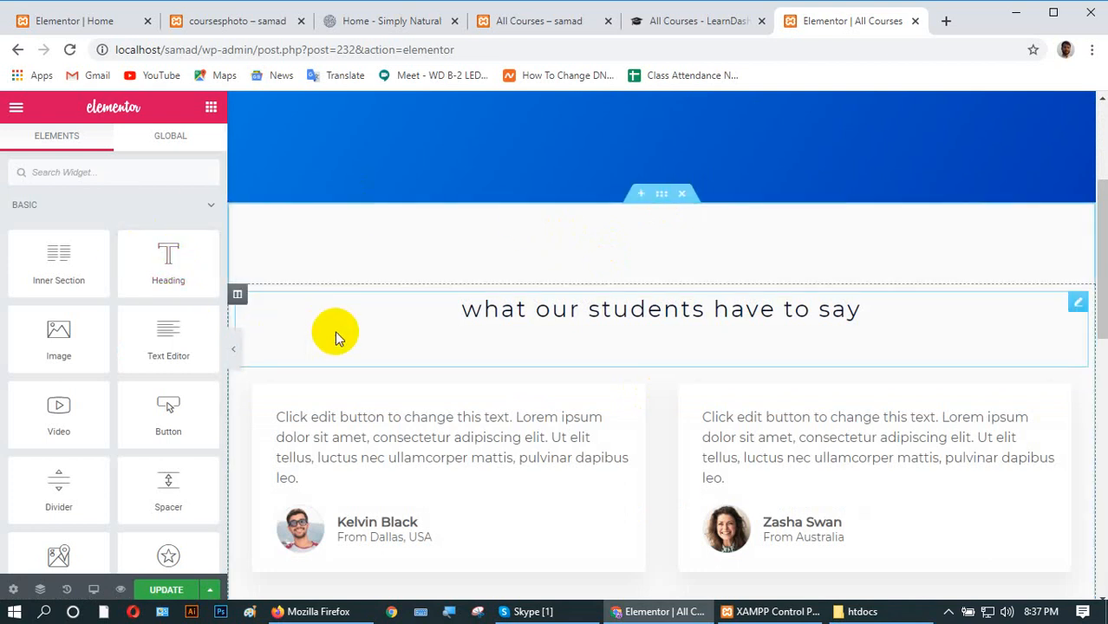
# - Add an empty section directly above the "what our students have to say" section on the All Courses page
pyautogui.scroll(-9, 341, 331)
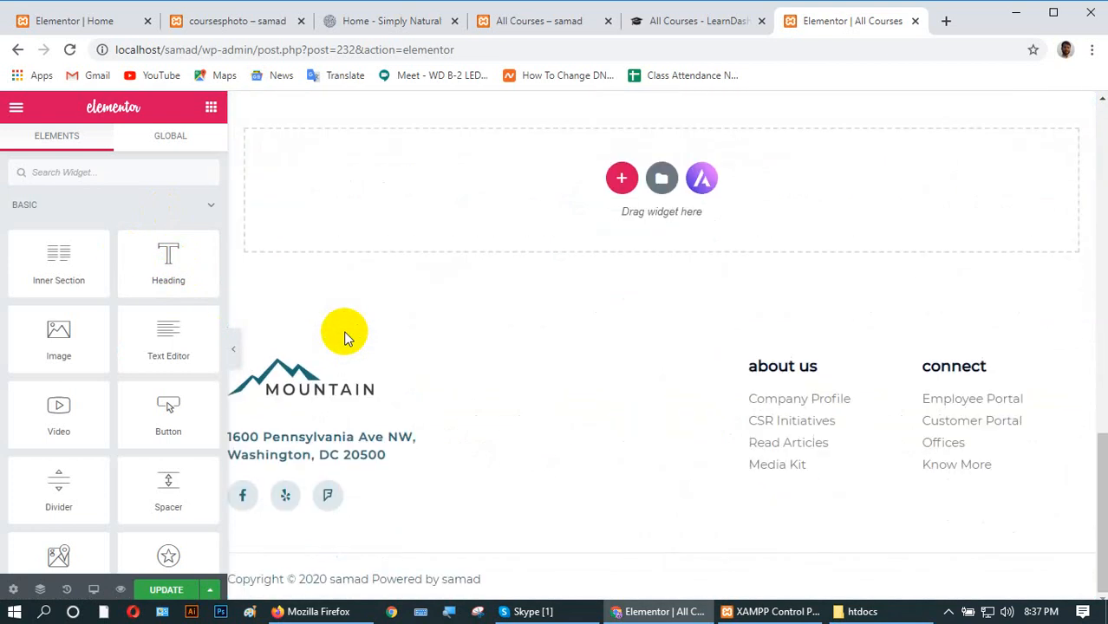
pyautogui.scroll(3, 345, 336)
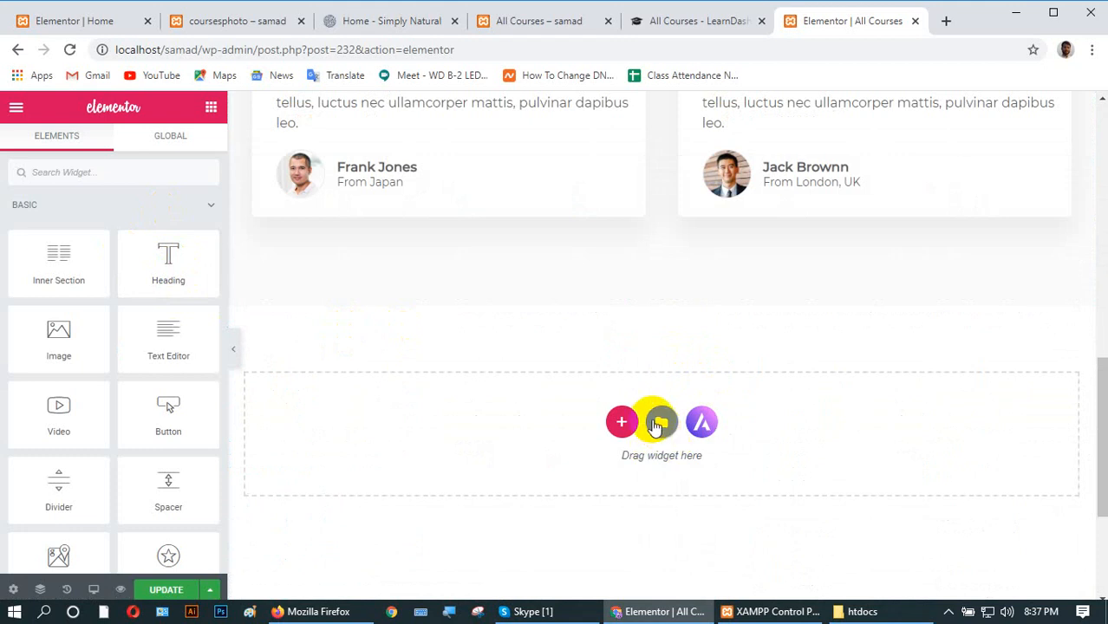
pyautogui.click(462, 411)
pyautogui.click(446, 317)
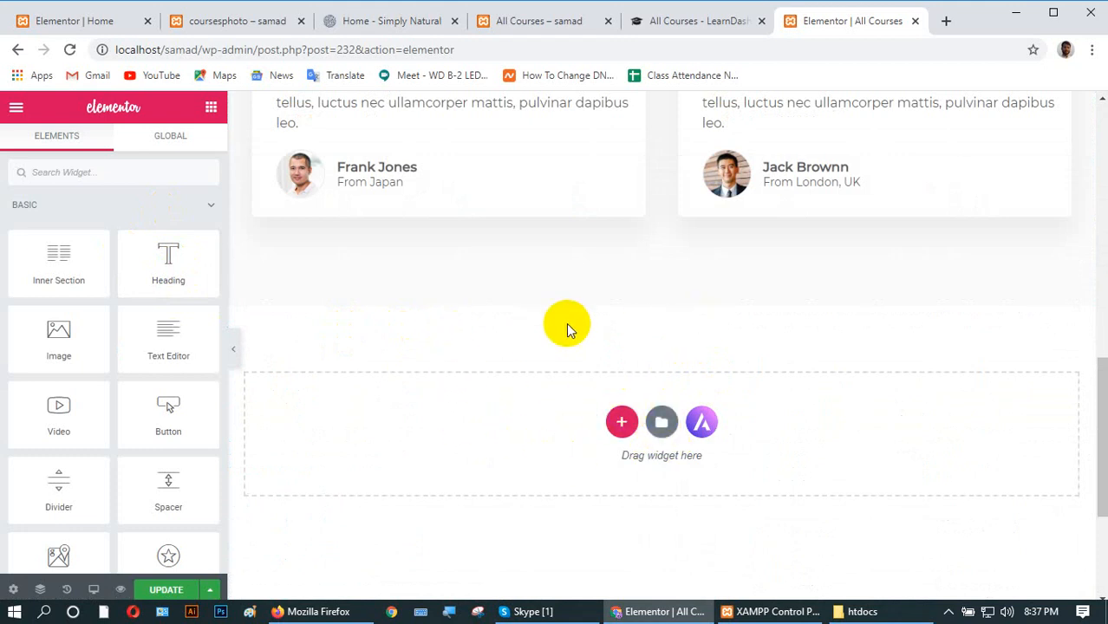
pyautogui.scroll(-3, 567, 328)
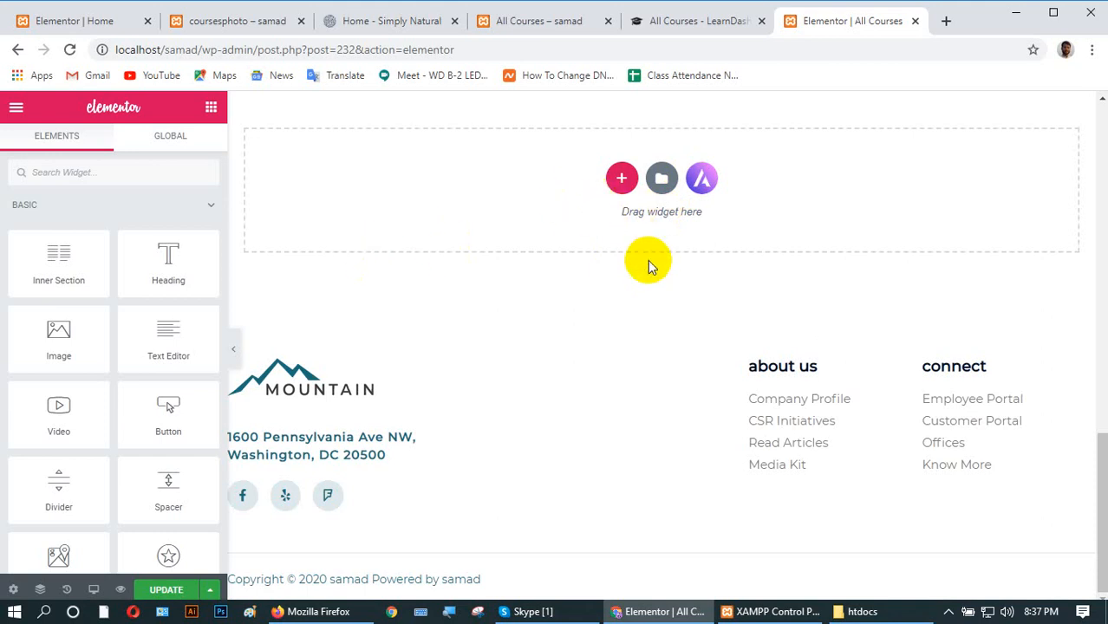
pyautogui.scroll(6, 649, 263)
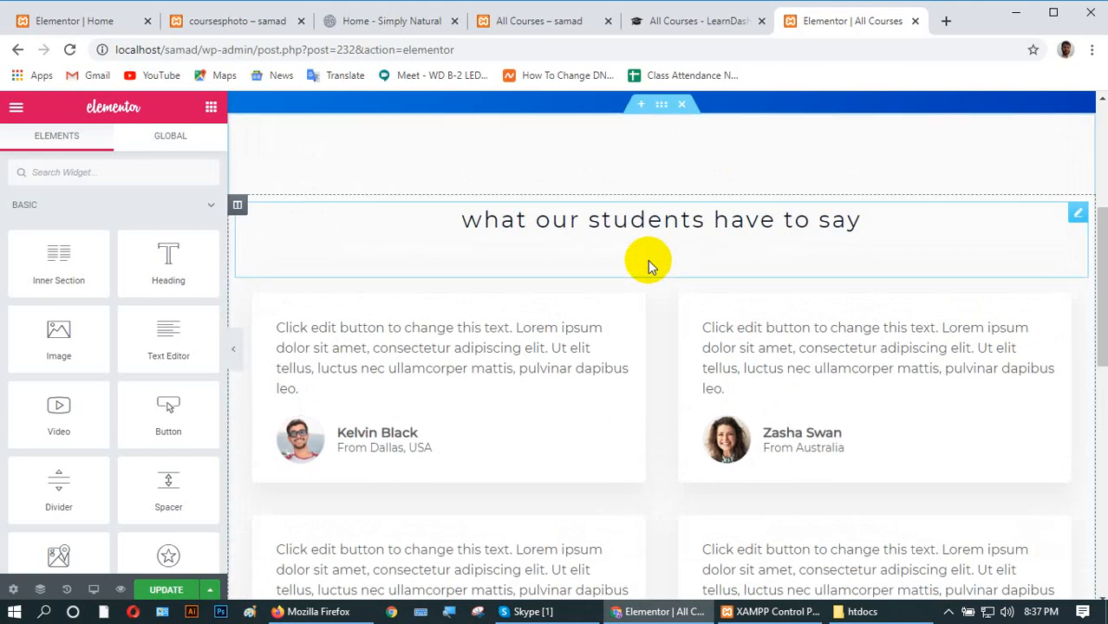
pyautogui.click(642, 109)
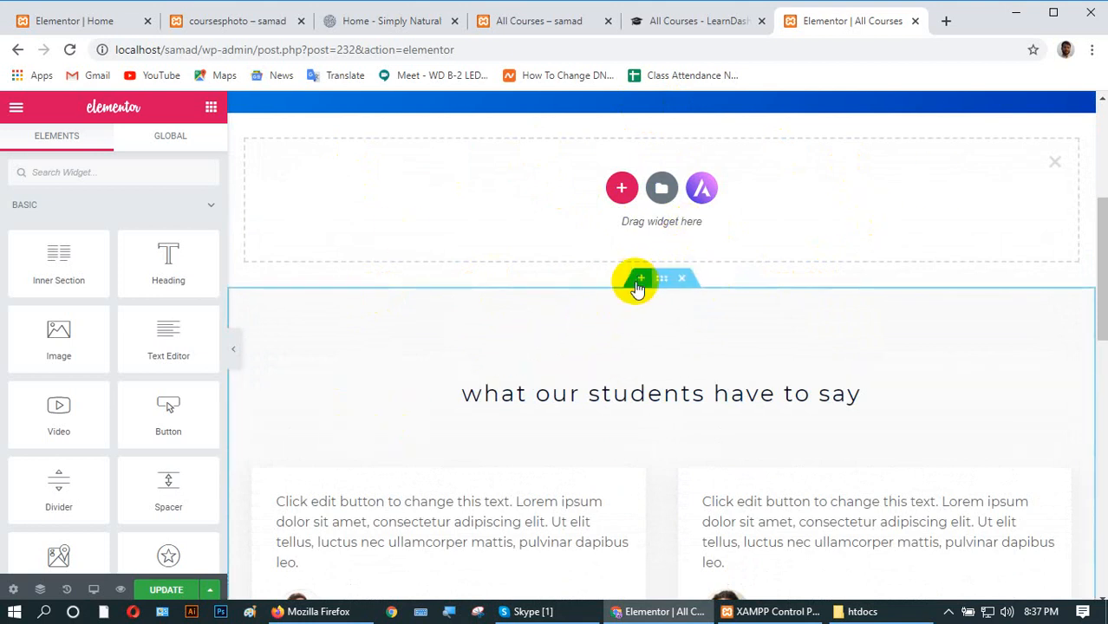
# - Insert the saved coursesphoto template with its document settings into the empty section below the blue header and update the page
pyautogui.scroll(-3, 669, 385)
pyautogui.scroll(-6, 669, 384)
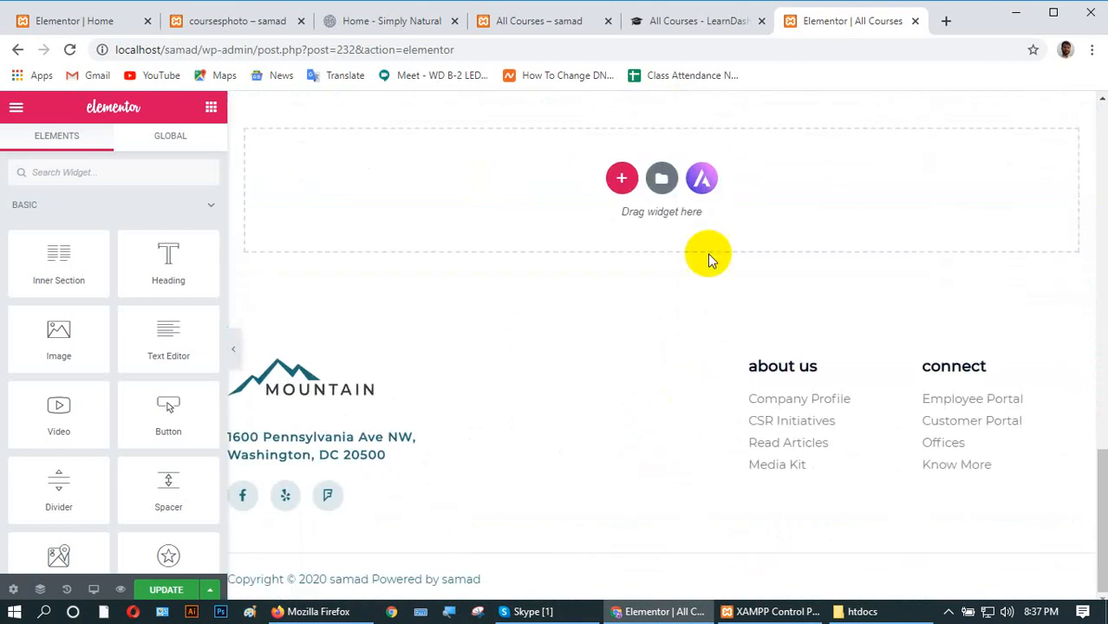
pyautogui.scroll(3, 671, 262)
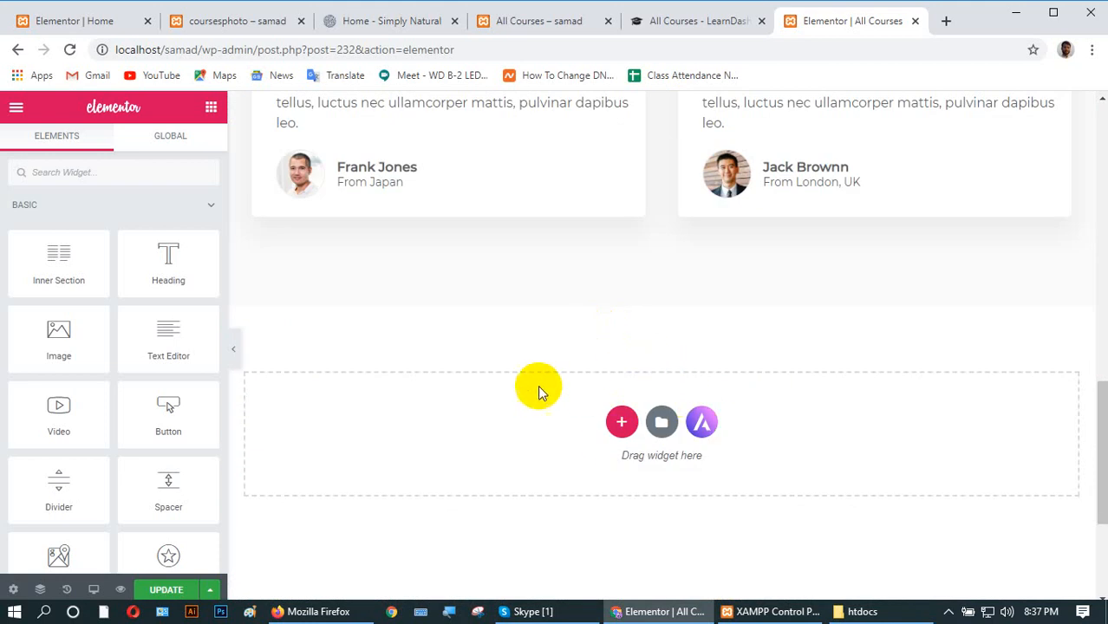
pyautogui.scroll(5, 637, 407)
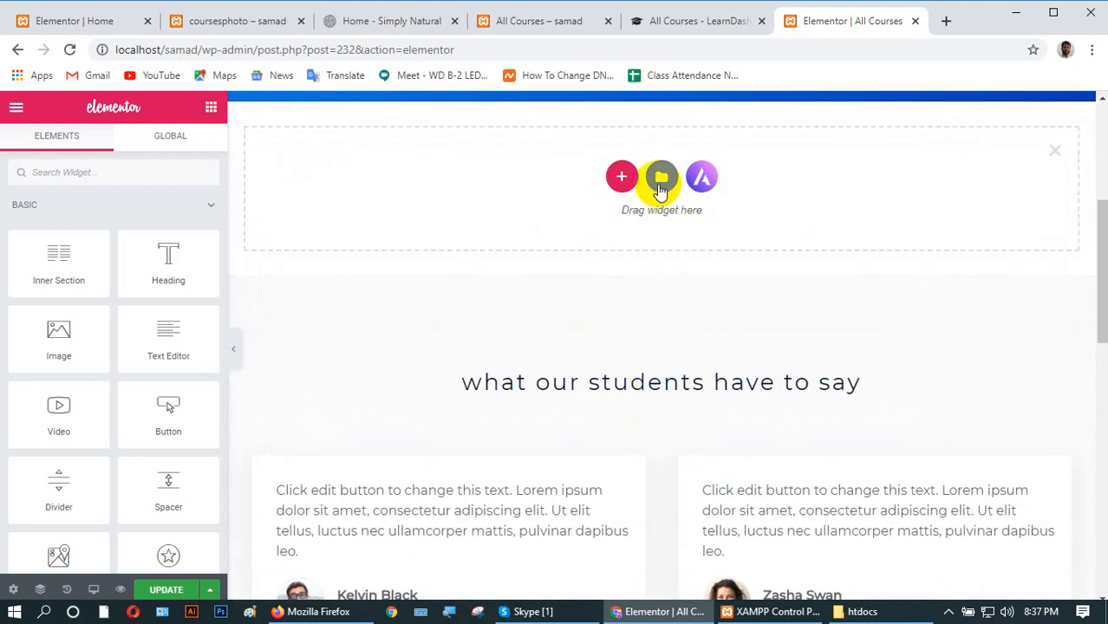
pyautogui.scroll(2, 605, 226)
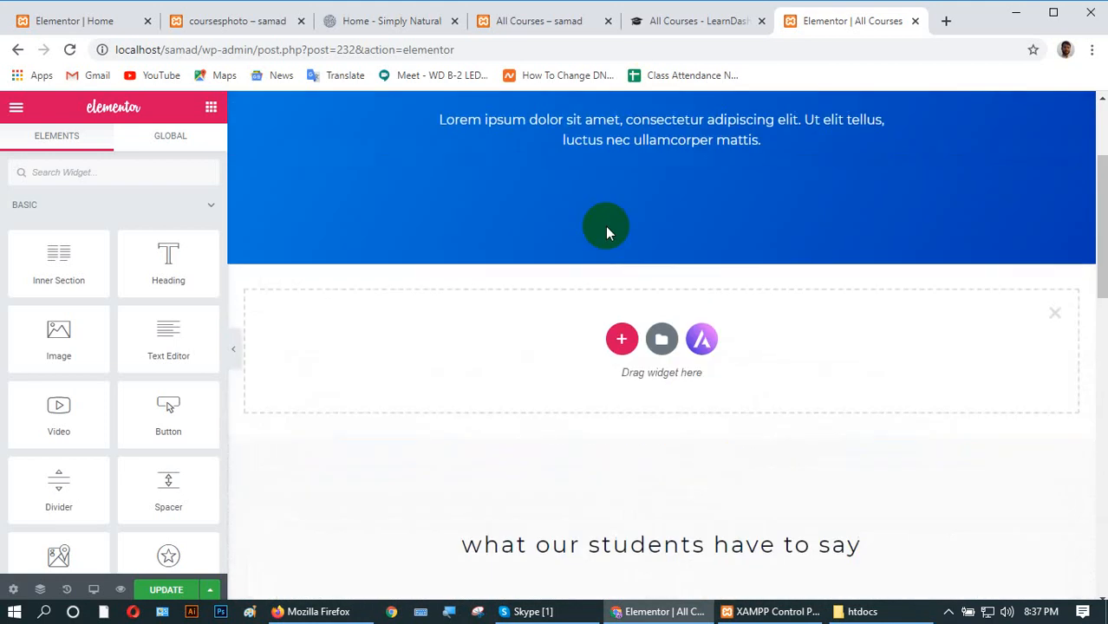
pyautogui.click(662, 342)
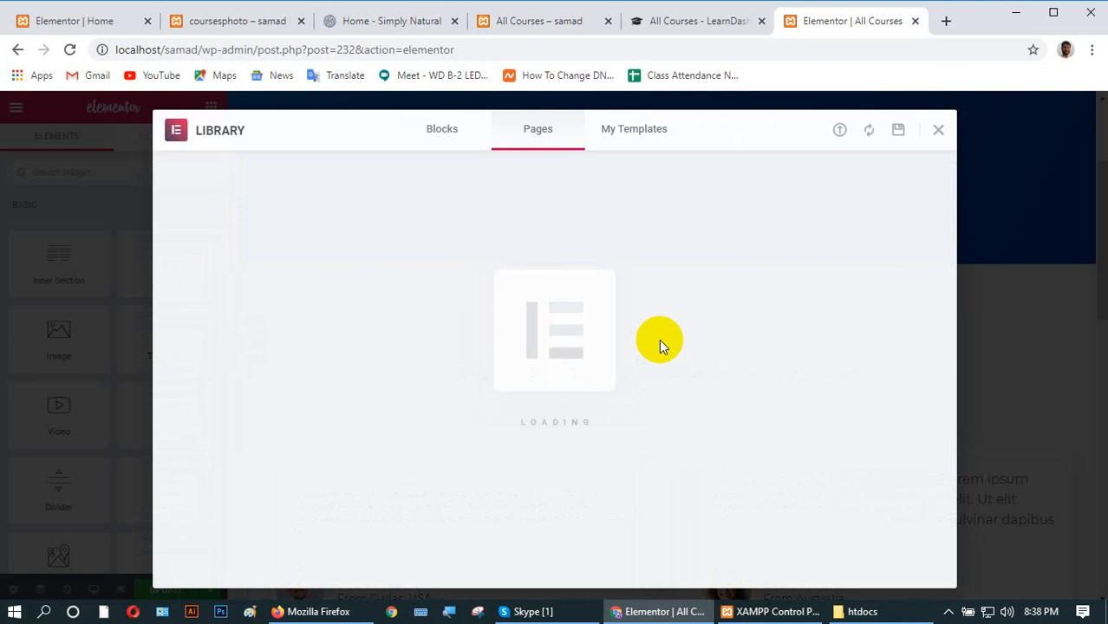
pyautogui.click(618, 139)
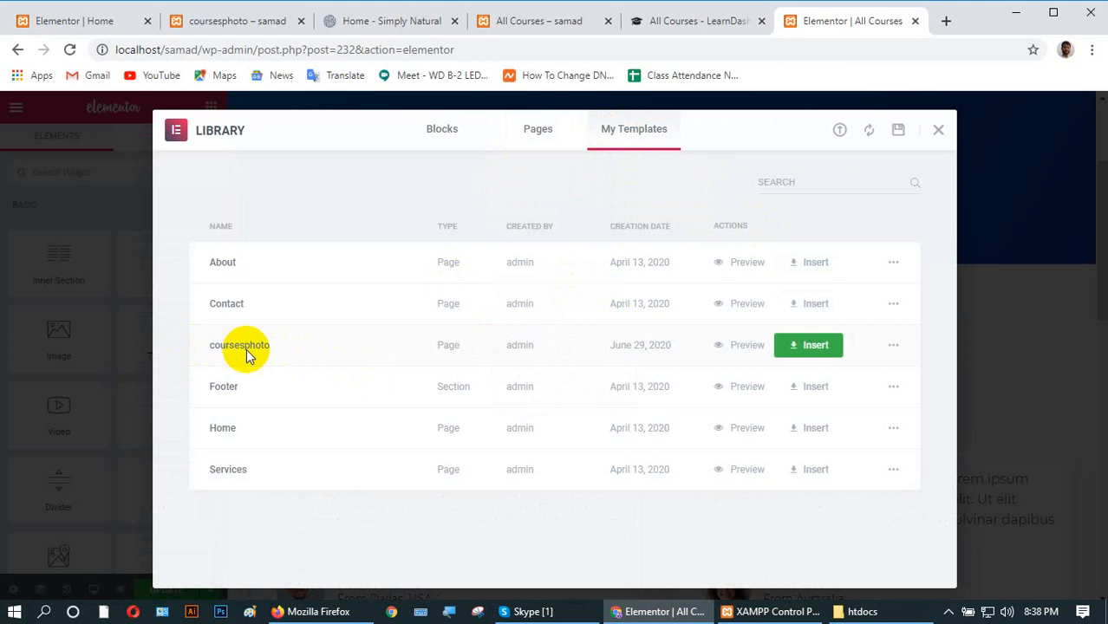
pyautogui.click(810, 344)
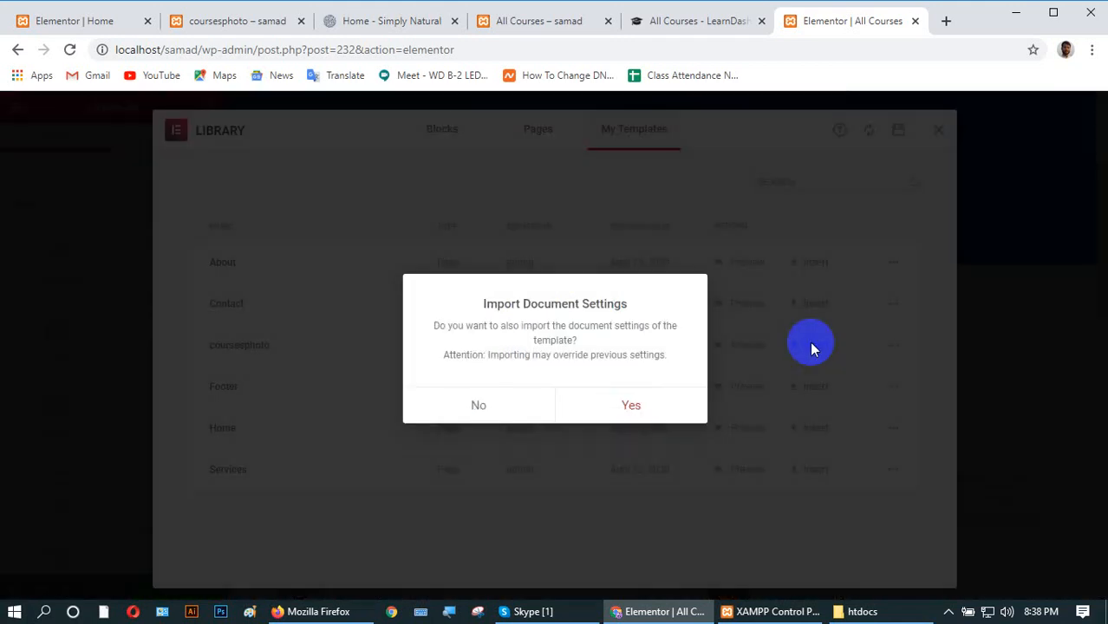
pyautogui.click(624, 407)
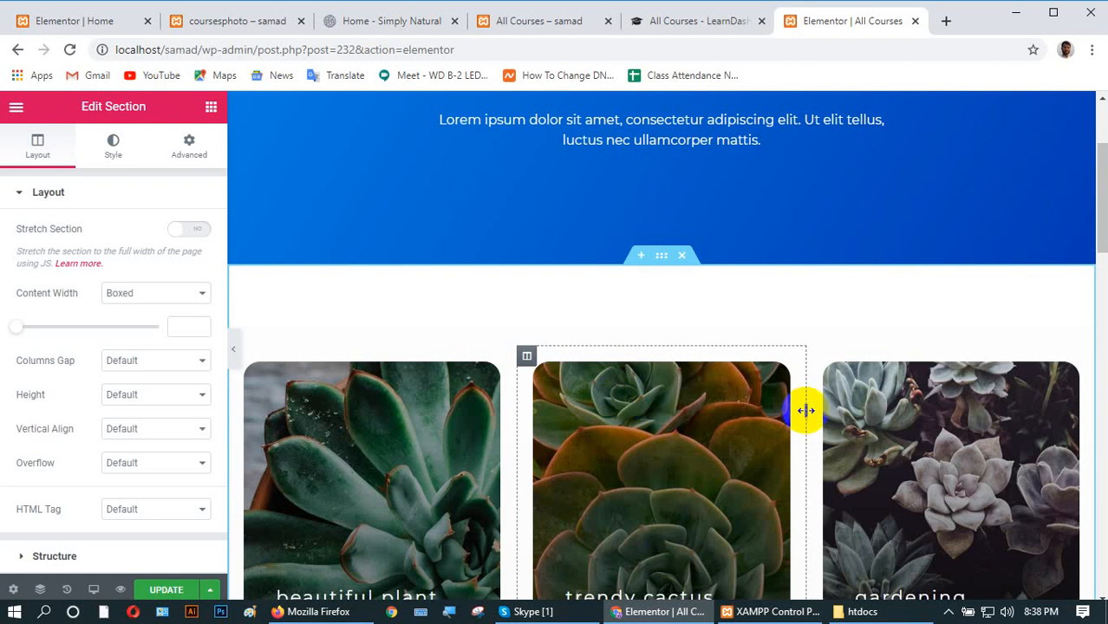
pyautogui.scroll(-4, 804, 416)
pyautogui.scroll(-3, 804, 416)
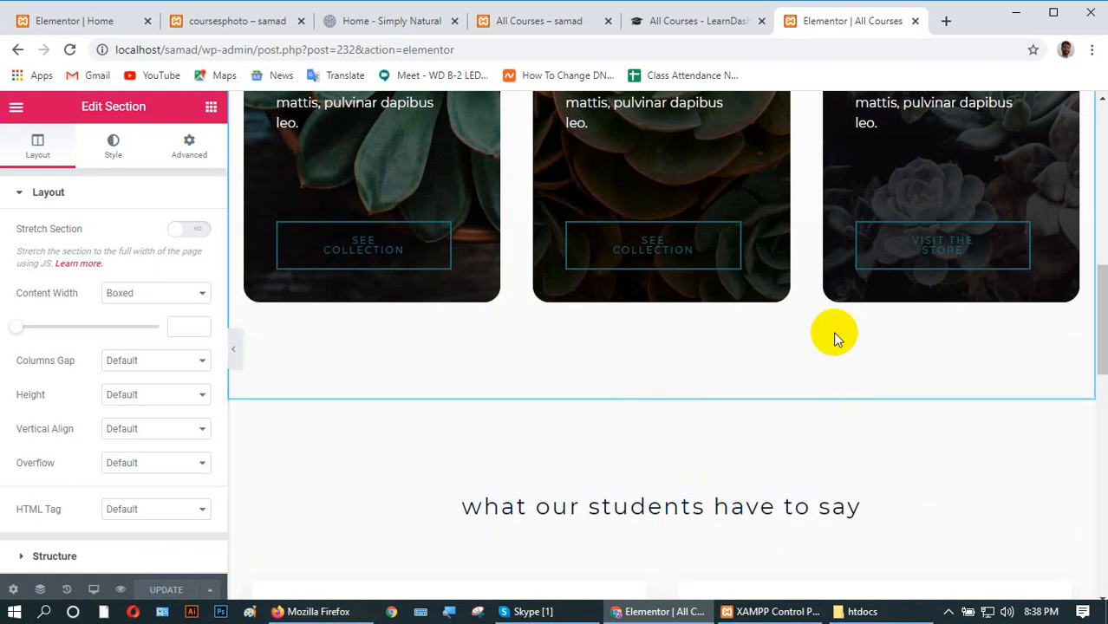
# - Open the site's front page at localhost/samad in a new browser tab
pyautogui.click(946, 21)
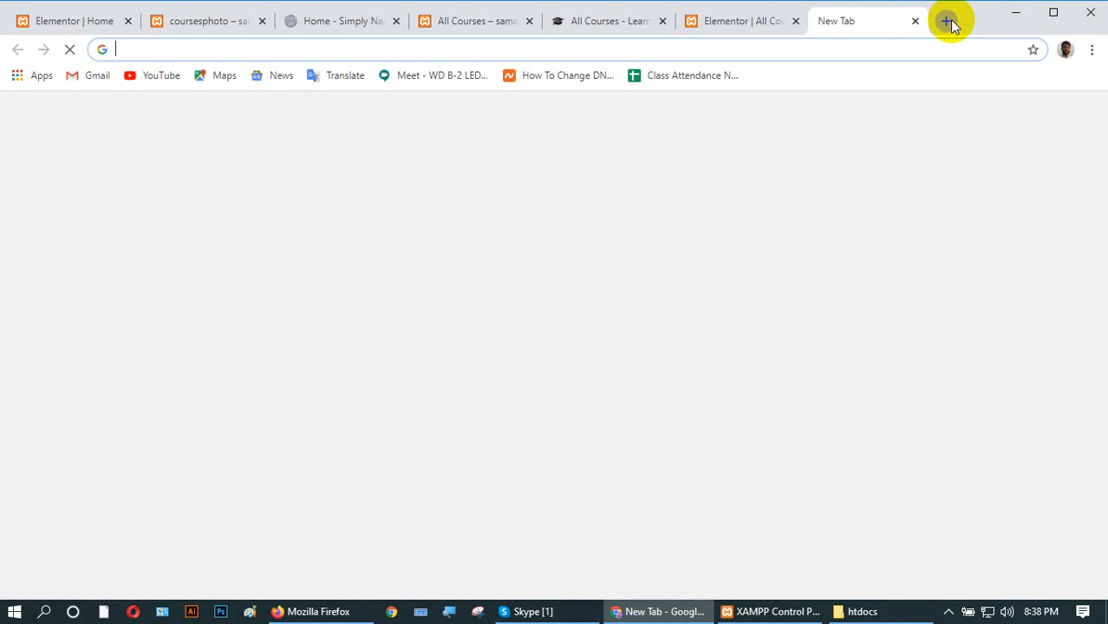
pyautogui.click(804, 51)
pyautogui.write('localhost/towkir/')
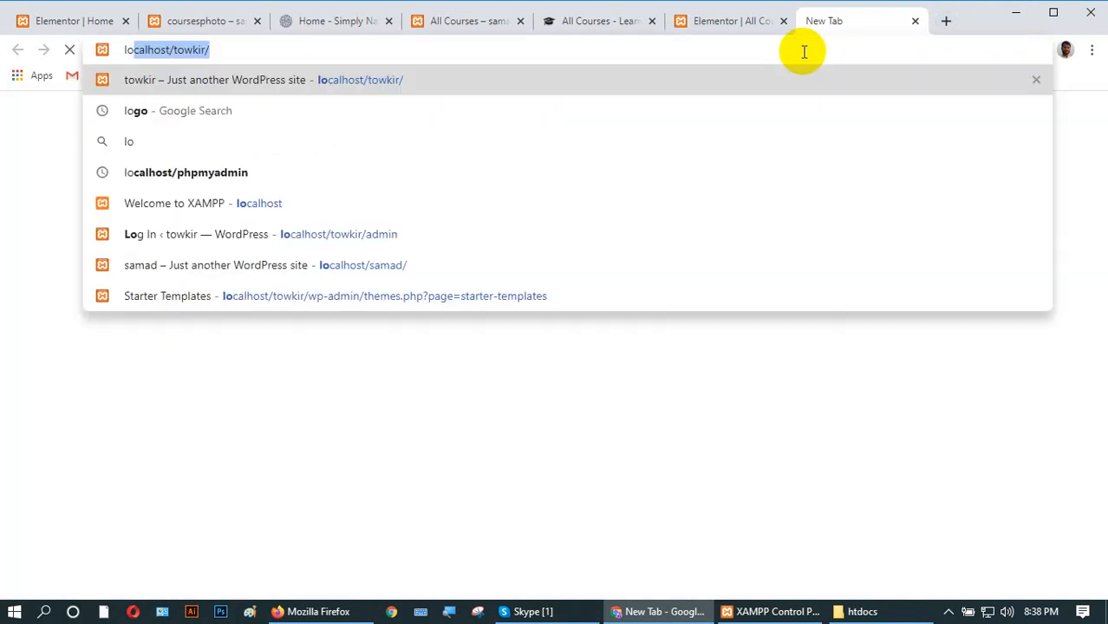
pyautogui.press('Right')
pyautogui.press('BackSpace')
pyautogui.press('BackSpace')
pyautogui.press('BackSpace')
pyautogui.press('BackSpace')
pyautogui.press('BackSpace')
pyautogui.press('BackSpace')
pyautogui.press('BackSpace')
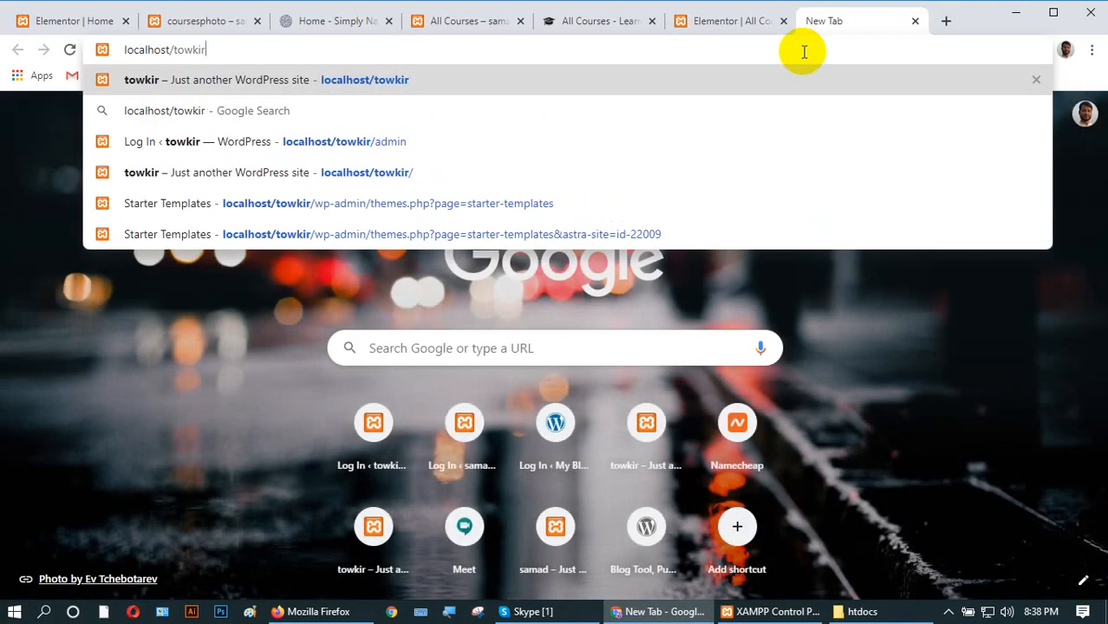
pyautogui.write('samad')
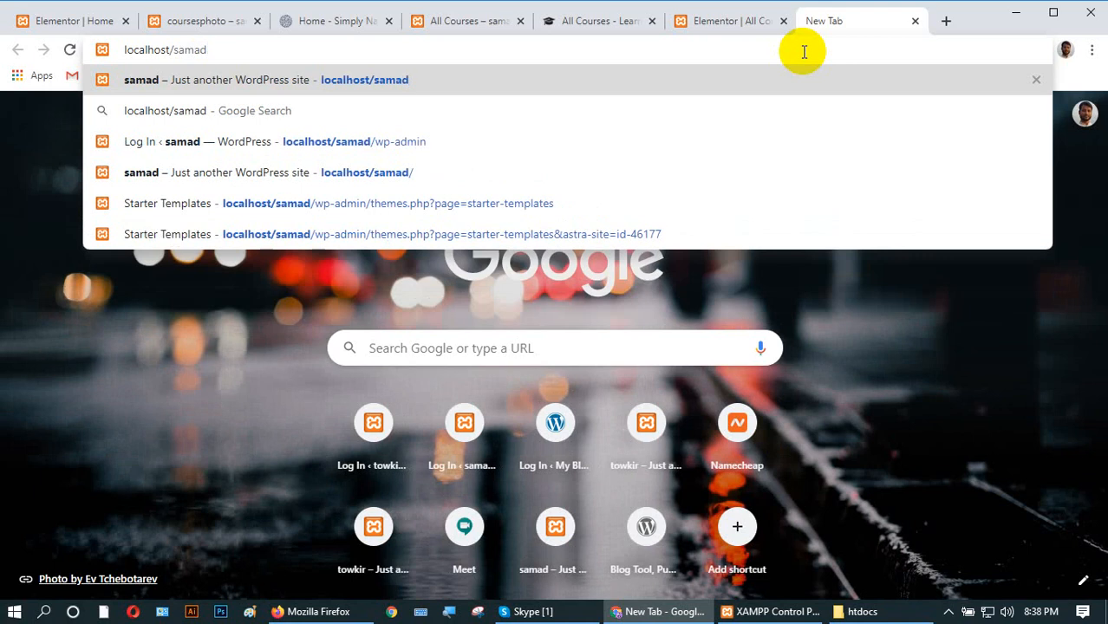
pyautogui.press('Return')
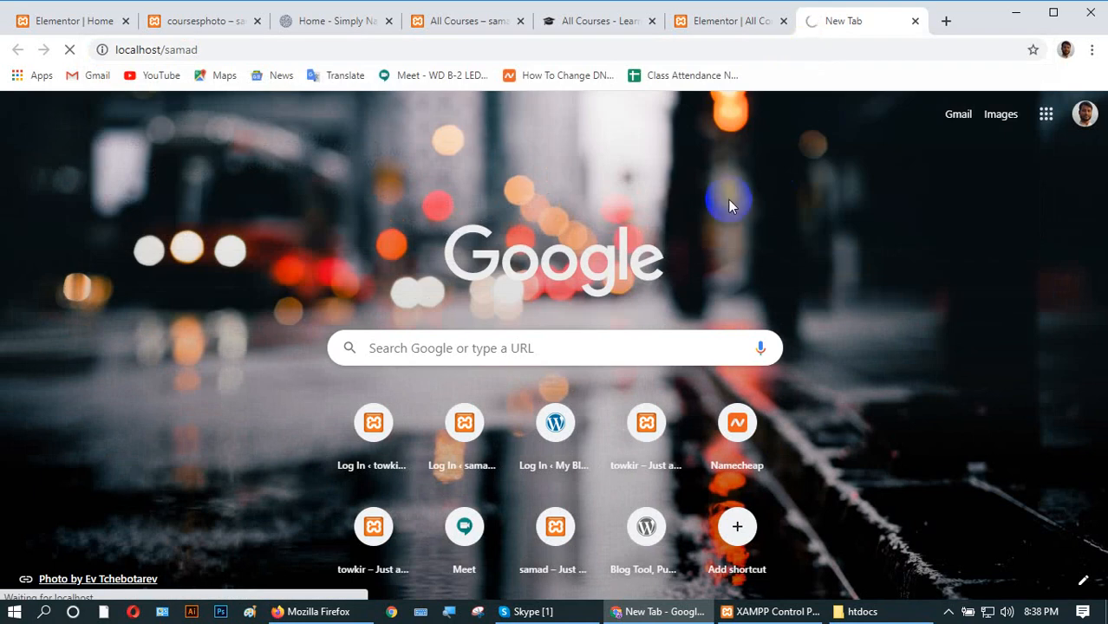
# - Close the All Courses, Simply Natural and coursesphoto tabs, keeping only the Home page editor and the new tab
pyautogui.click(652, 21)
pyautogui.click(519, 22)
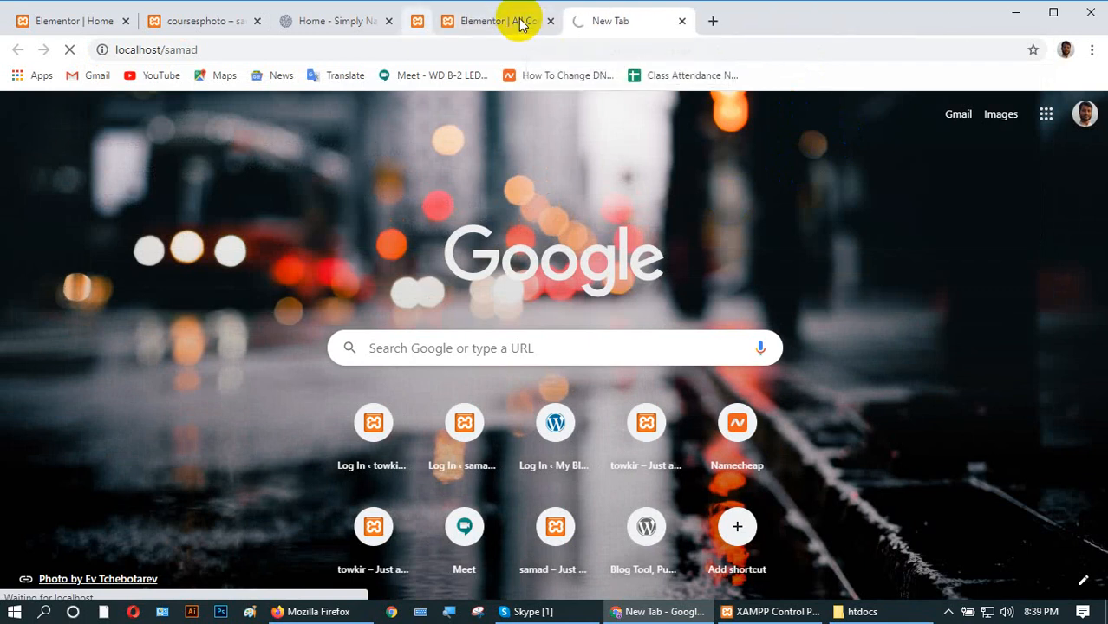
pyautogui.click(520, 22)
pyautogui.click(388, 21)
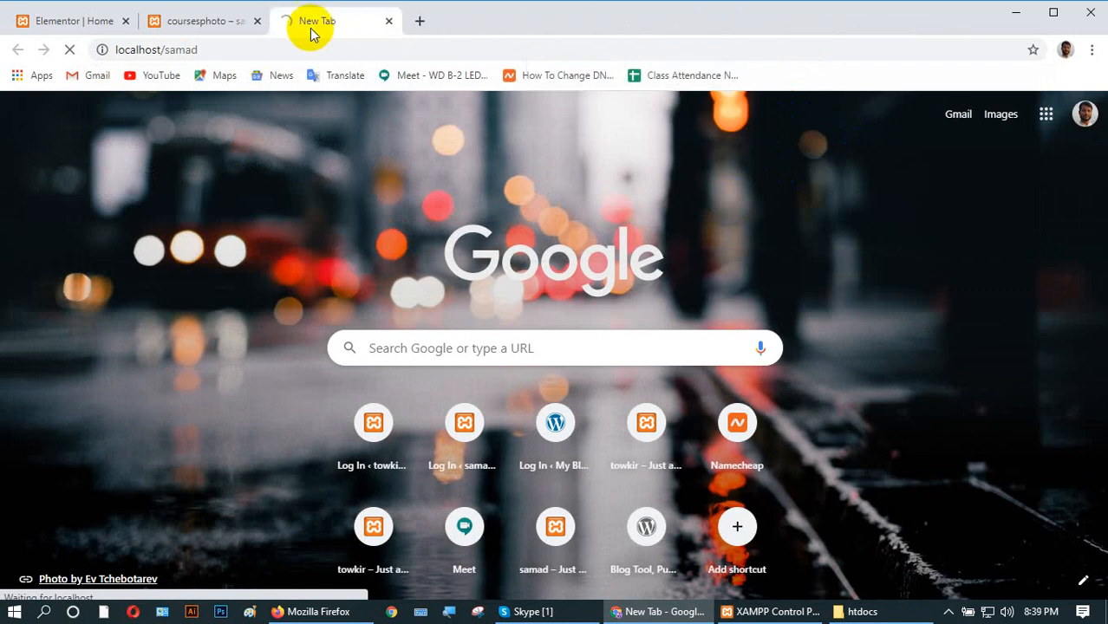
pyautogui.click(259, 22)
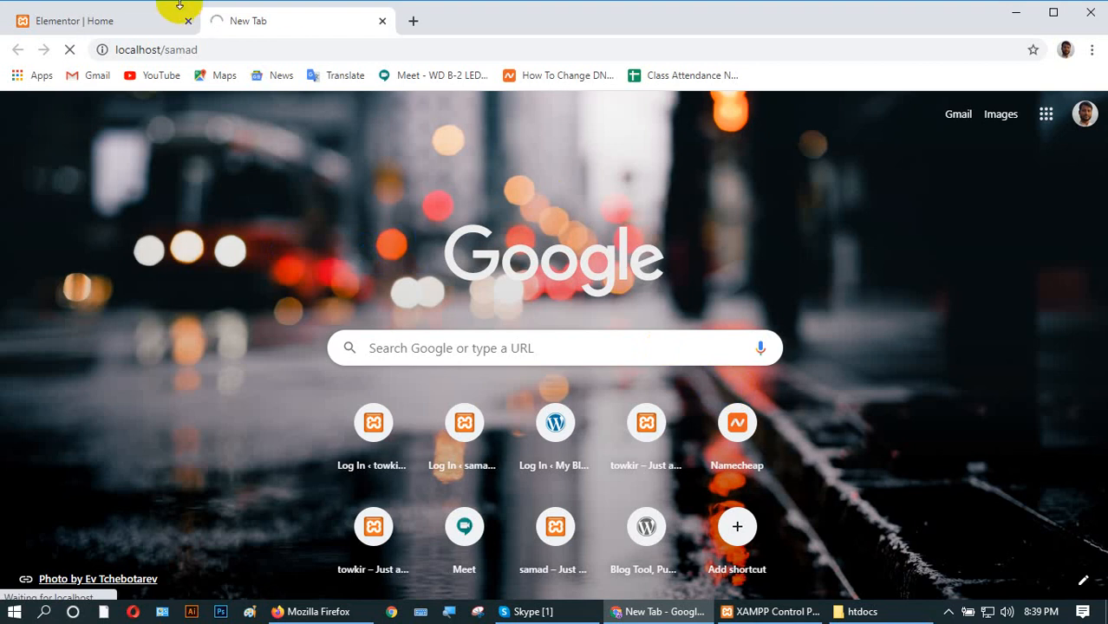
# - Close the template library in the Home page editor and load the live site at localhost/samad/ in that tab
pyautogui.click(137, 20)
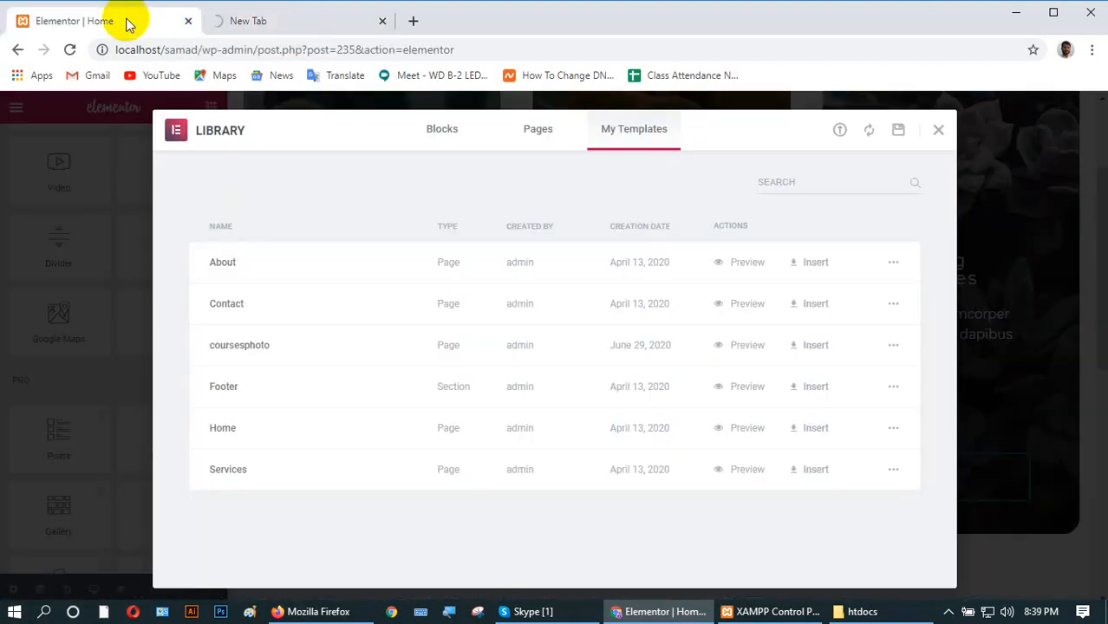
pyautogui.click(939, 133)
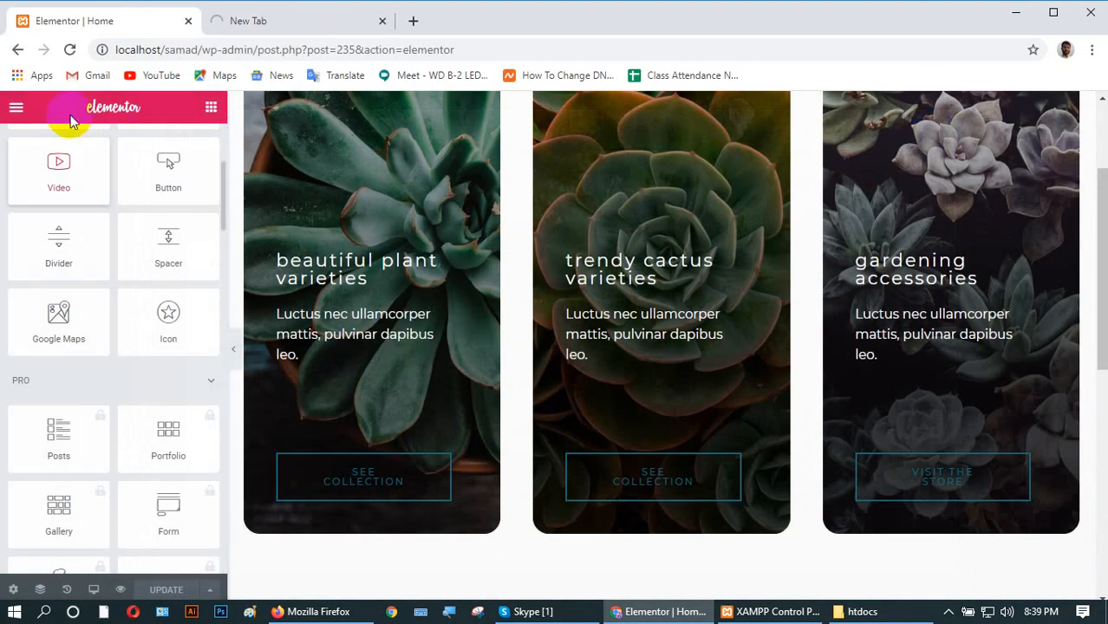
pyautogui.scroll(-5, 136, 217)
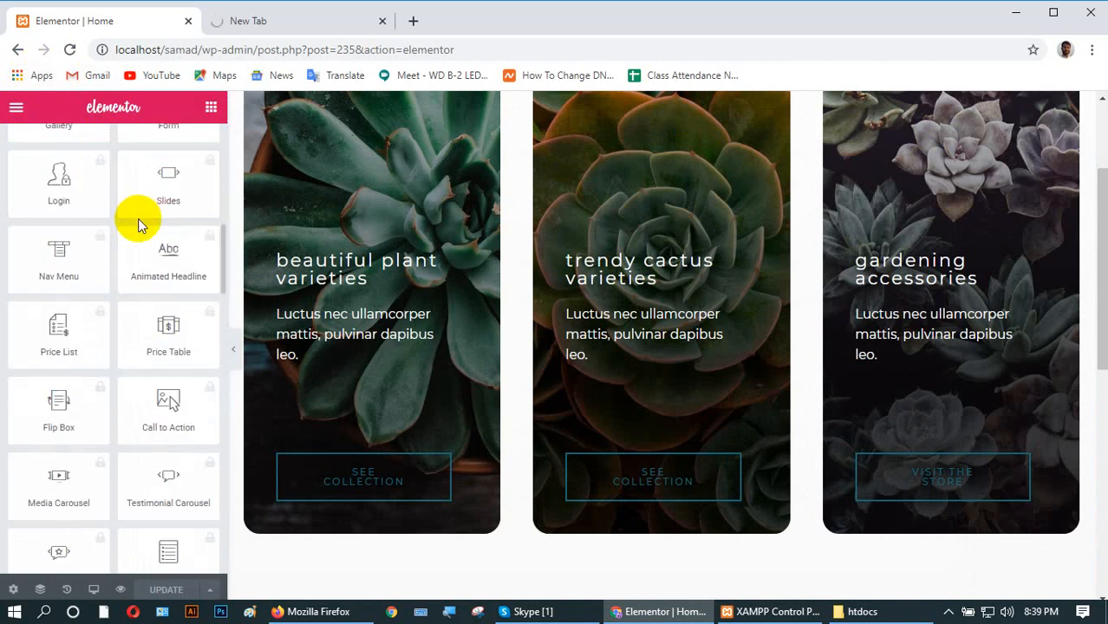
pyautogui.scroll(4, 136, 218)
pyautogui.click(244, 21)
pyautogui.click(109, 21)
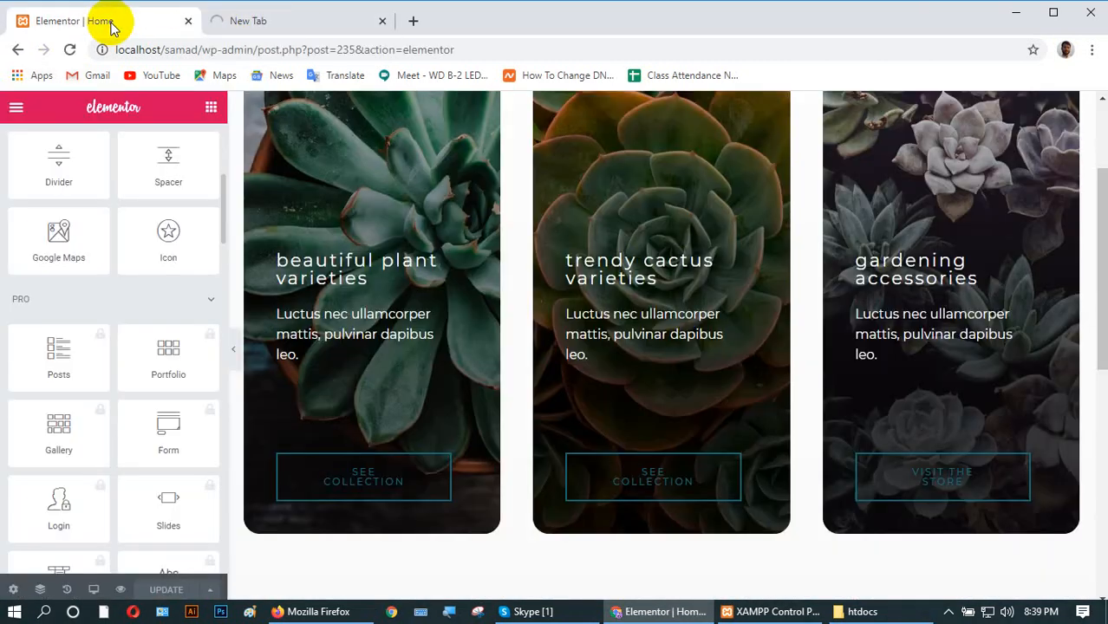
pyautogui.scroll(5, 117, 201)
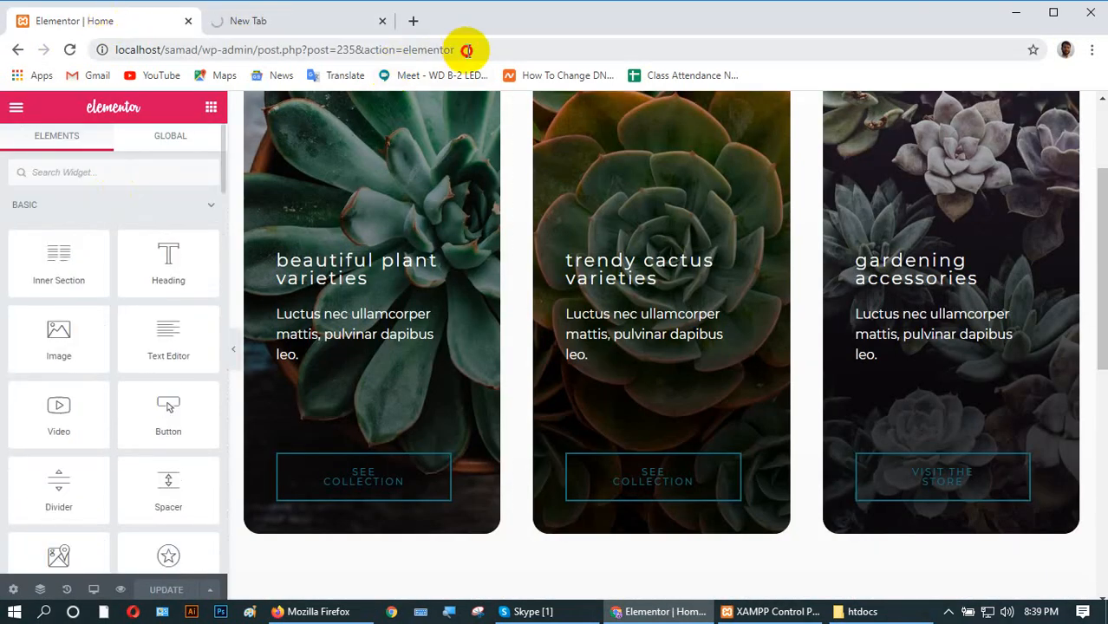
pyautogui.moveTo(465, 50); pyautogui.dragTo(200, 50)
pyautogui.press('BackSpace')
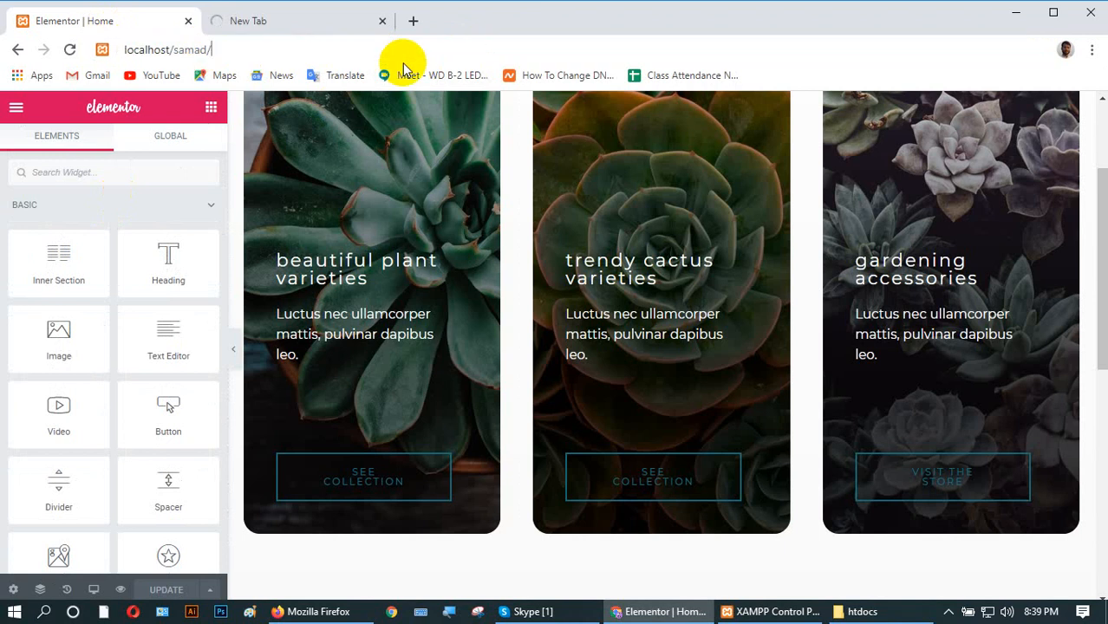
pyautogui.press('Return')
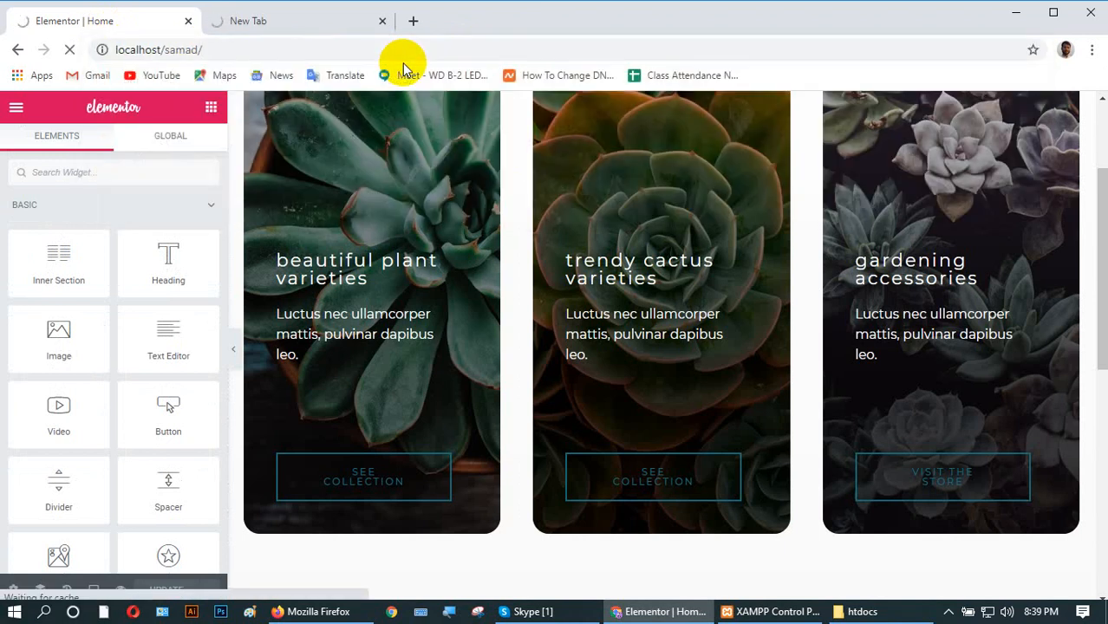
# - Look over the live home page down to its footer and check the category cards on the live All Courses page
pyautogui.click(274, 25)
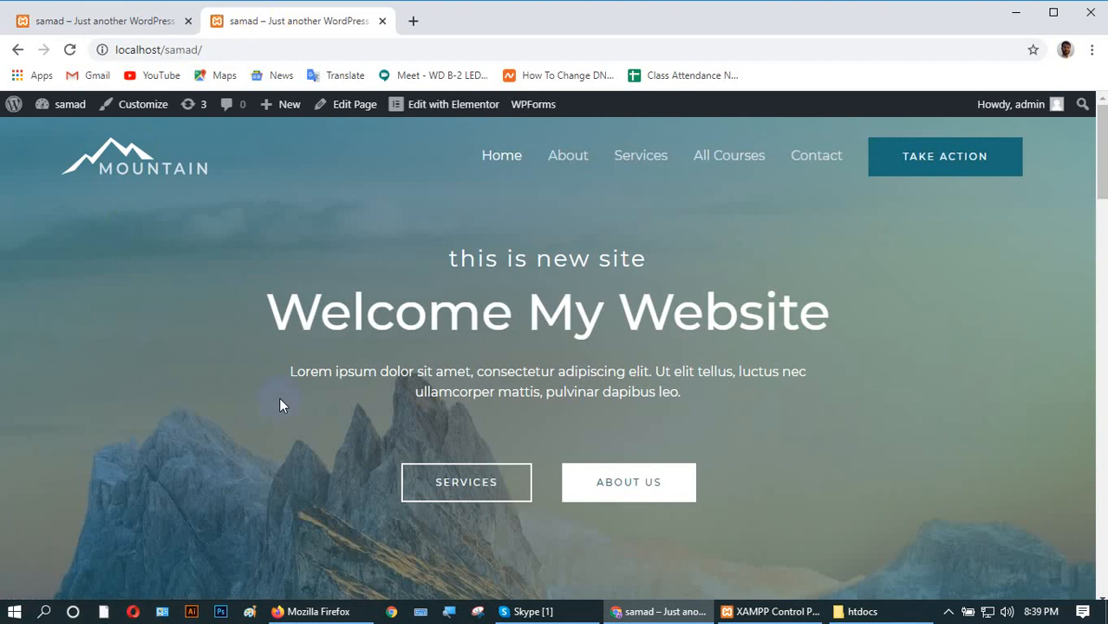
pyautogui.scroll(-10, 265, 496)
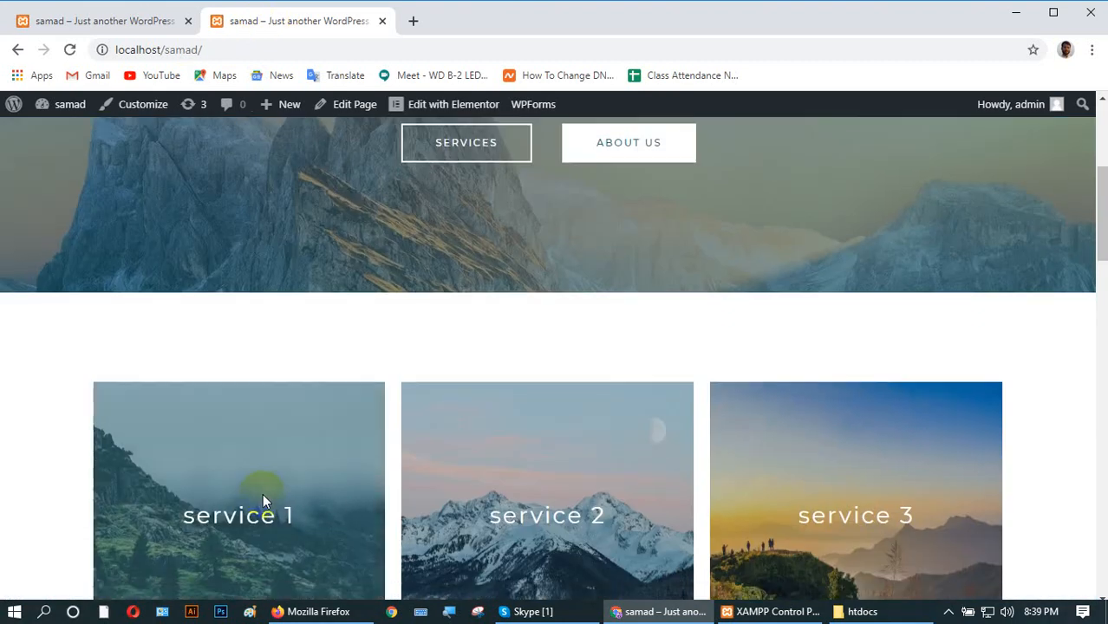
pyautogui.scroll(-10, 263, 496)
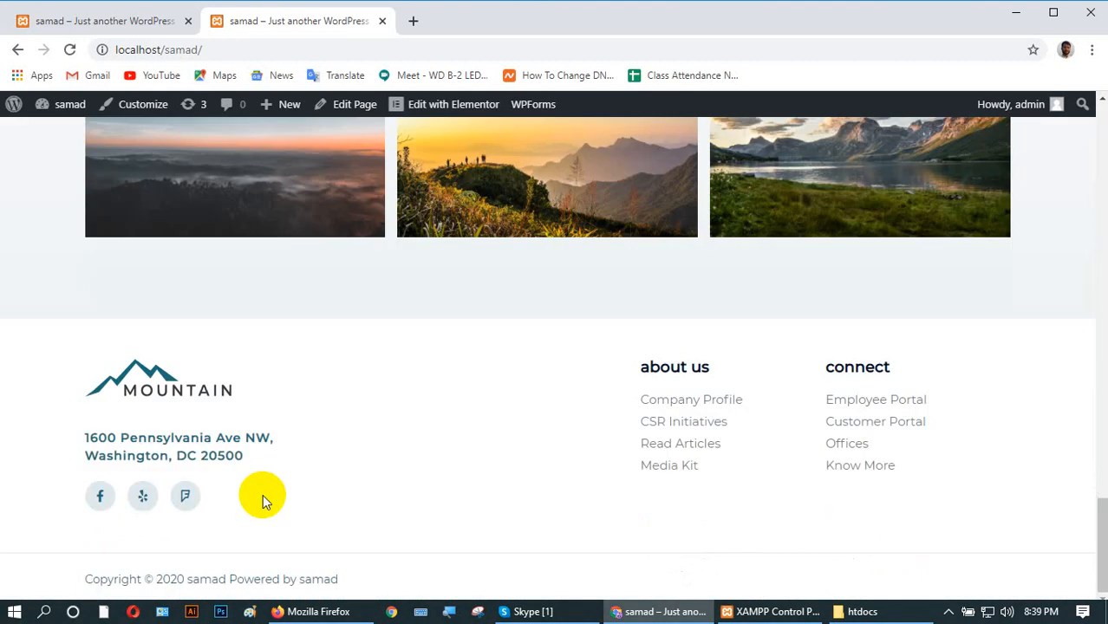
pyautogui.scroll(5, 262, 496)
pyautogui.scroll(10, 261, 496)
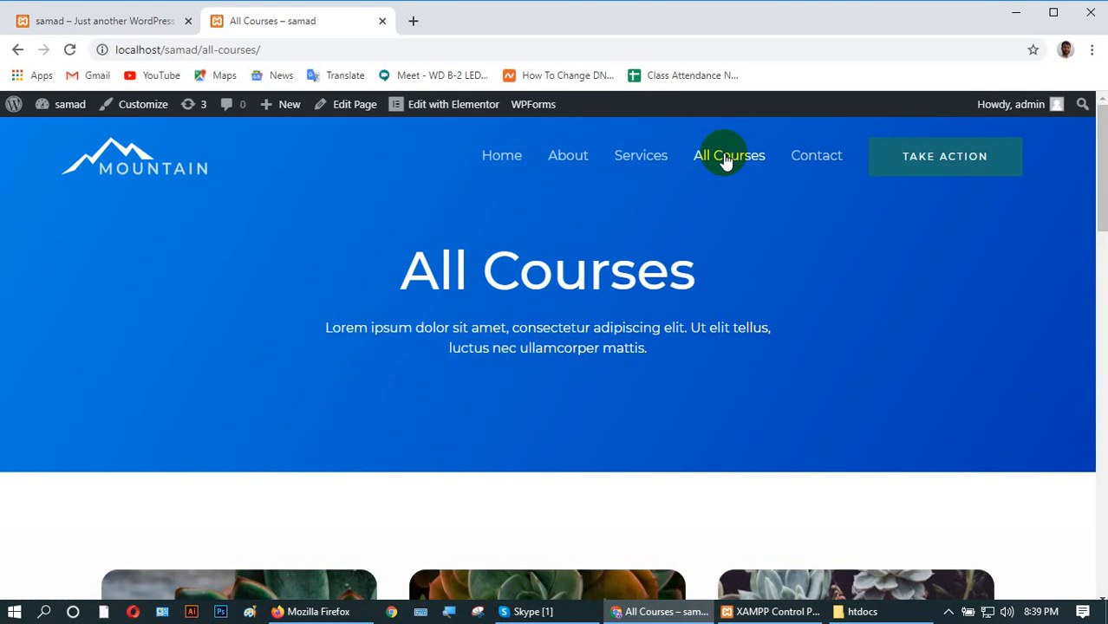
pyautogui.scroll(-4, 360, 364)
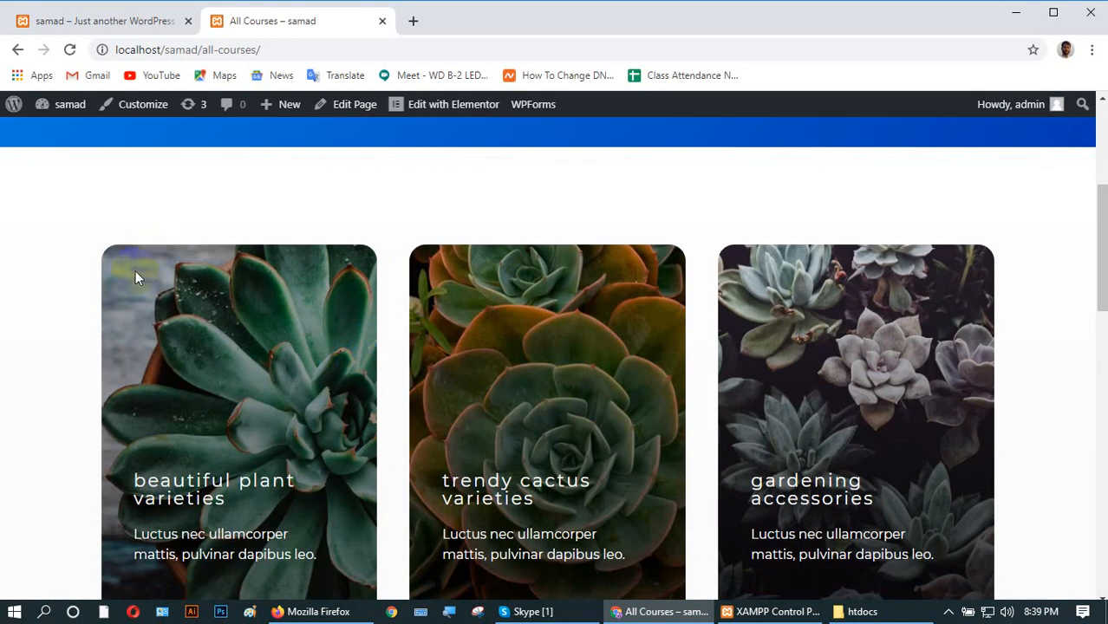
# - Review the live All Courses page from its category cards through the student testimonials to the footer, and return to the site's Home page
pyautogui.scroll(-4, 441, 317)
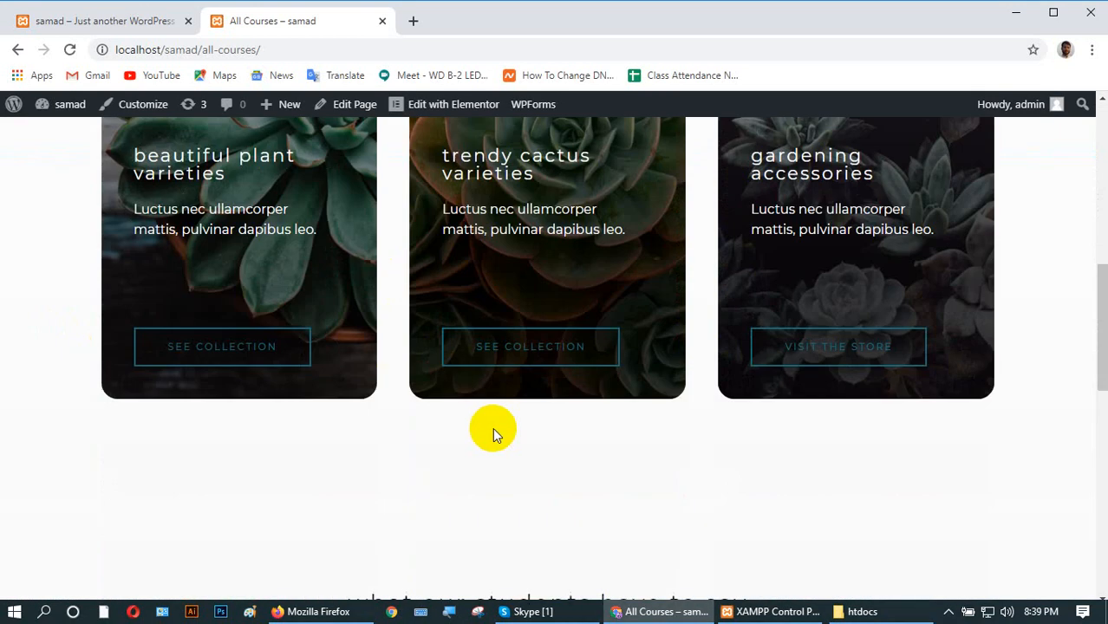
pyautogui.scroll(-8, 536, 392)
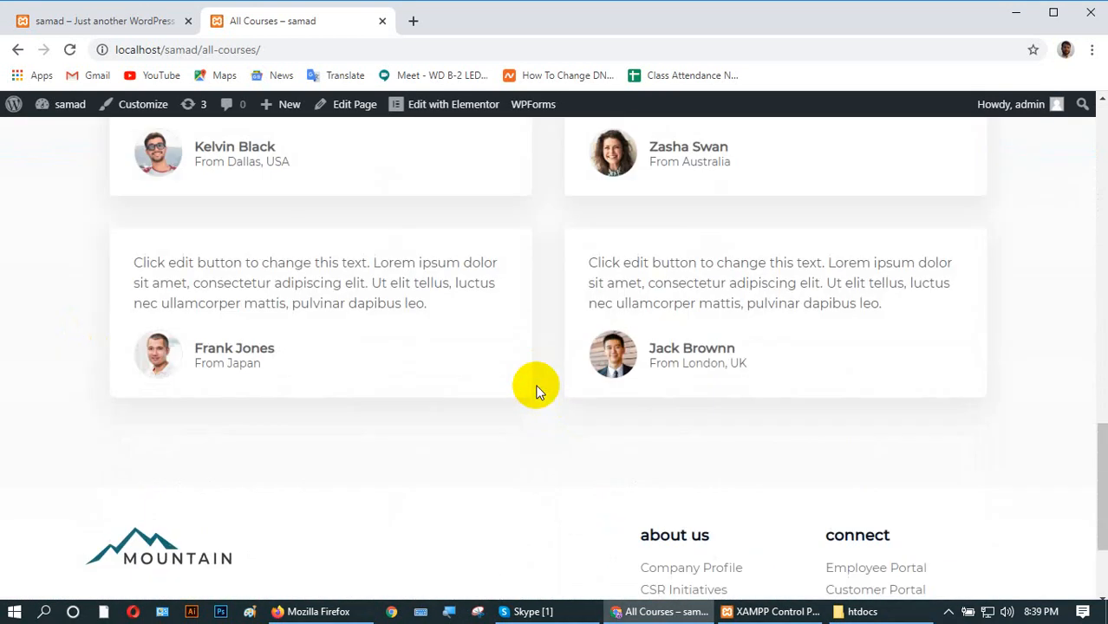
pyautogui.scroll(12, 536, 392)
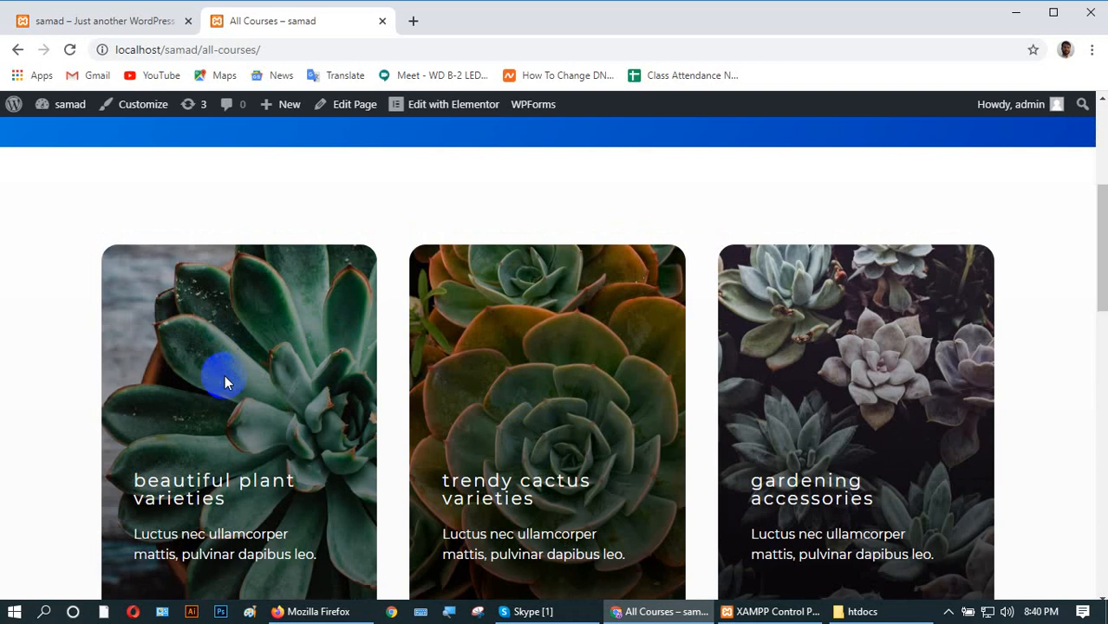
pyautogui.scroll(-7, 457, 382)
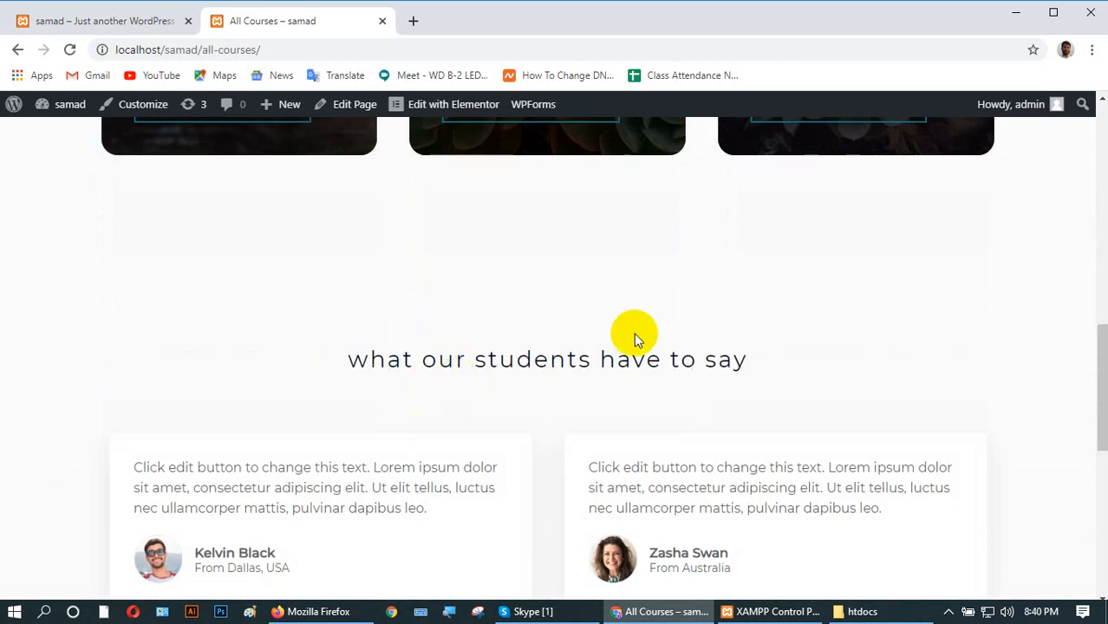
pyautogui.scroll(4, 520, 373)
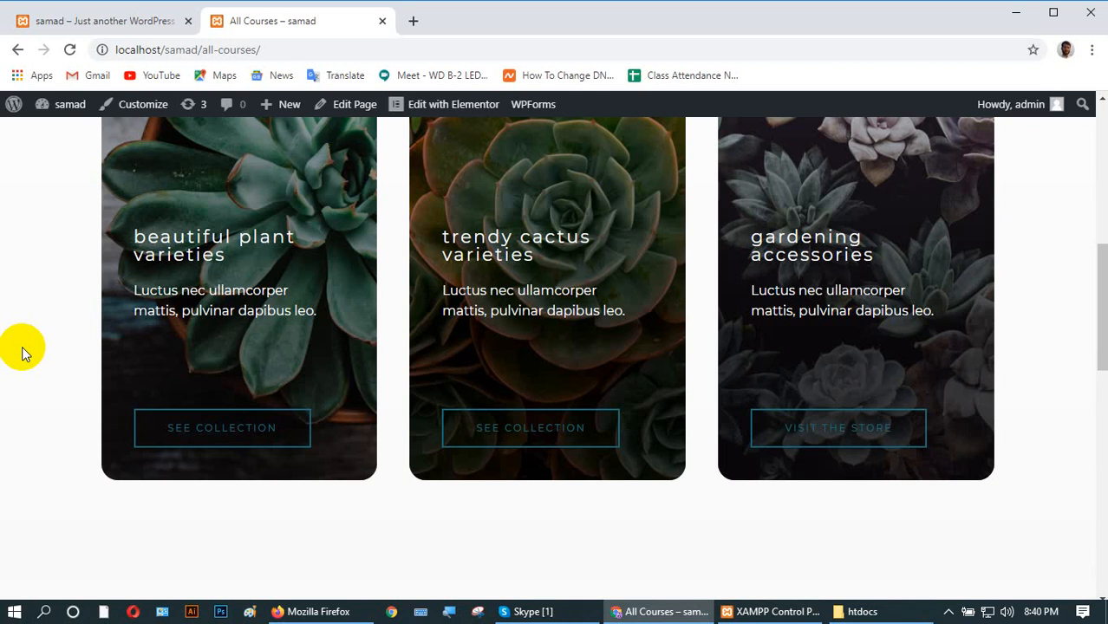
pyautogui.scroll(6, 40, 354)
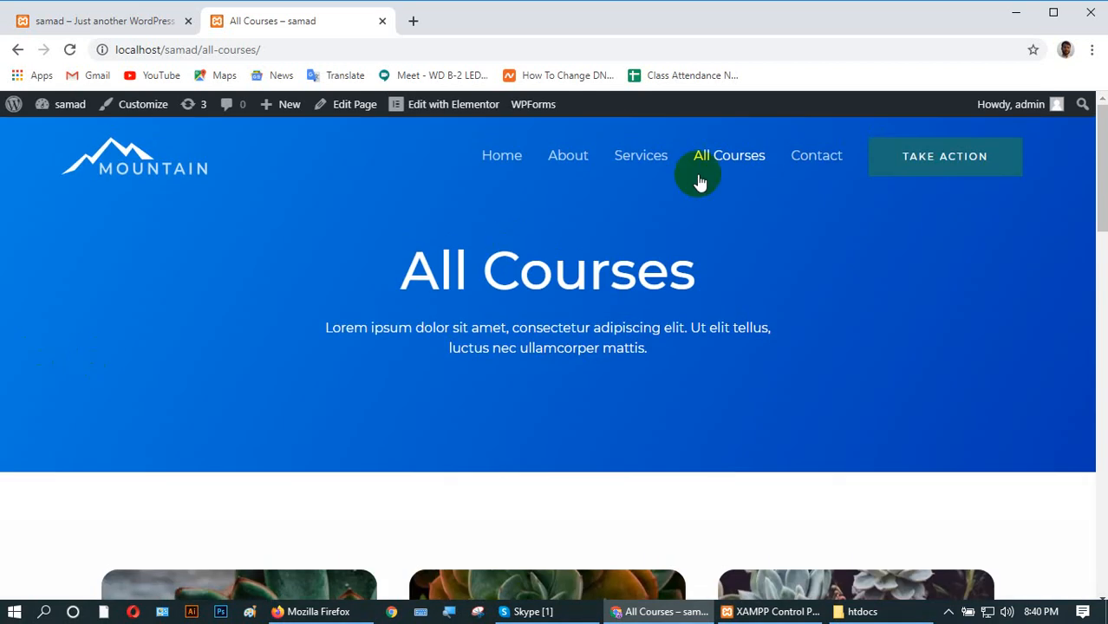
pyautogui.click(495, 163)
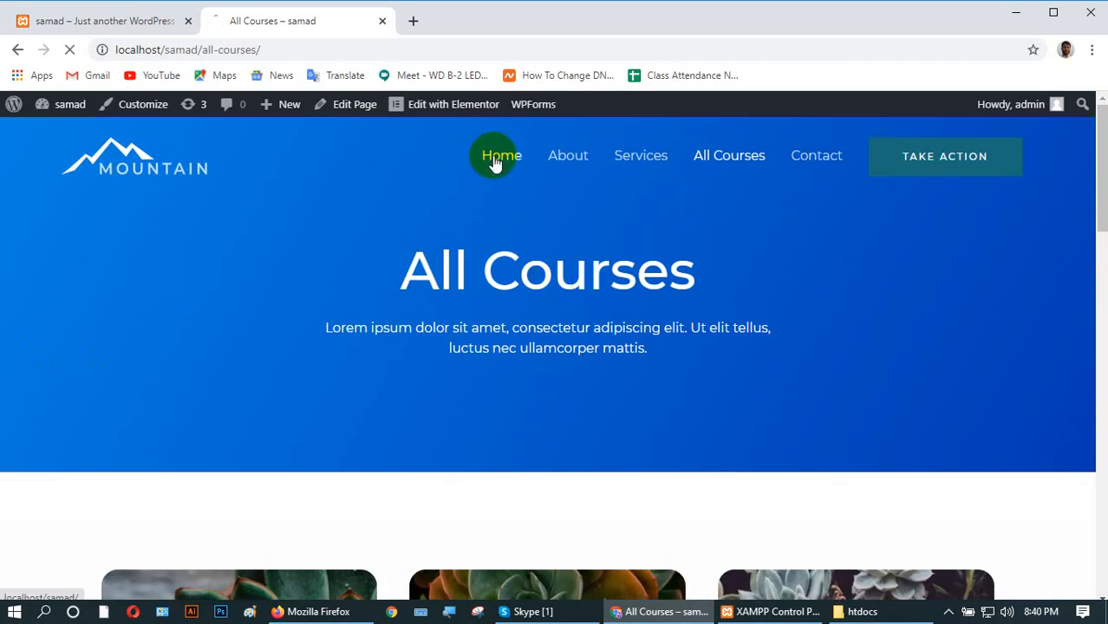